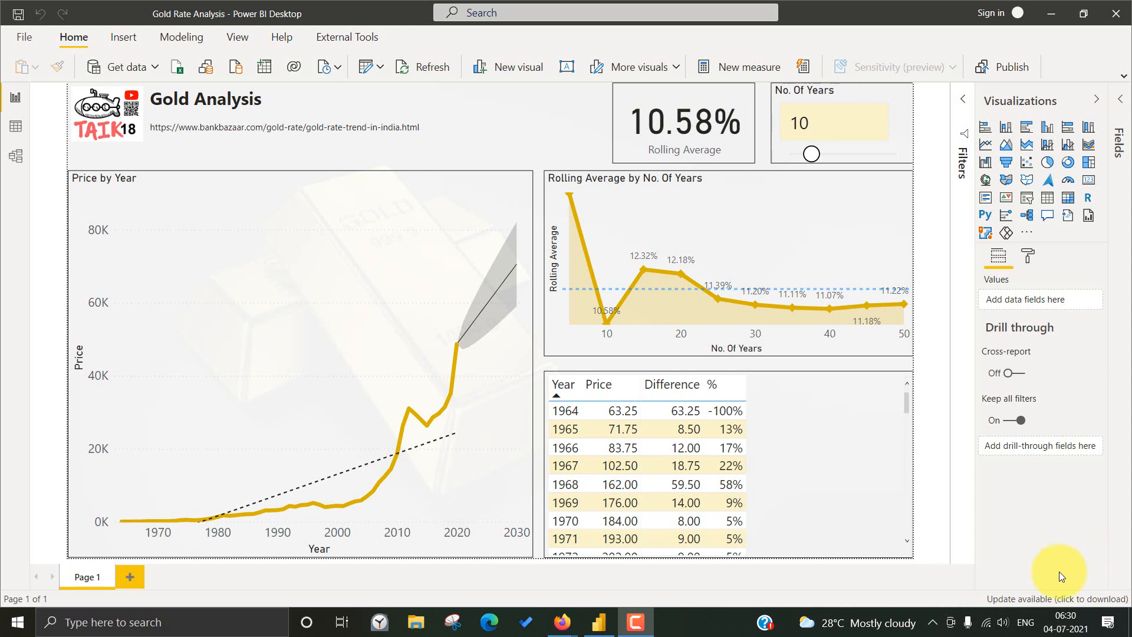
- Switch to Firefox, review the yearly gold prices from 1964 to 2020 on the bankbazaar page, and return to the Power BI report
mouse_move(268, 424)
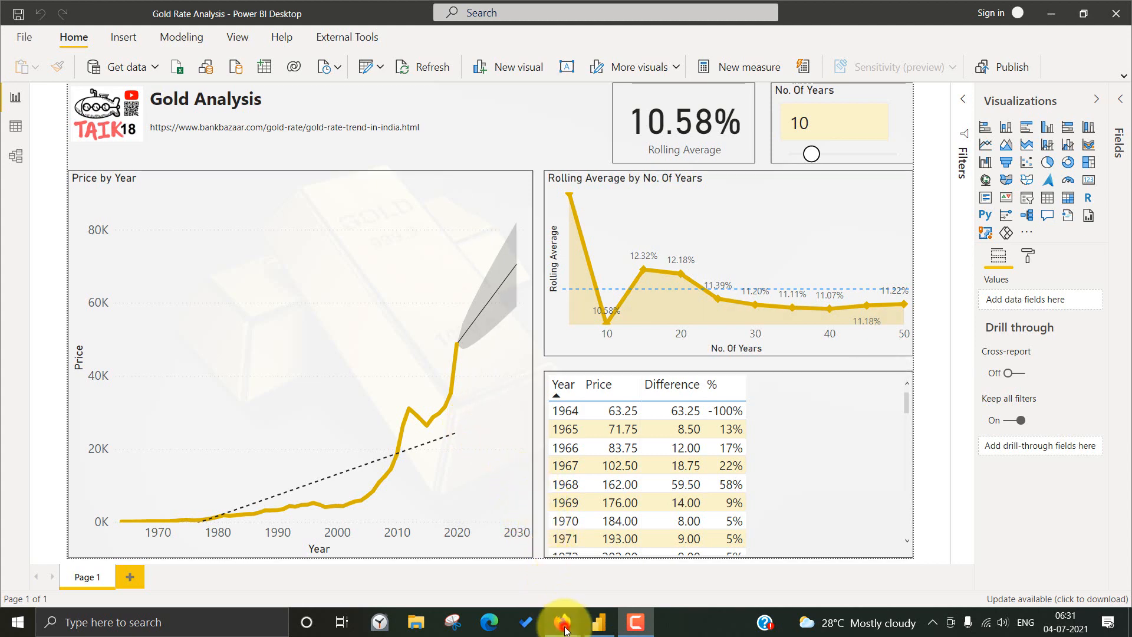
mouse_move(562, 622)
left_click(614, 554)
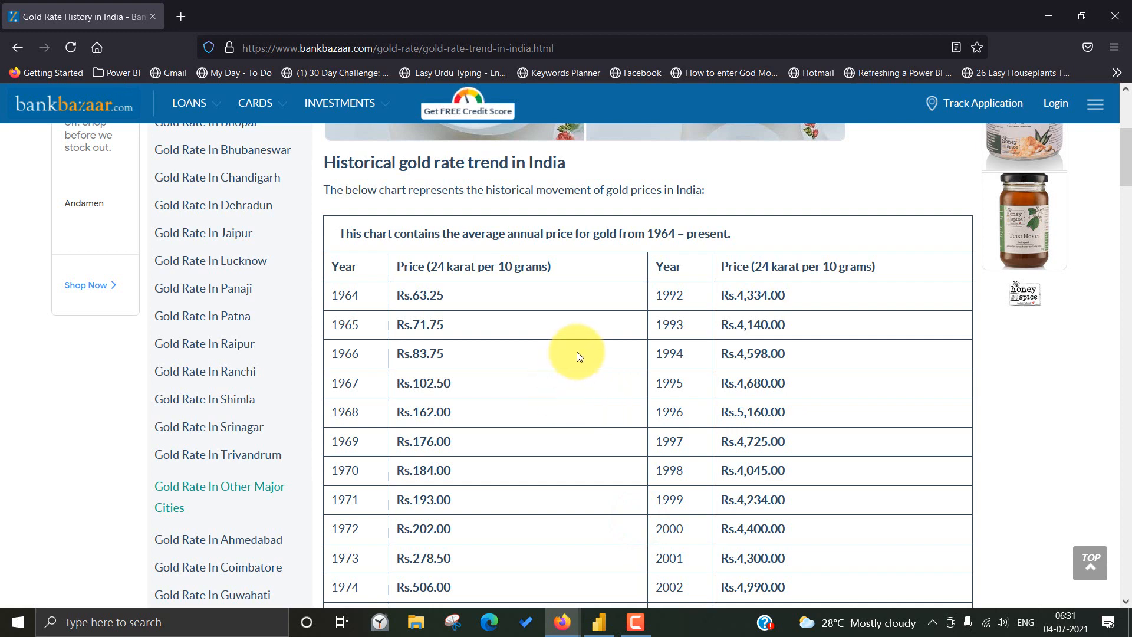
scroll(577, 351, "down", 2)
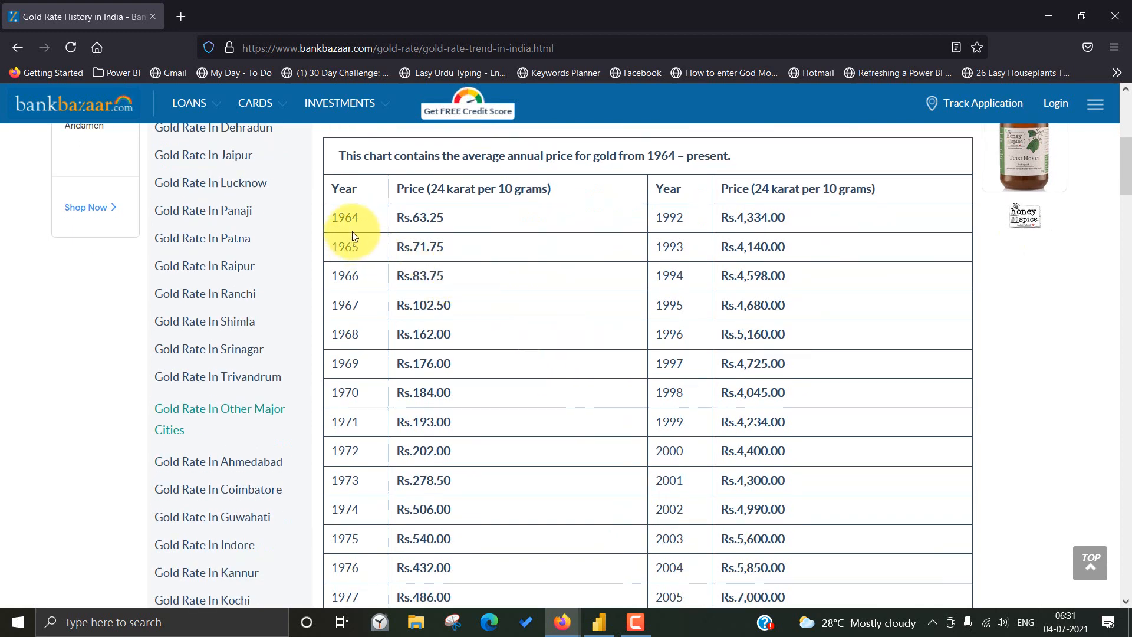
scroll(389, 264, "down", 4)
scroll(448, 305, "down", 5)
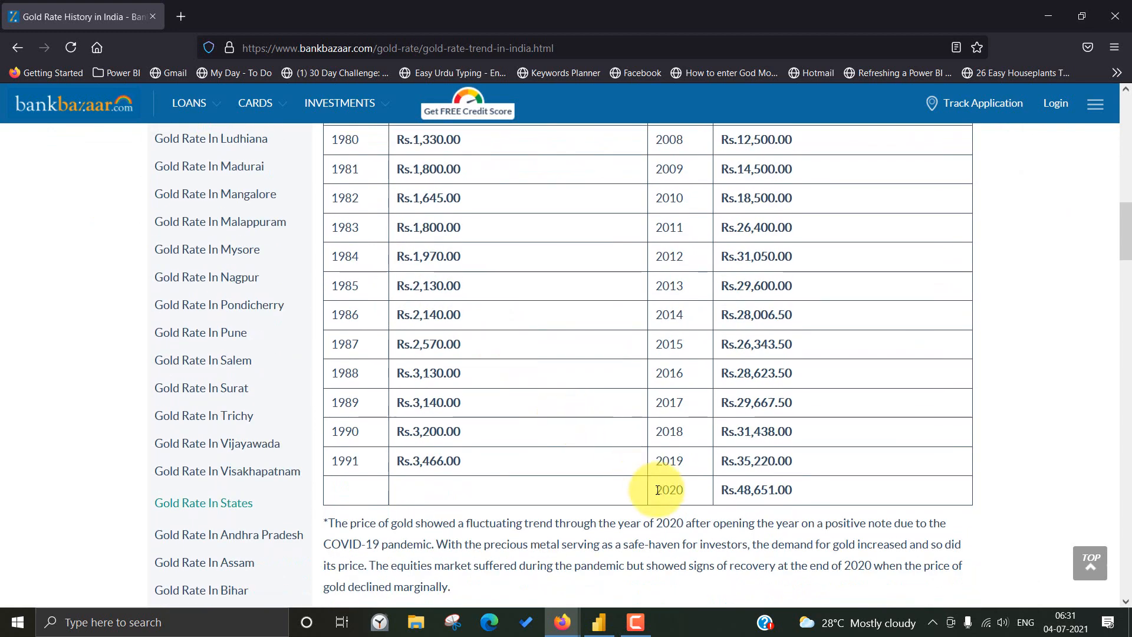
key("alt+Tab")
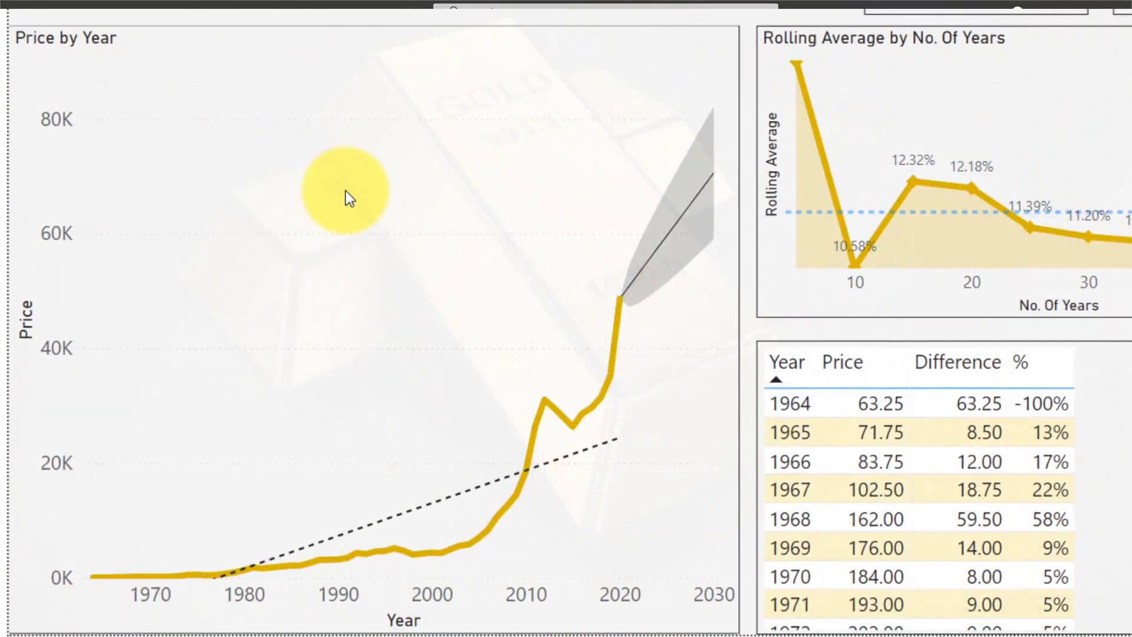
- Inspect the price history and forecast in the Price by Year chart and the points of the Rolling Average by No. Of Years chart
mouse_move(90, 572)
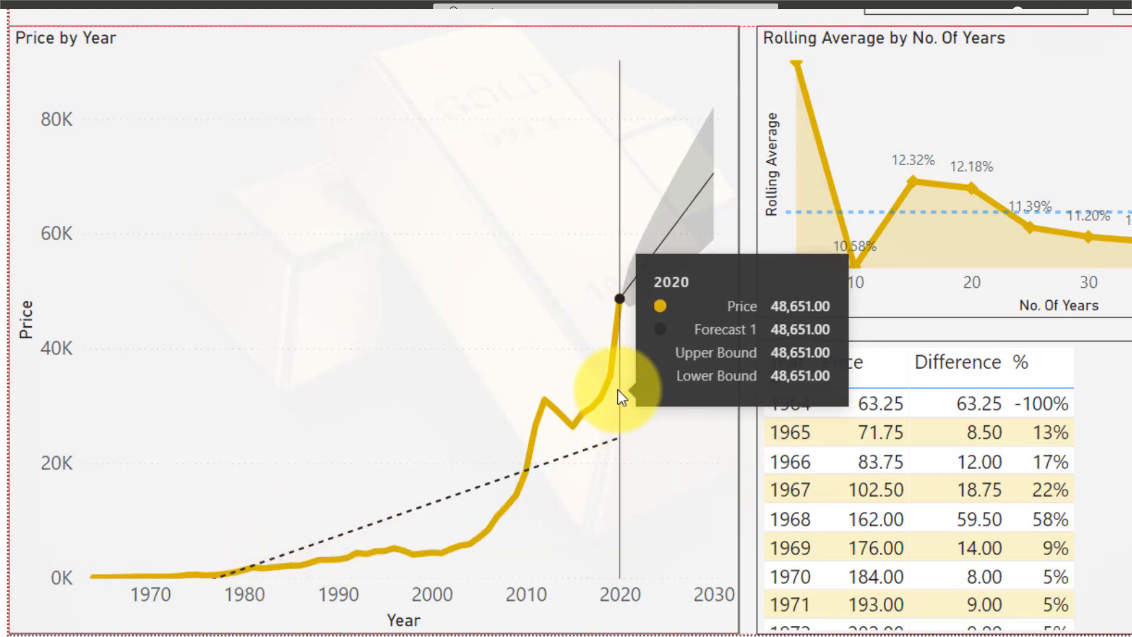
left_click_drag(618, 390, 628, 332)
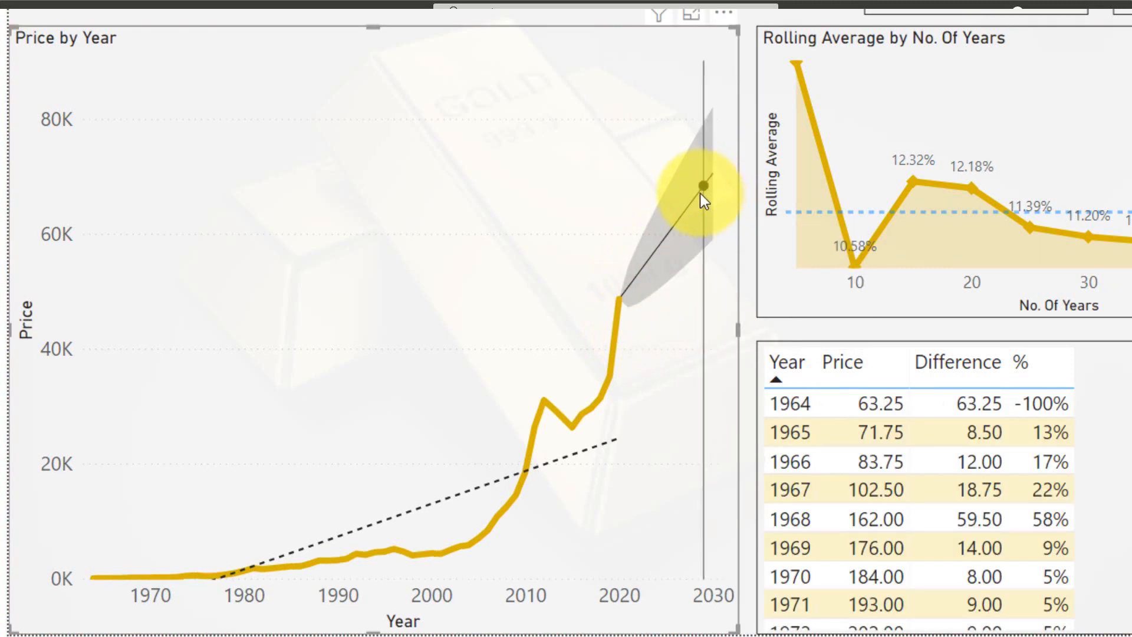
mouse_move(706, 189)
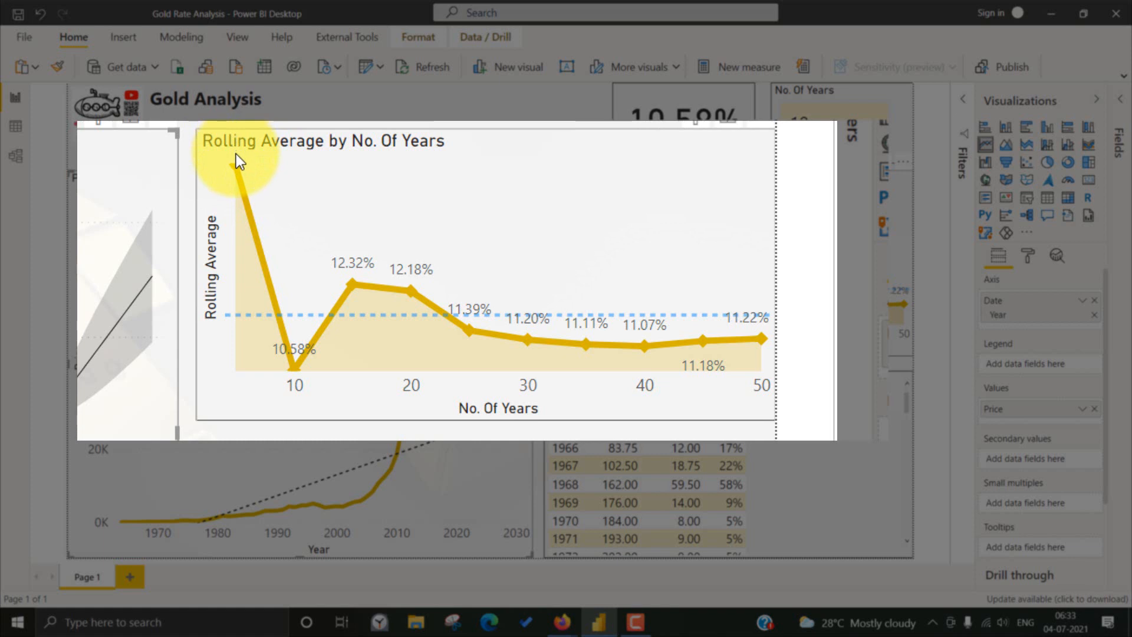
mouse_move(237, 170)
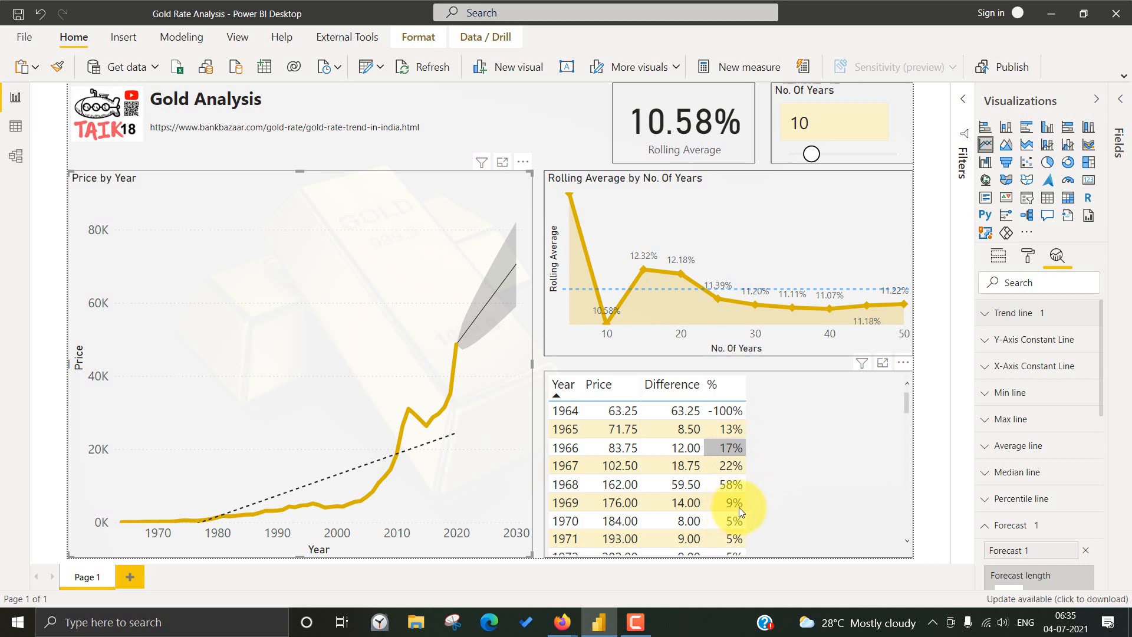
- Examine the yearly price differences and percentages in the report's table visual from 1964 to the early 1980s
left_click(908, 541)
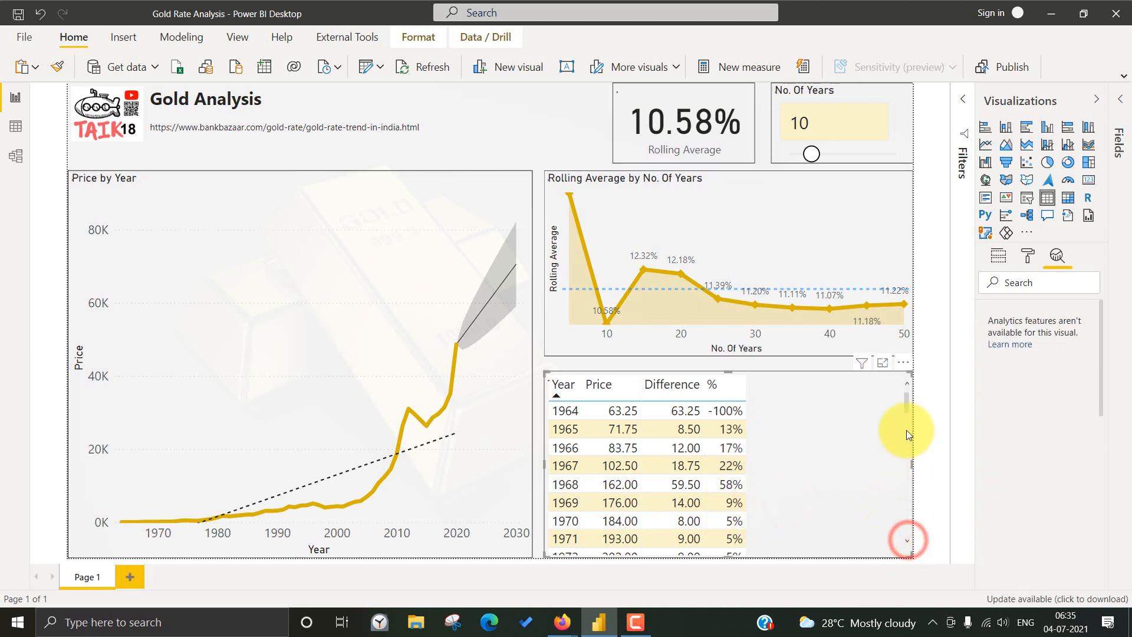
scroll(873, 442, "down", 1)
scroll(792, 466, "down", 2)
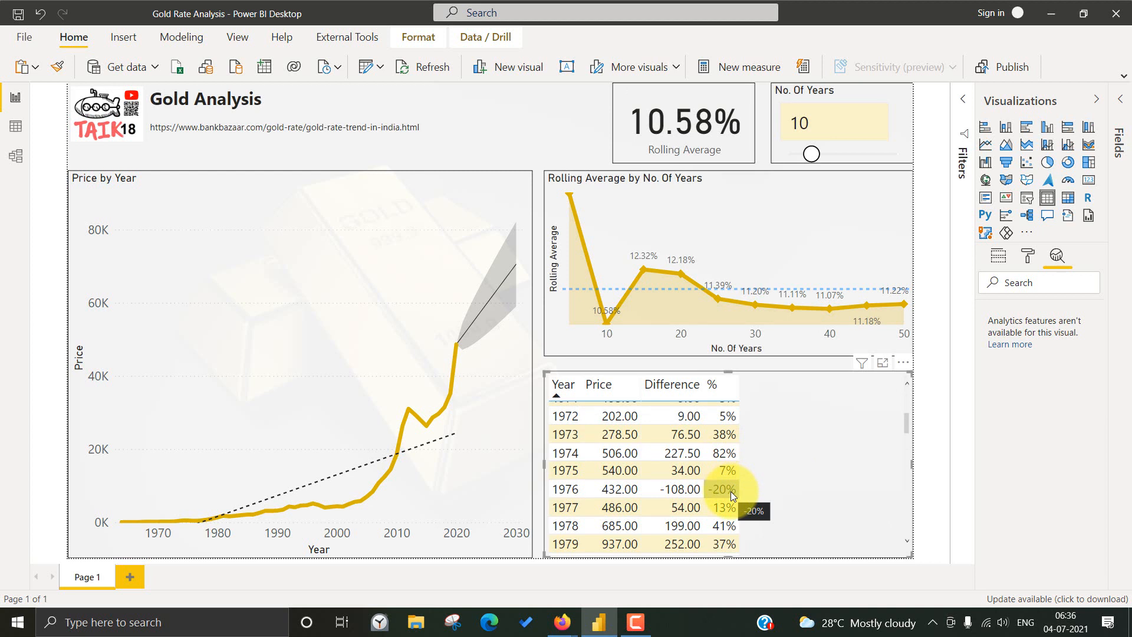
scroll(730, 490, "down", 2)
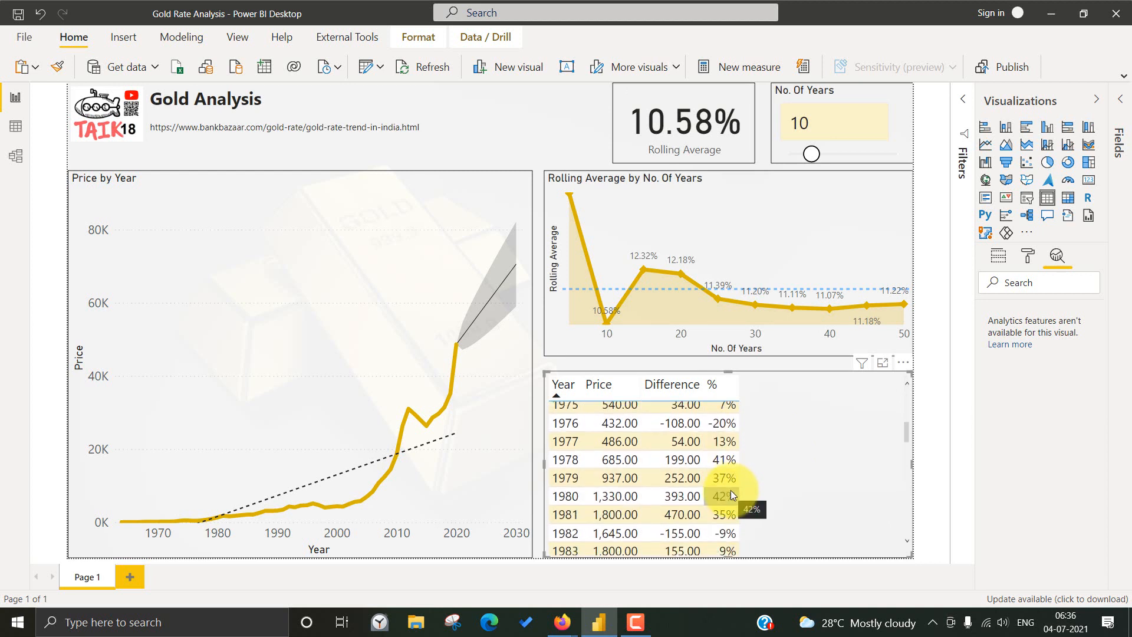
scroll(730, 491, "up", 2)
scroll(730, 490, "down", 2)
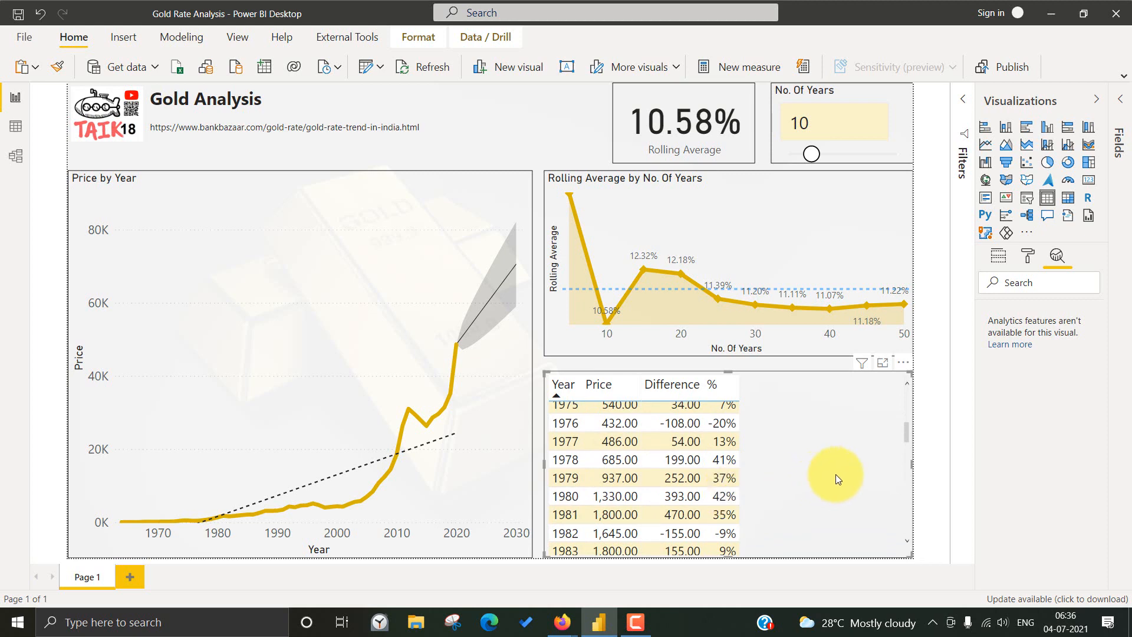
- Expand the yearly price table to focus mode, examine its percentage changes through the 2010s, and return to the report
left_click(885, 370)
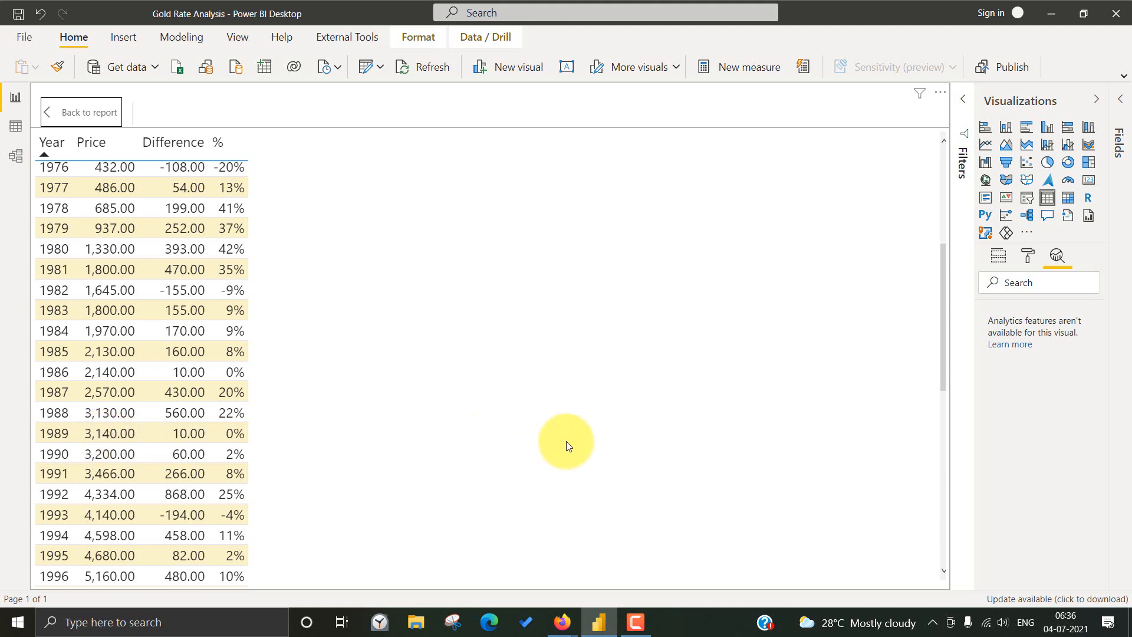
left_click_drag(943, 323, 927, 441)
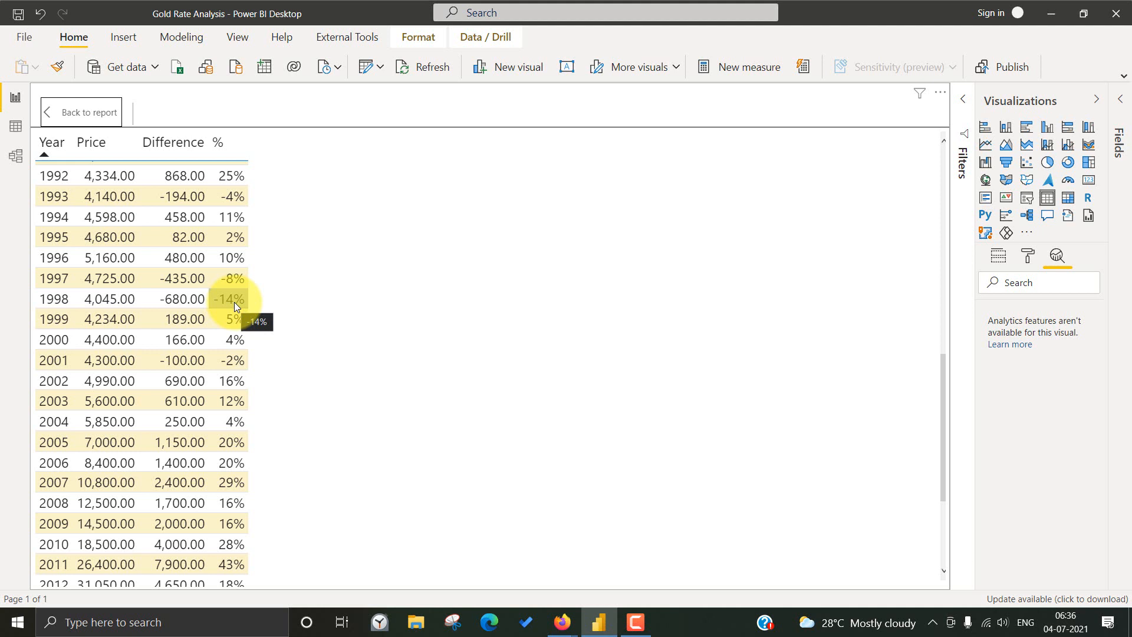
scroll(234, 302, "down", 2)
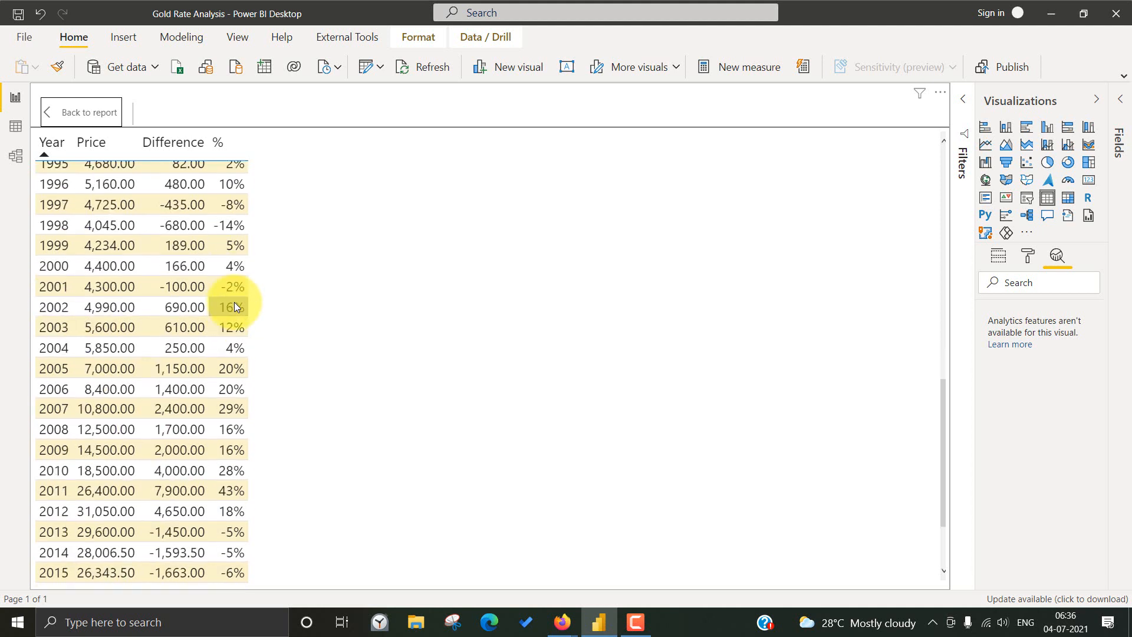
scroll(235, 305, "down", 3)
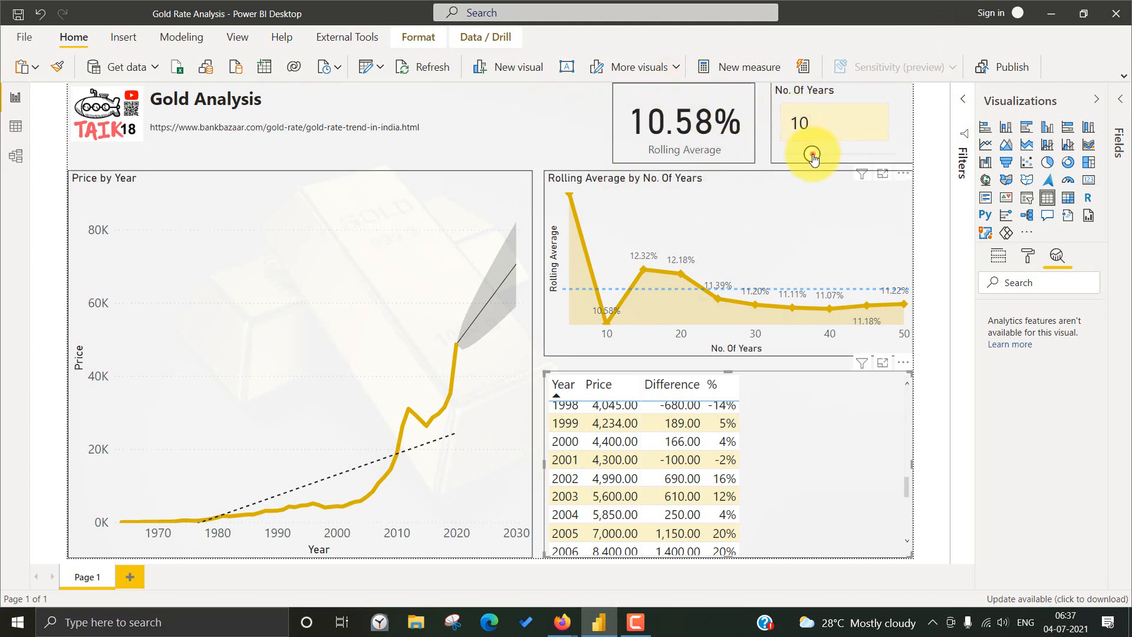
- Set the No. Of Years slicer to 20
left_click_drag(813, 156, 834, 158)
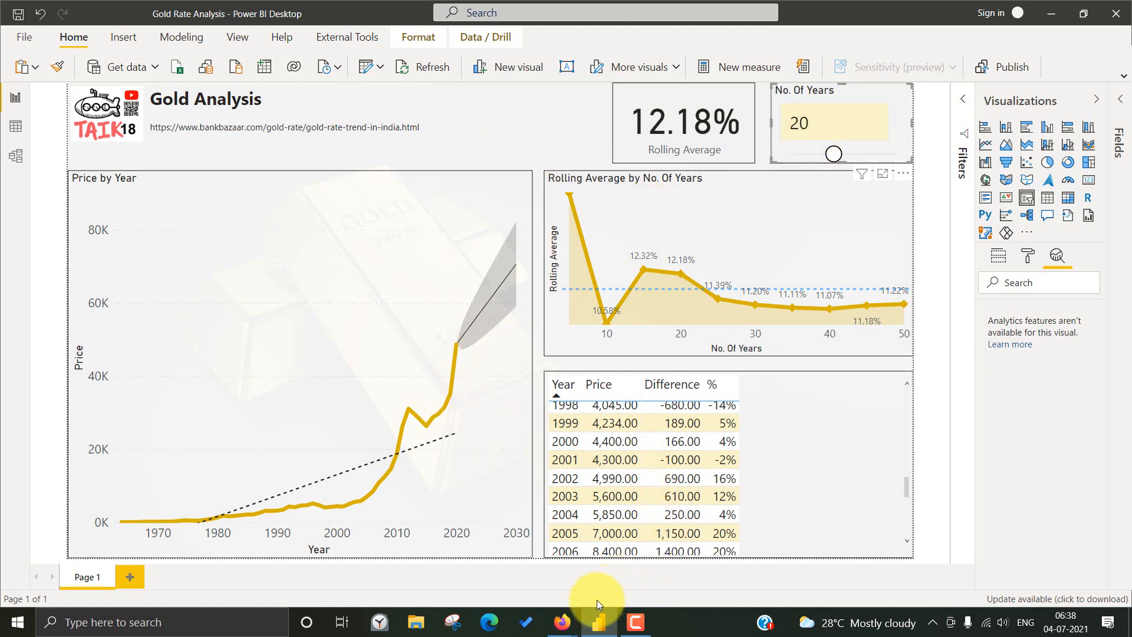
- Copy the web address of the bankbazaar gold rate trend page from Firefox and return to Power BI Desktop
left_click(562, 621)
left_click(617, 575)
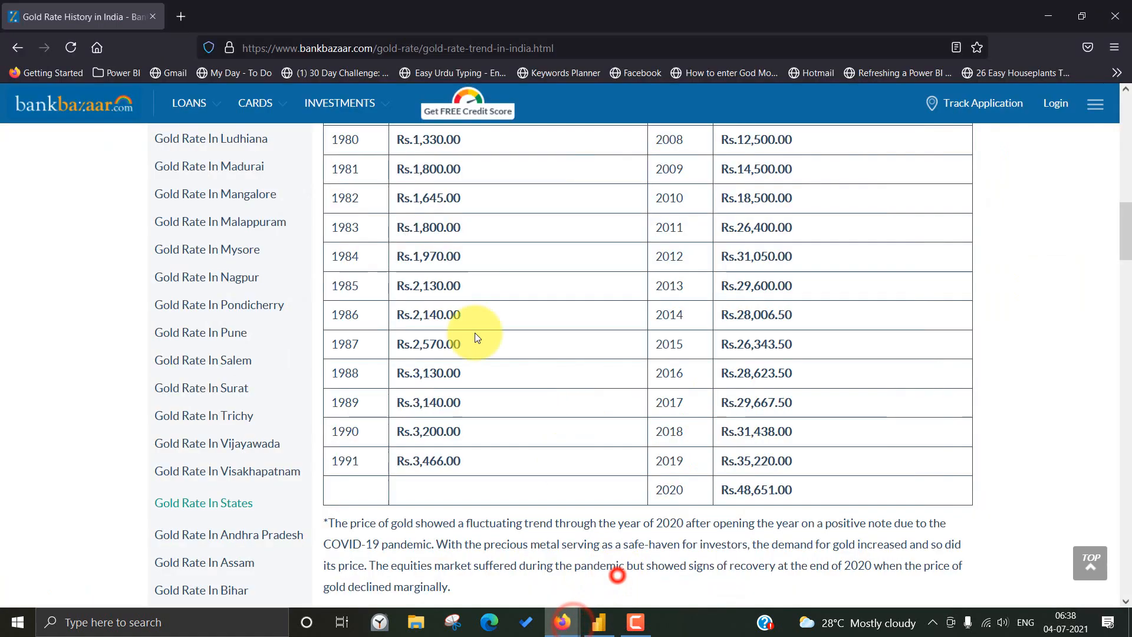
left_click(594, 49)
key("ctrl+c")
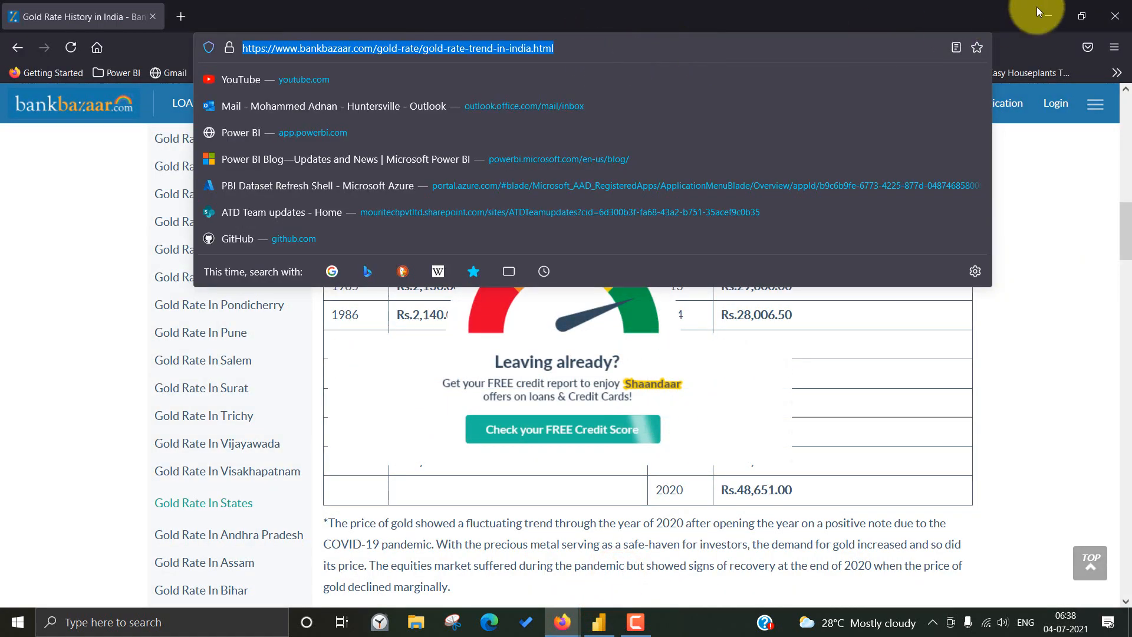
left_click(1048, 16)
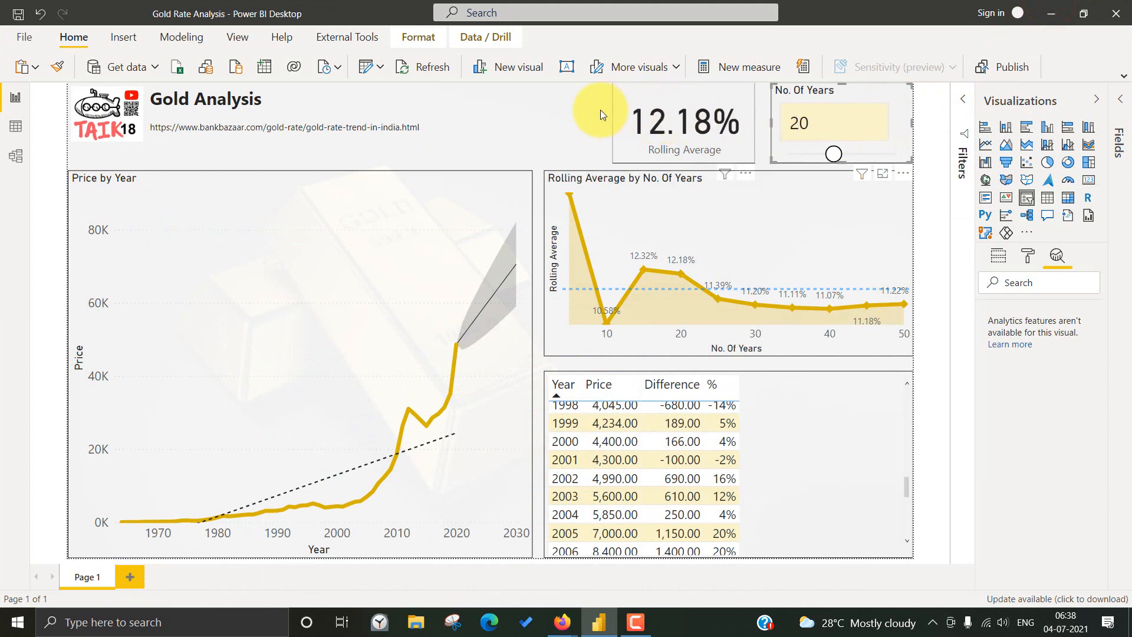
left_click(154, 69)
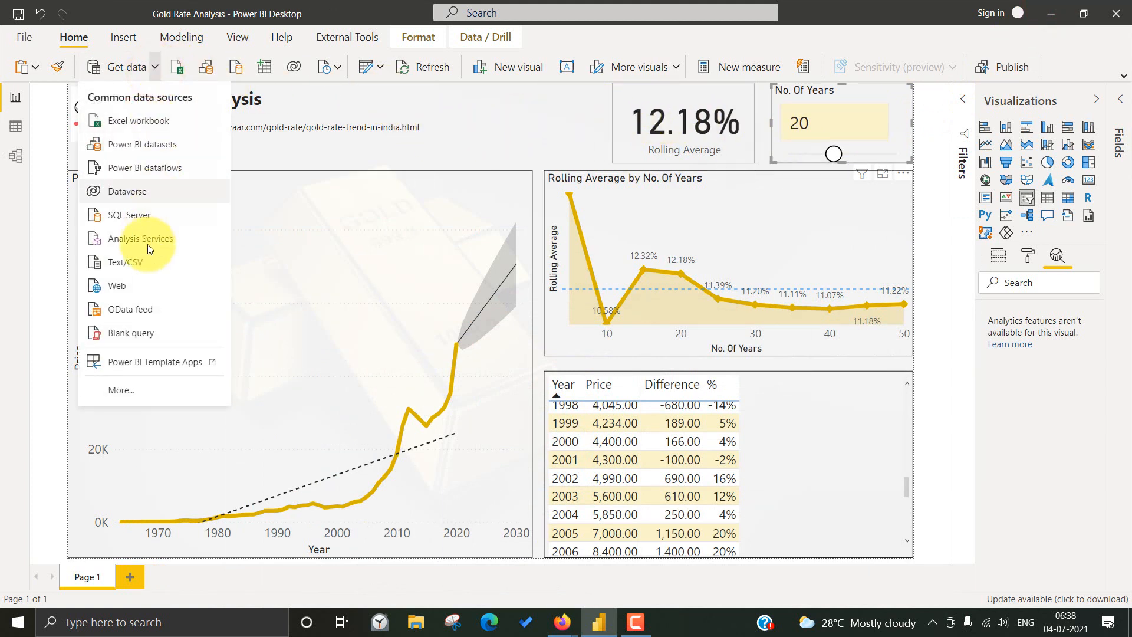
left_click(129, 285)
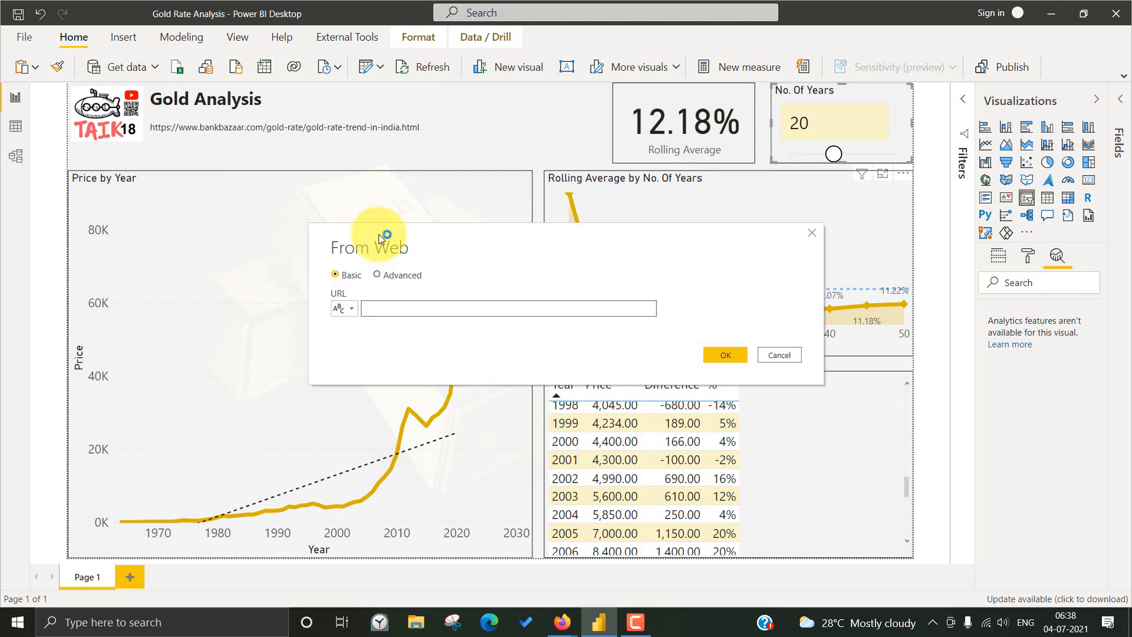
key("ctrl+v")
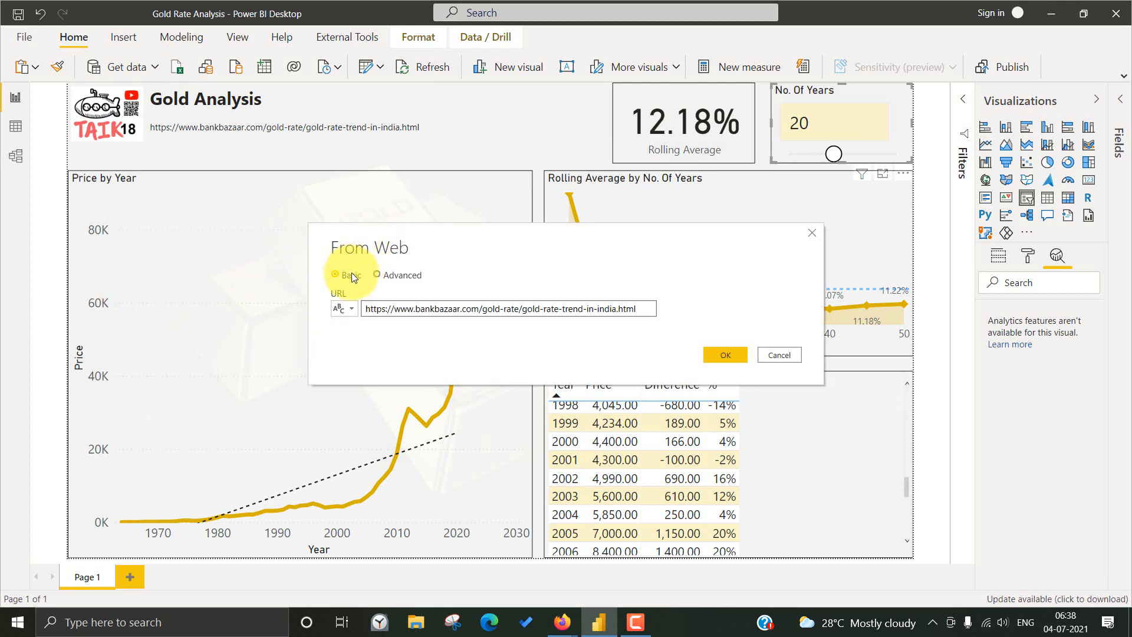
left_click(719, 356)
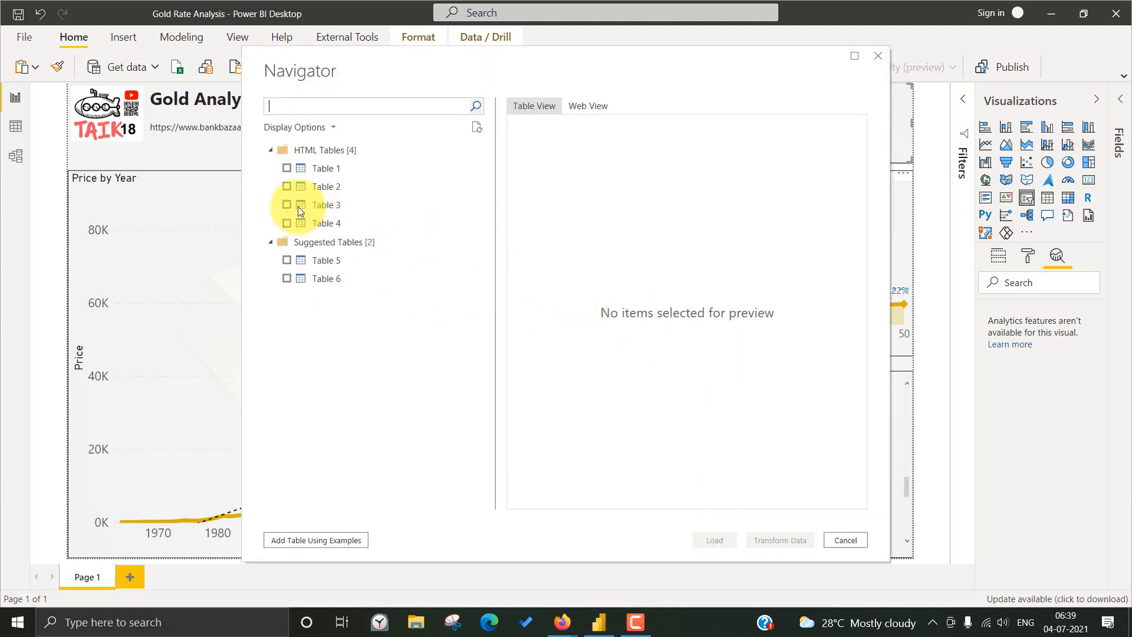
- Preview the HTML table Table 1, select it for import, and open it in the Power Query Editor for transformation
left_click(312, 172)
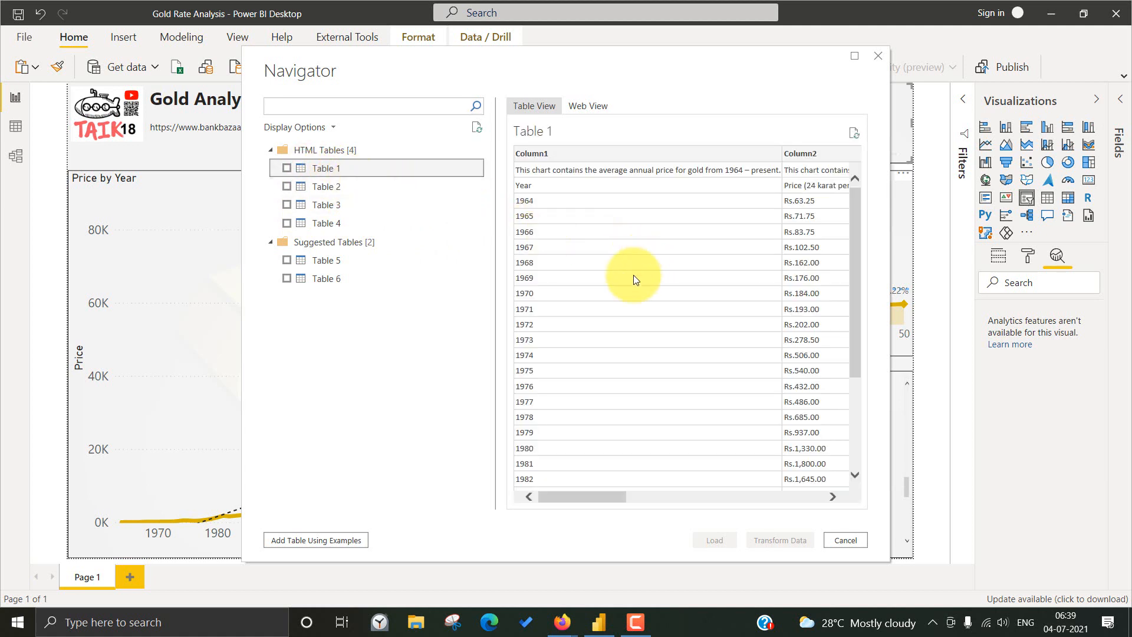
scroll(624, 287, "down", 1)
scroll(605, 249, "up", 1)
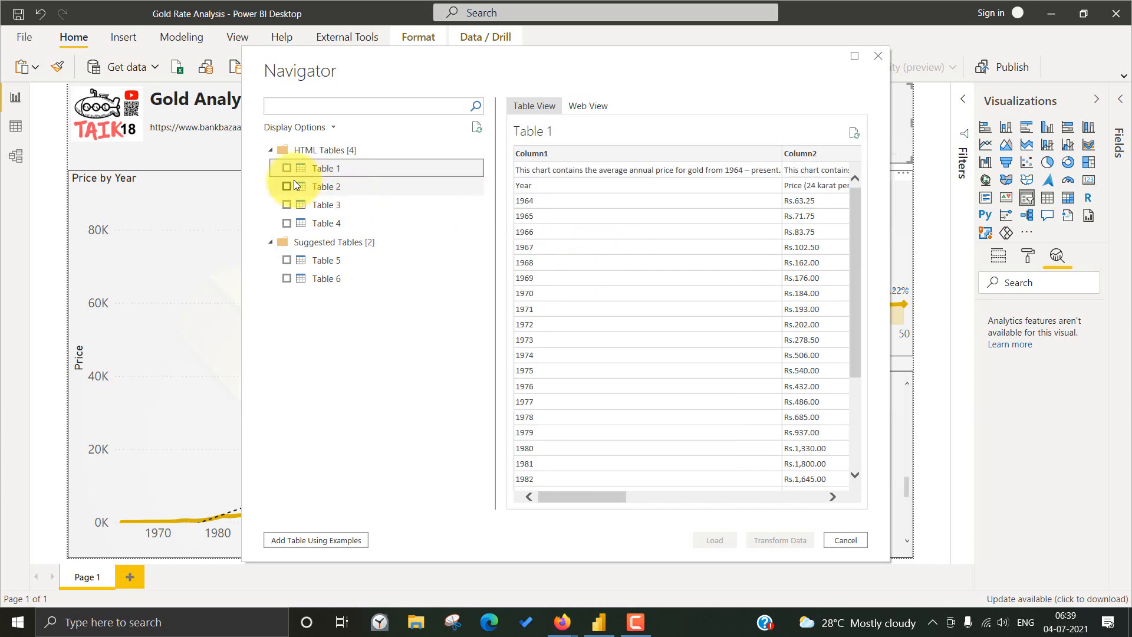
left_click(287, 169)
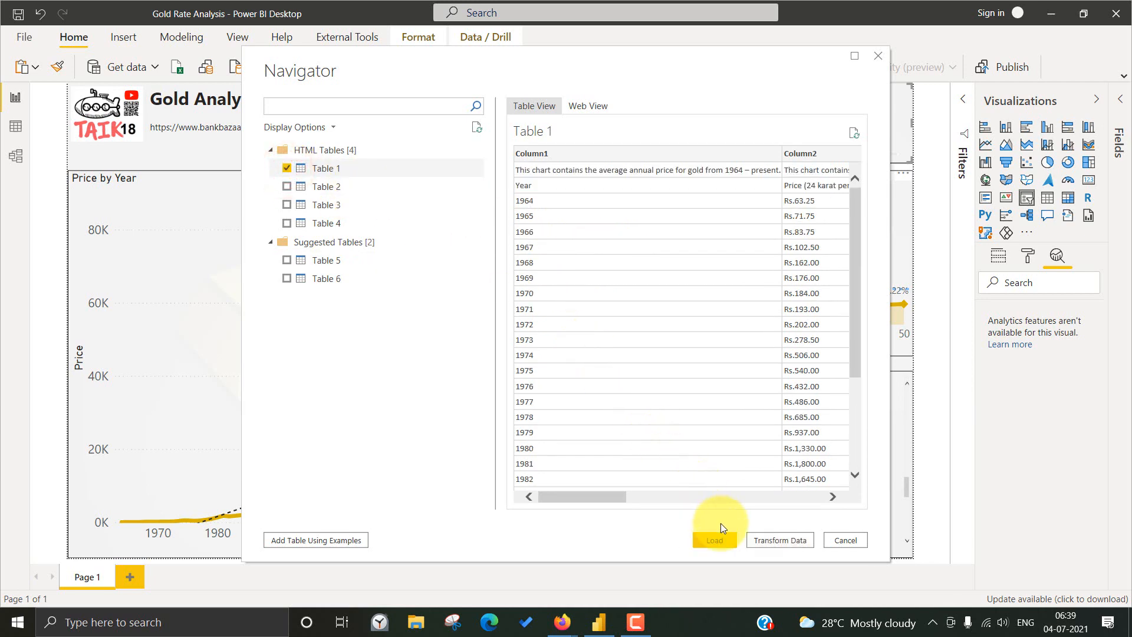
left_click(798, 541)
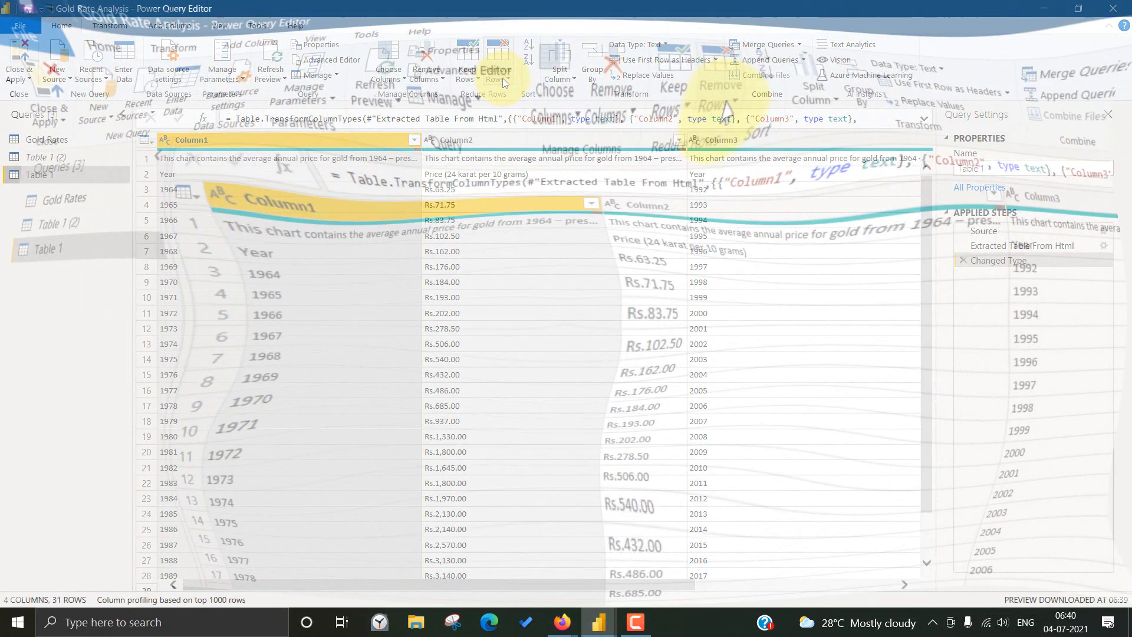
- Remove the top 1 row from the Table 1 query
left_click(502, 78)
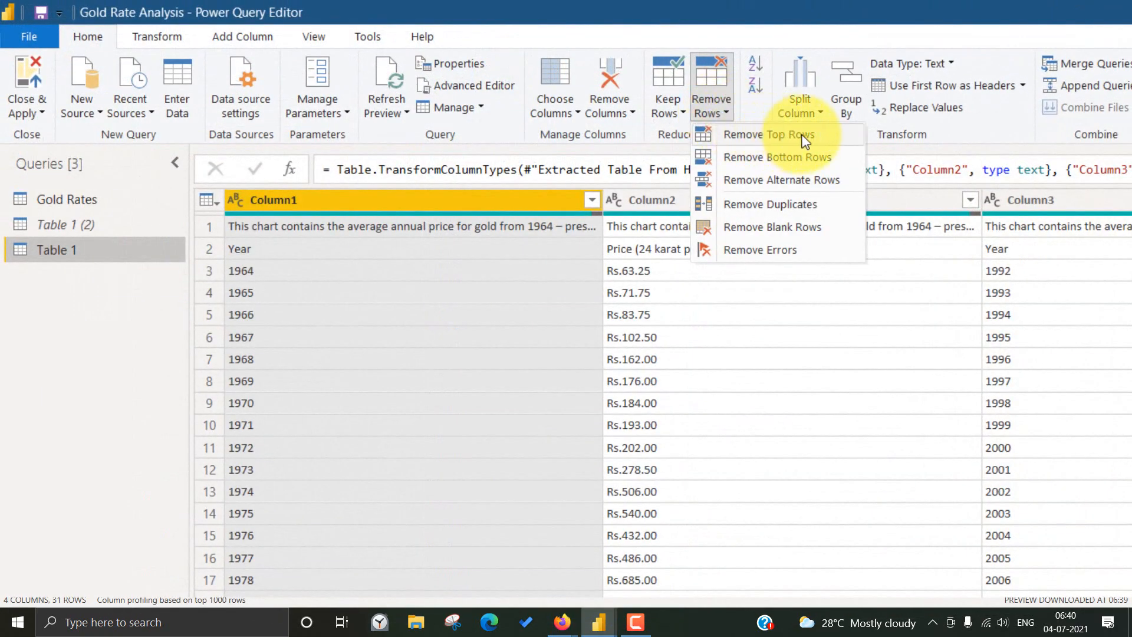
left_click(821, 139)
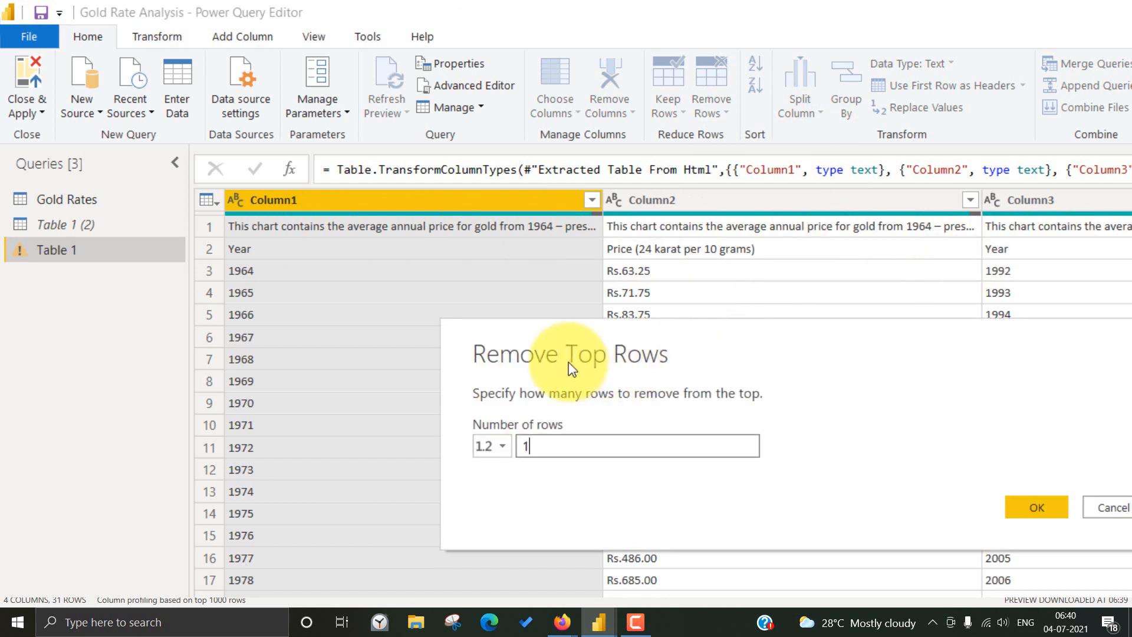
left_click(1035, 505)
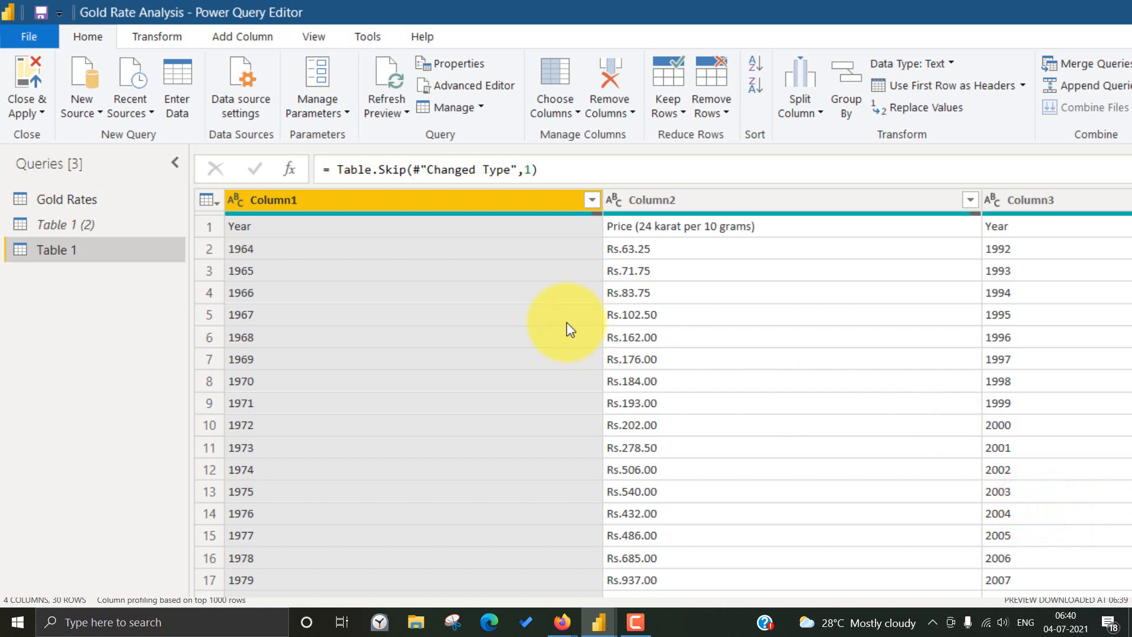
- Promote the first row of Table 1 to column headers and check the resulting year and price columns
left_click(217, 204)
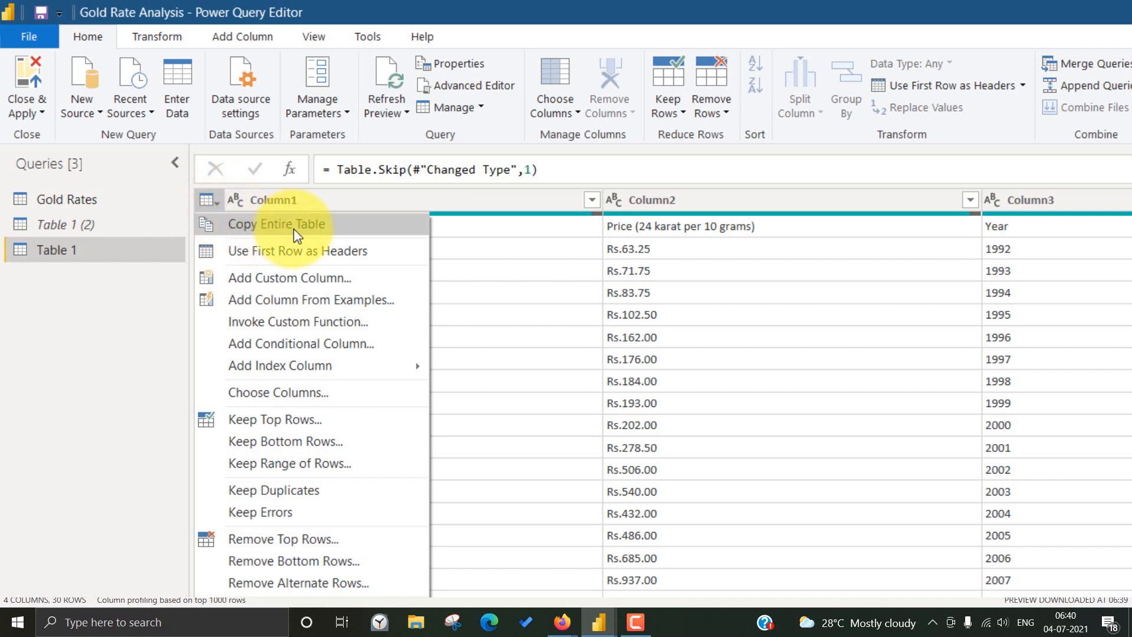
left_click(399, 259)
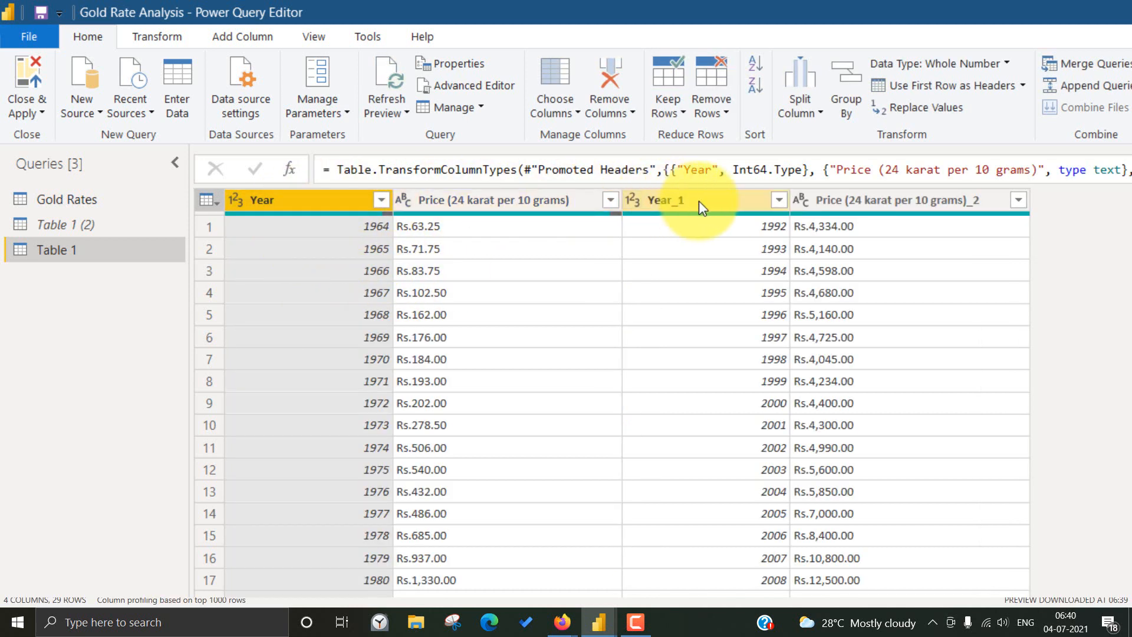
scroll(608, 378, "down", 1)
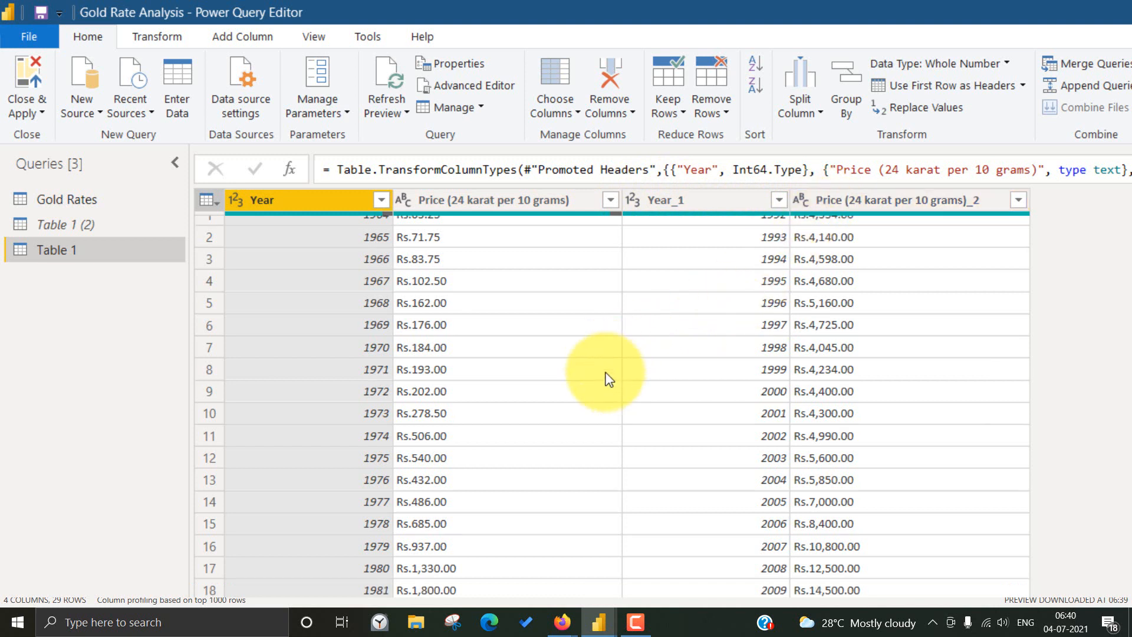
- Duplicate the Table 1 query and remove the Year and Price (24 karat per 10 grams) columns from the copy
scroll(677, 318, "up", 1)
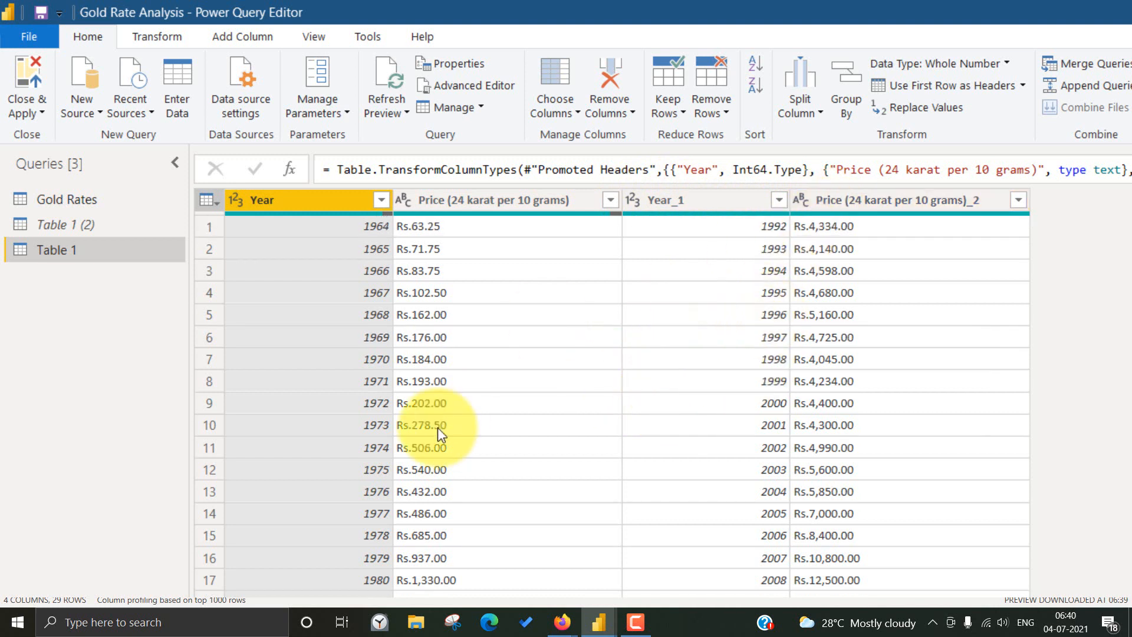
right_click(48, 260)
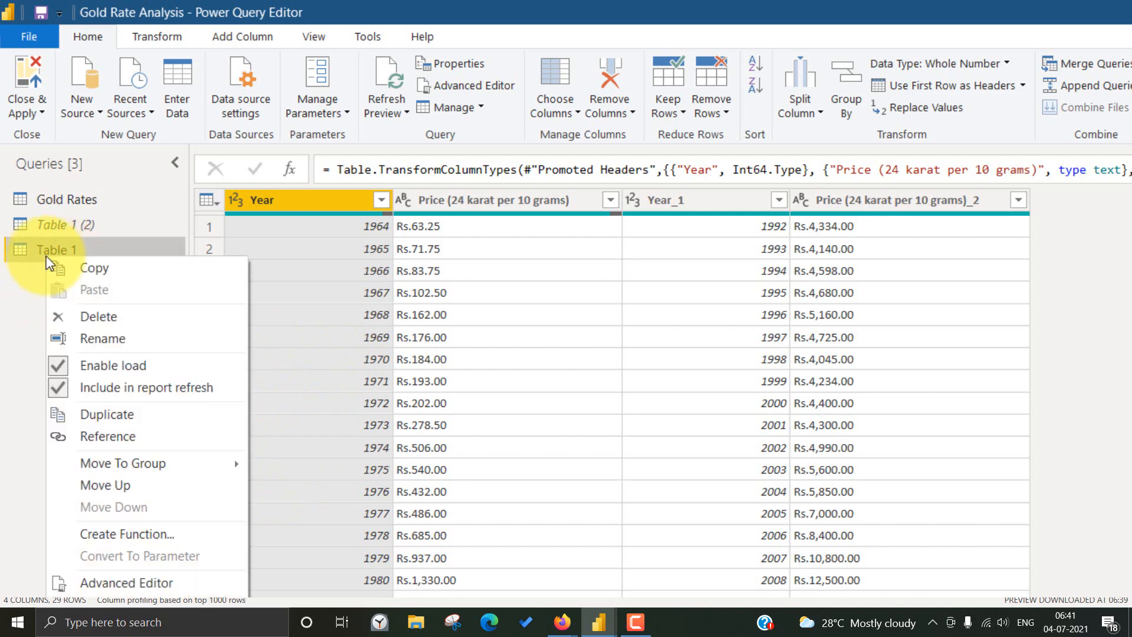
left_click(181, 422)
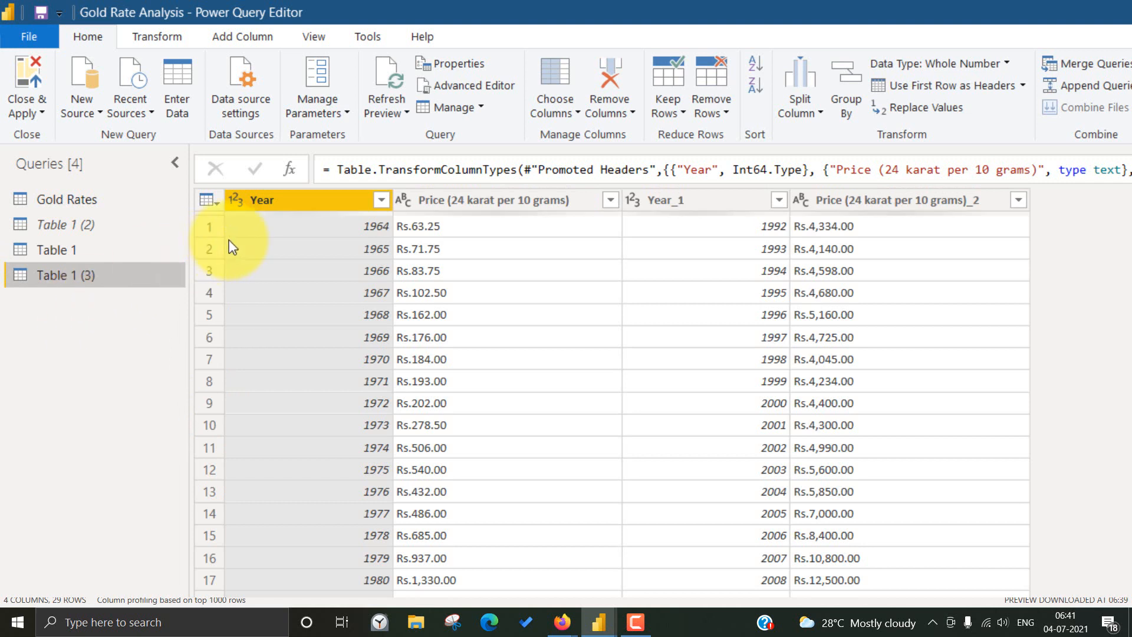
left_click(494, 199)
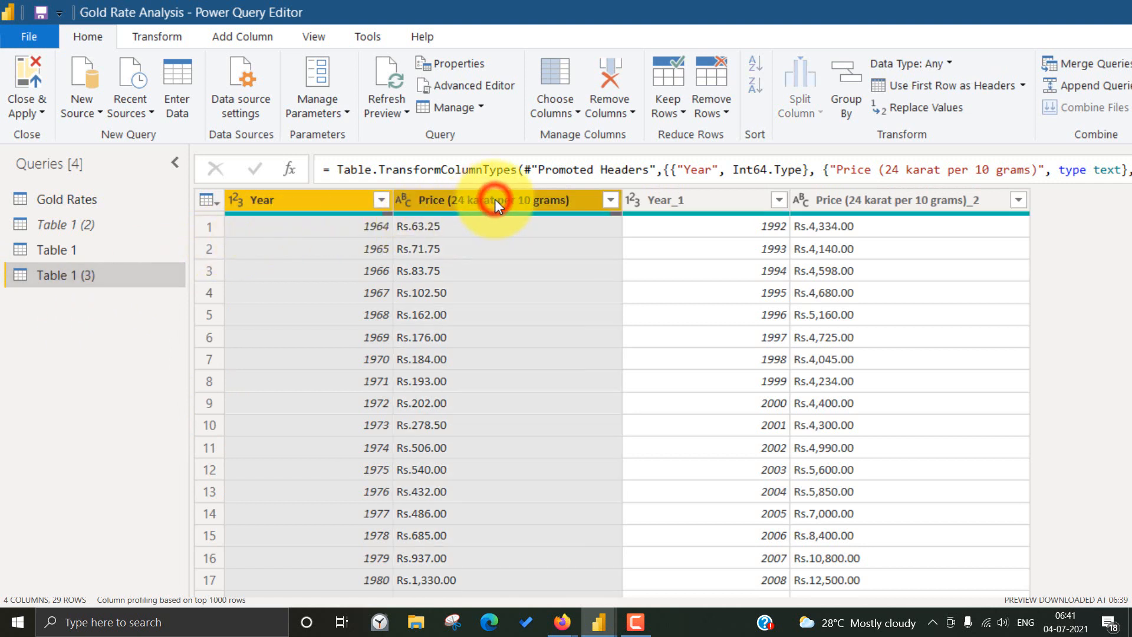
right_click(494, 199)
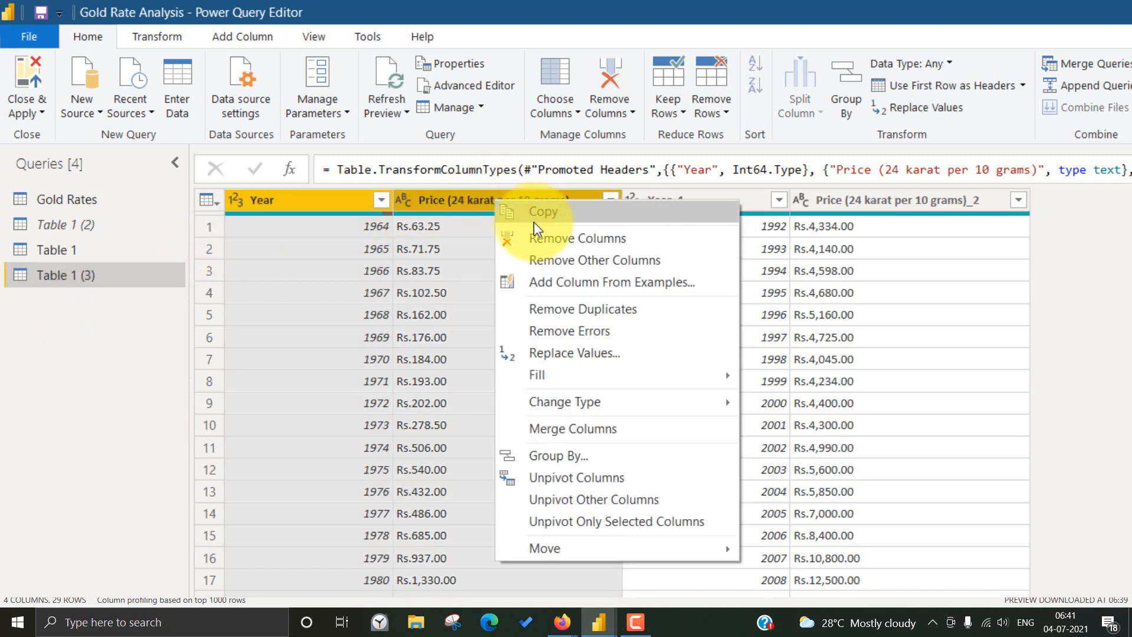
left_click(541, 237)
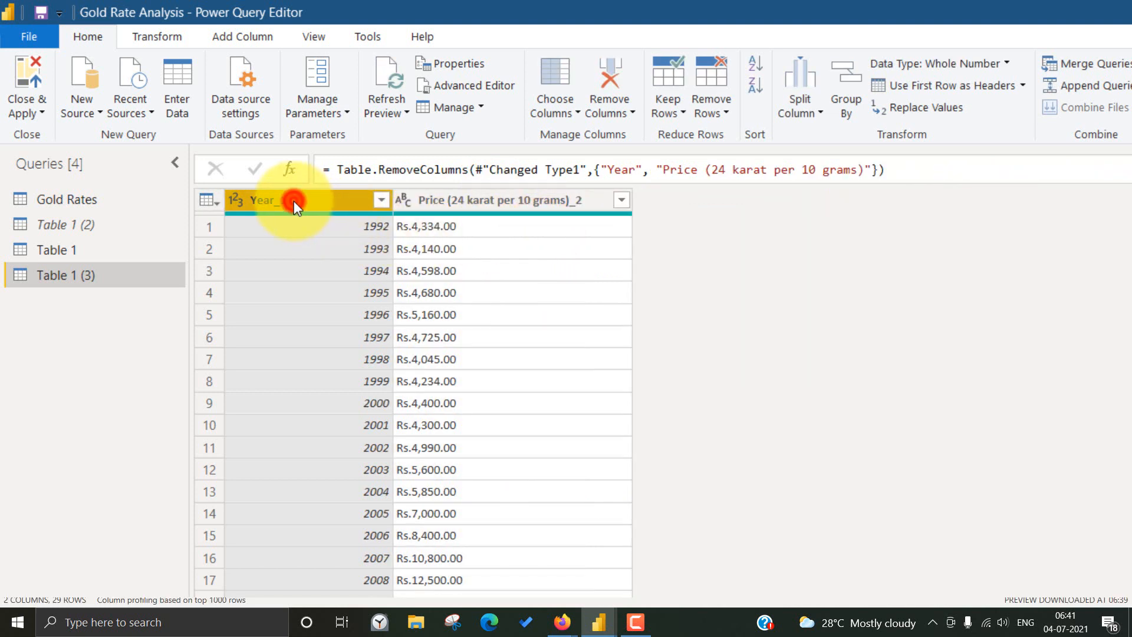
- Rename the duplicate query's Year_1 column to Year and its price column to Price (24 karat per 10 grams)
double_click(293, 200)
key("BackSpace")
key("BackSpace")
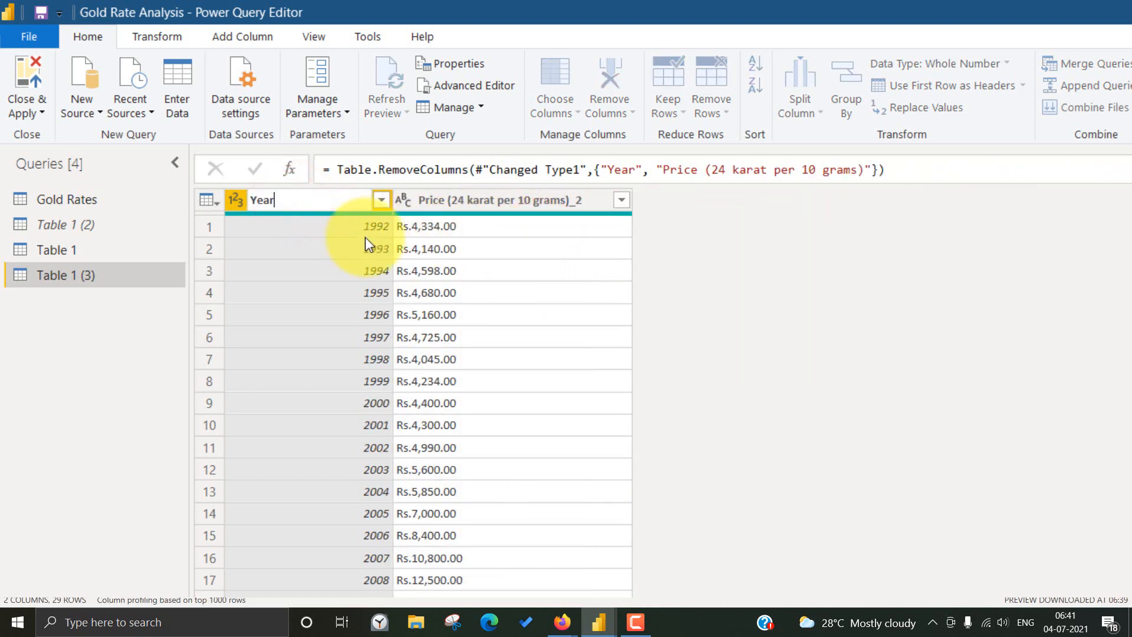
key("Return")
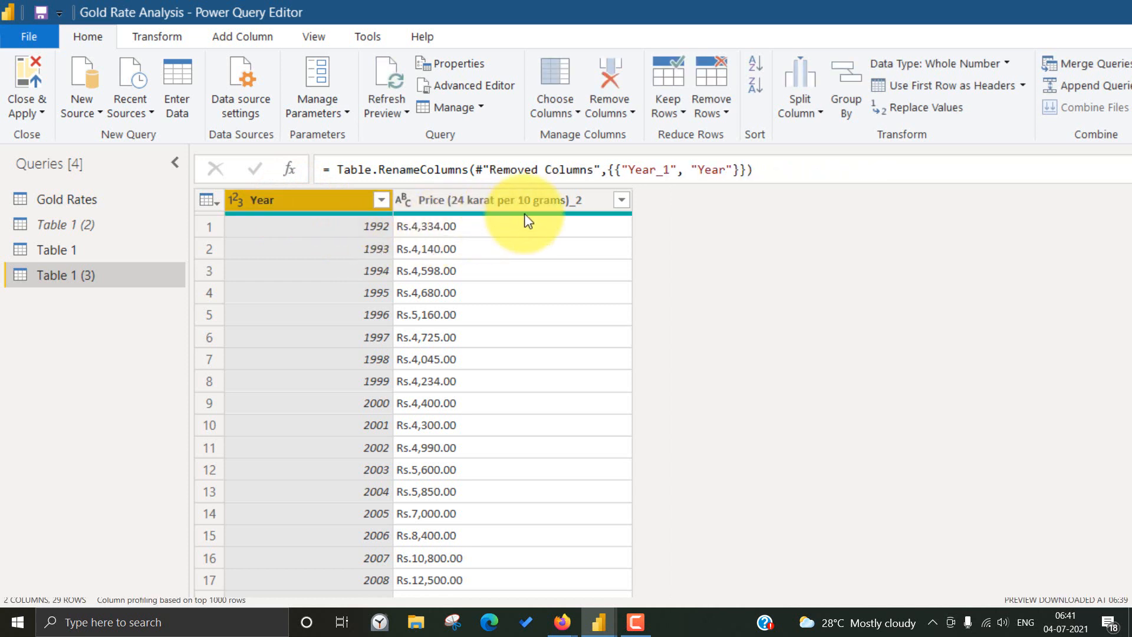
double_click(559, 199)
key("End")
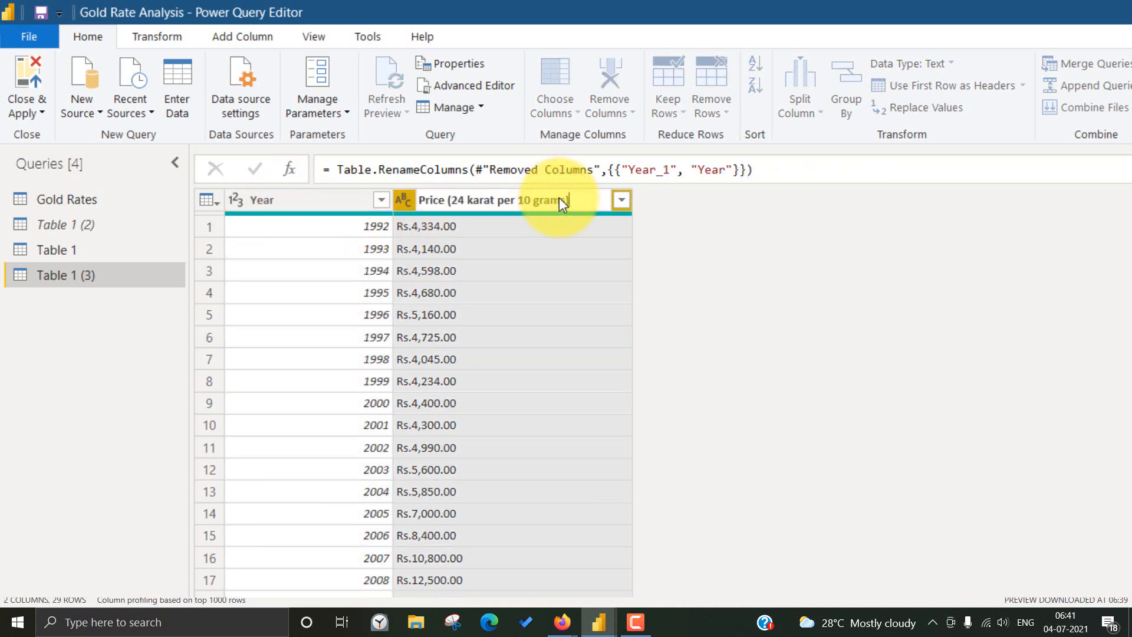
key("Return")
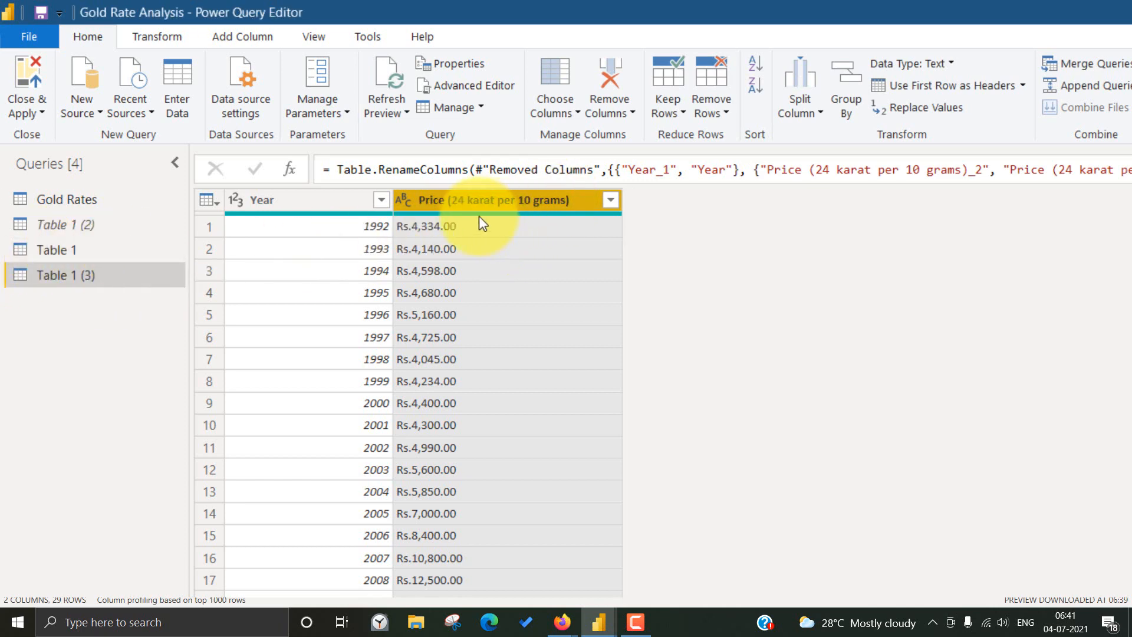
- Append the rows of Table 1 (3) to the Table 1 query as a two-table append
left_click(73, 250)
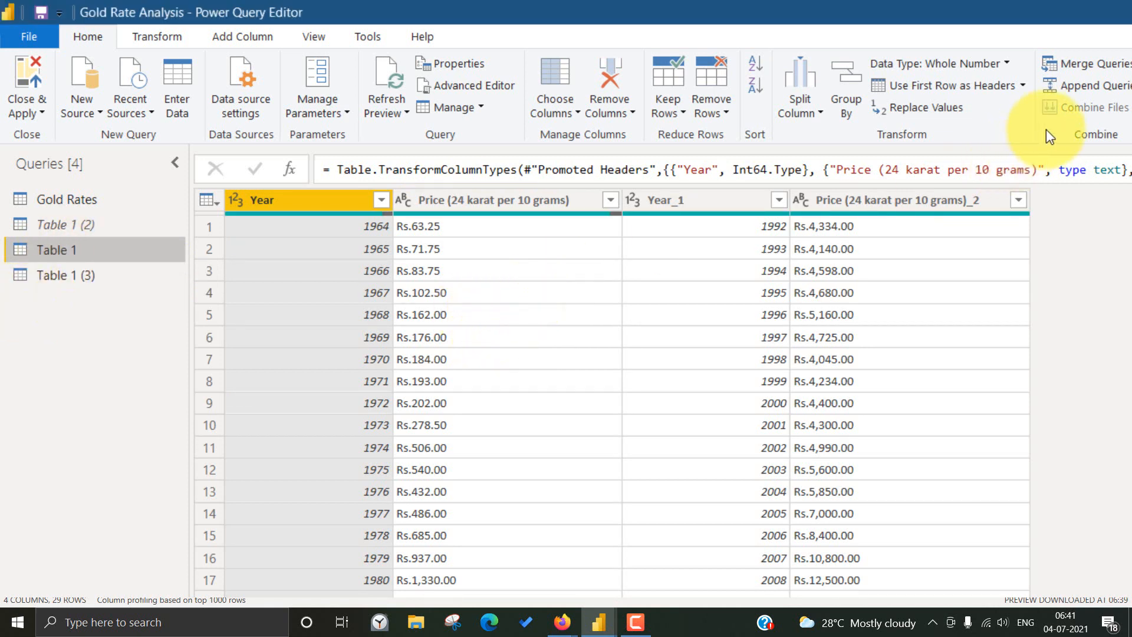
left_click_drag(760, 167, 1005, 105)
mouse_move(911, 58)
left_mouse_down()
mouse_move(944, 70)
mouse_move(956, 203)
left_mouse_up()
left_click(1125, 85)
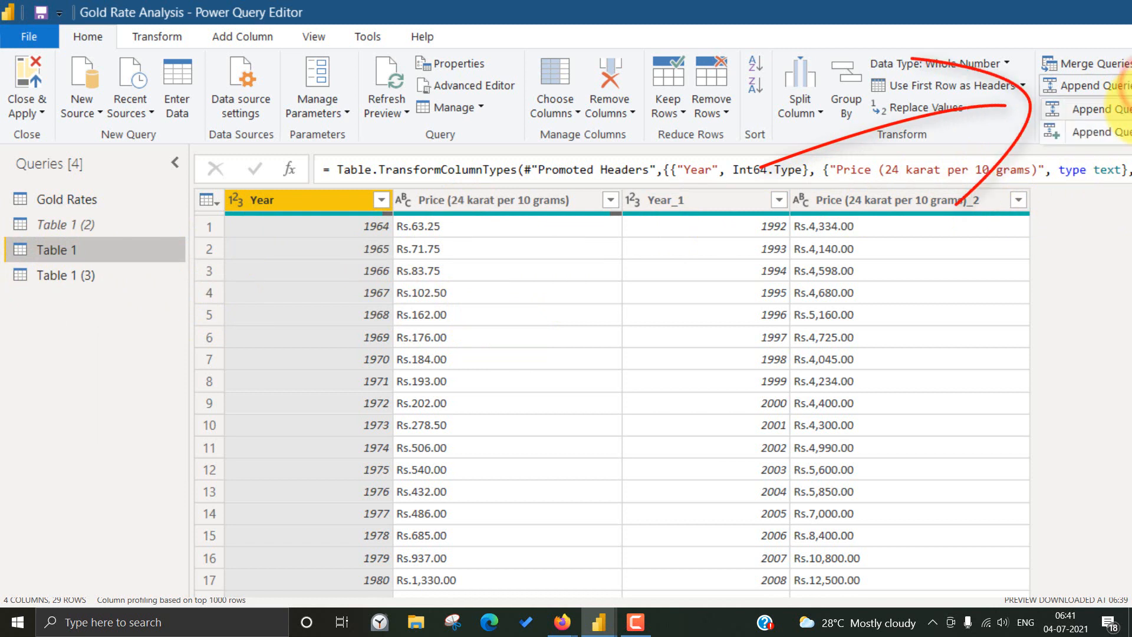
left_click(1109, 108)
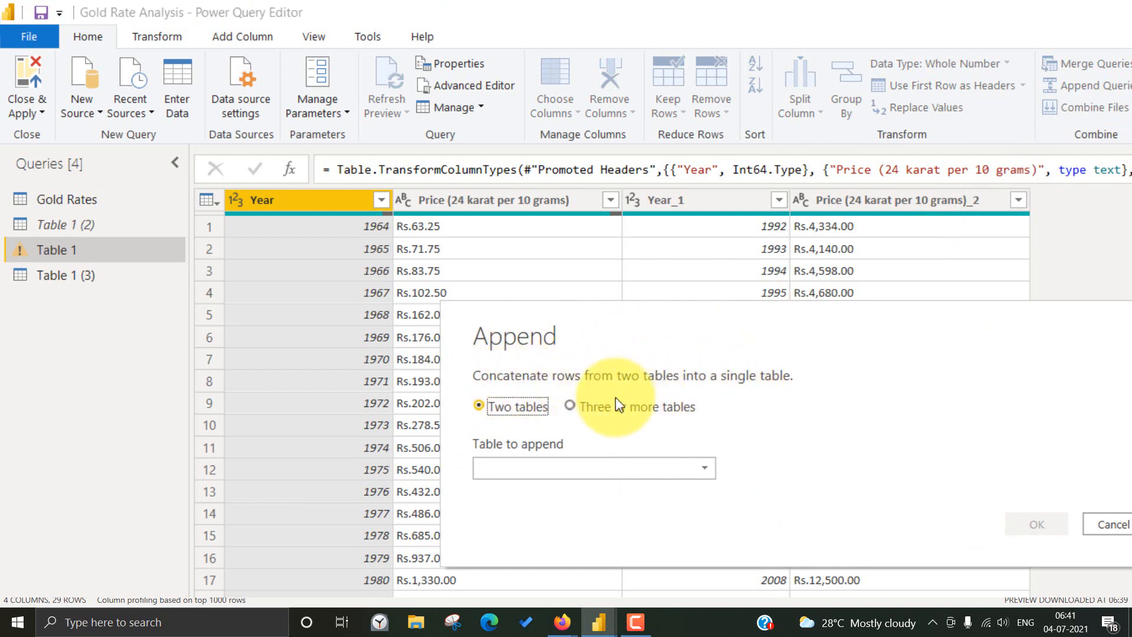
left_click(534, 469)
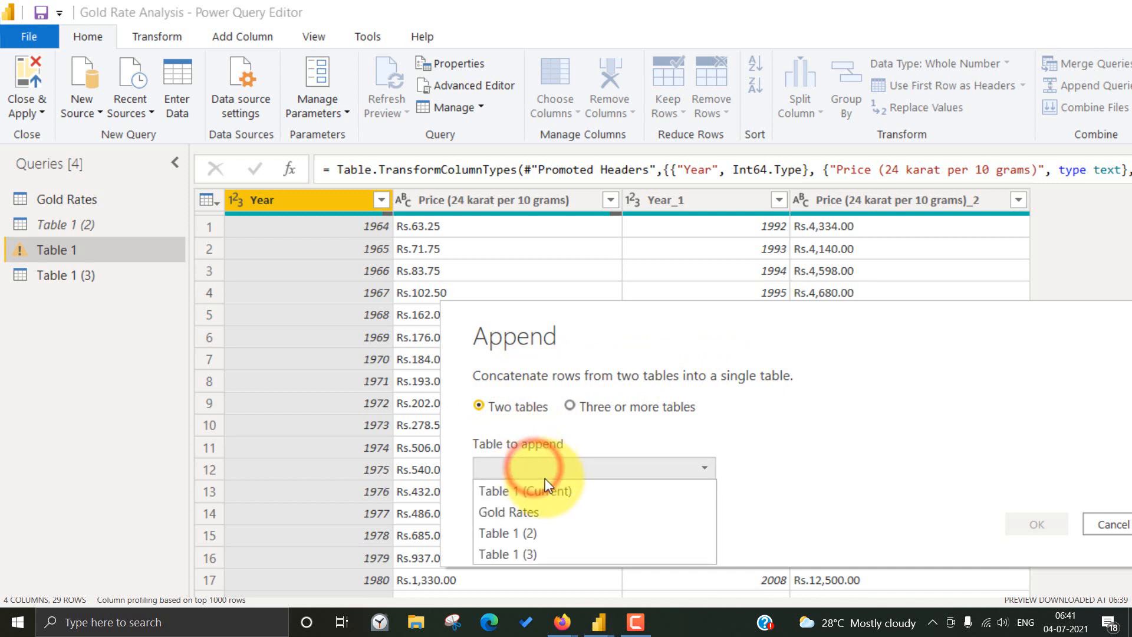
left_click(525, 557)
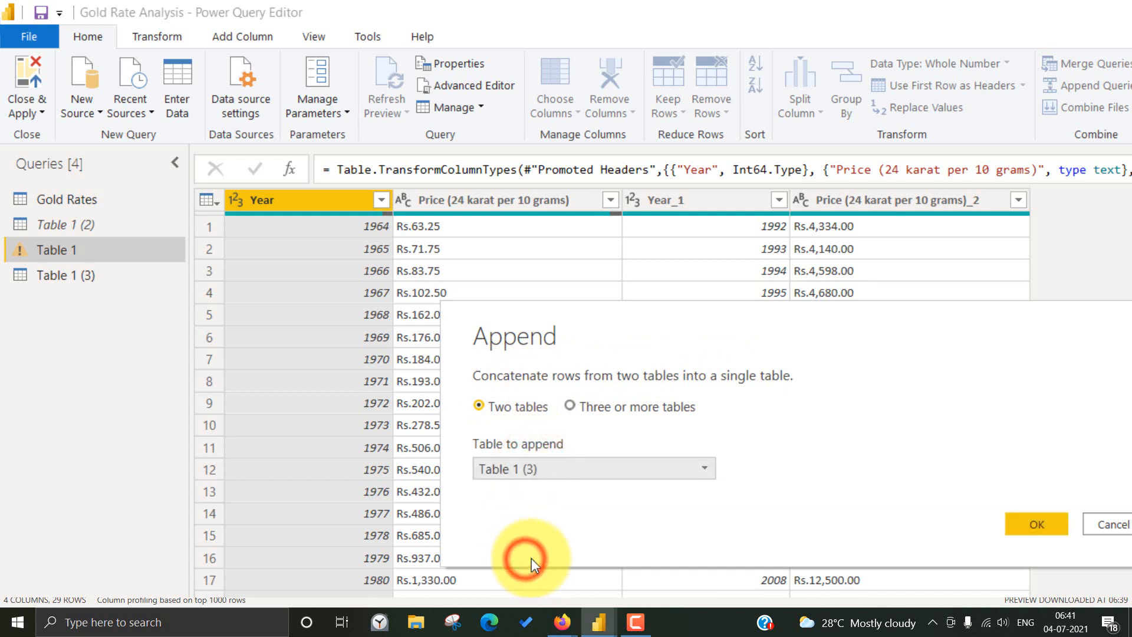
left_click(1027, 518)
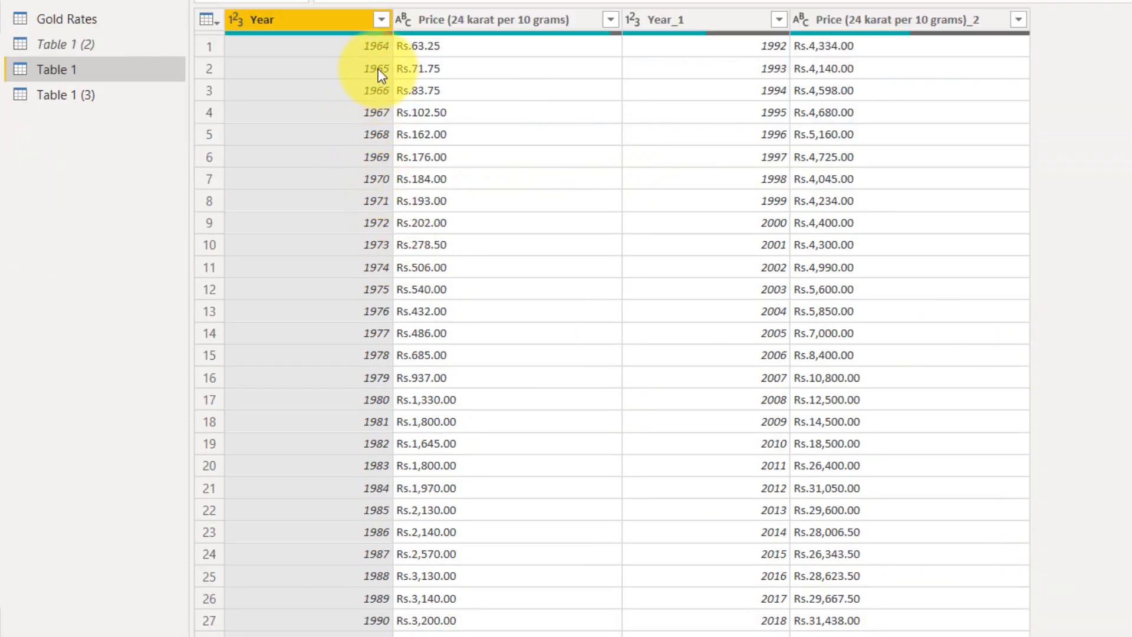
- Remove the Year_1 and Price (24 karat per 10 grams)_2 columns from Table 1
scroll(447, 165, "down", 3)
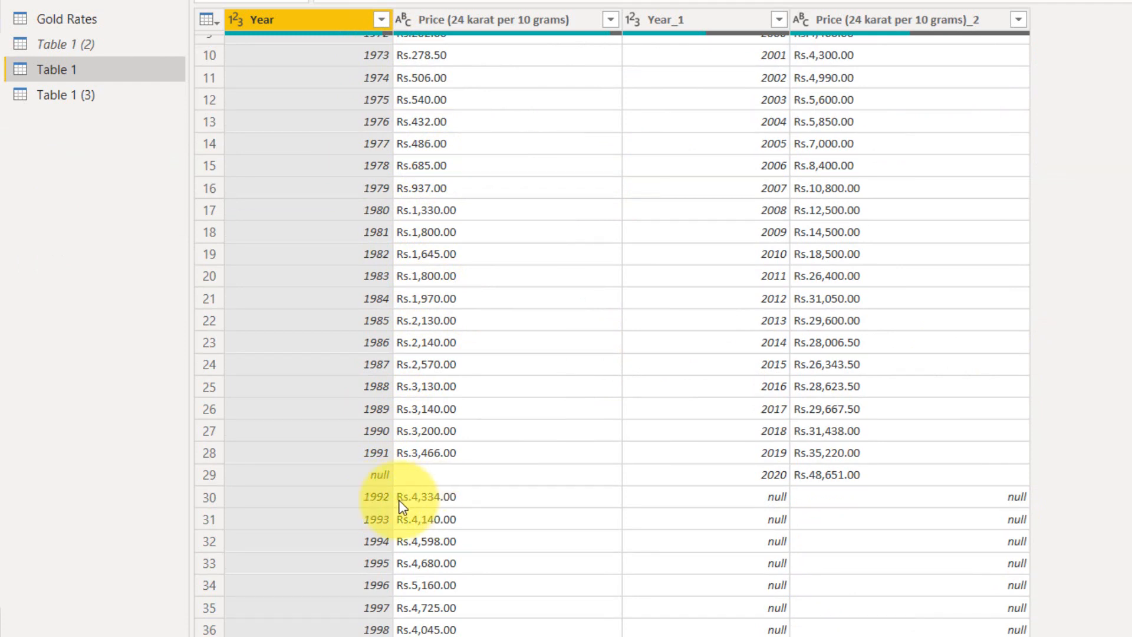
left_click(732, 16)
left_click(856, 22, "ctrl")
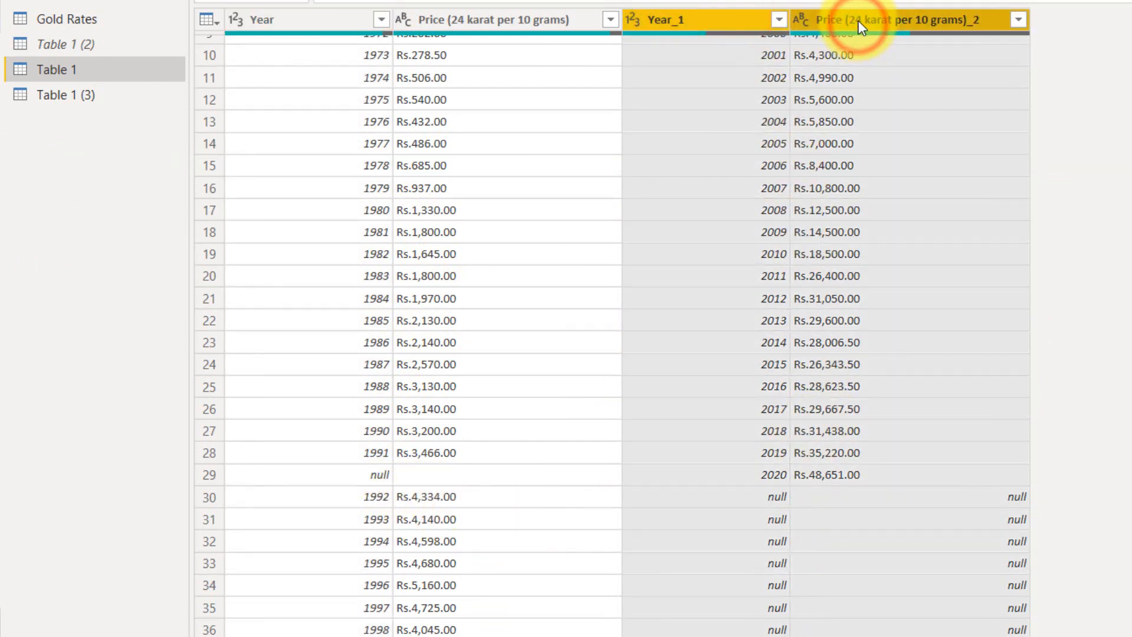
right_click(858, 18)
left_click(889, 57)
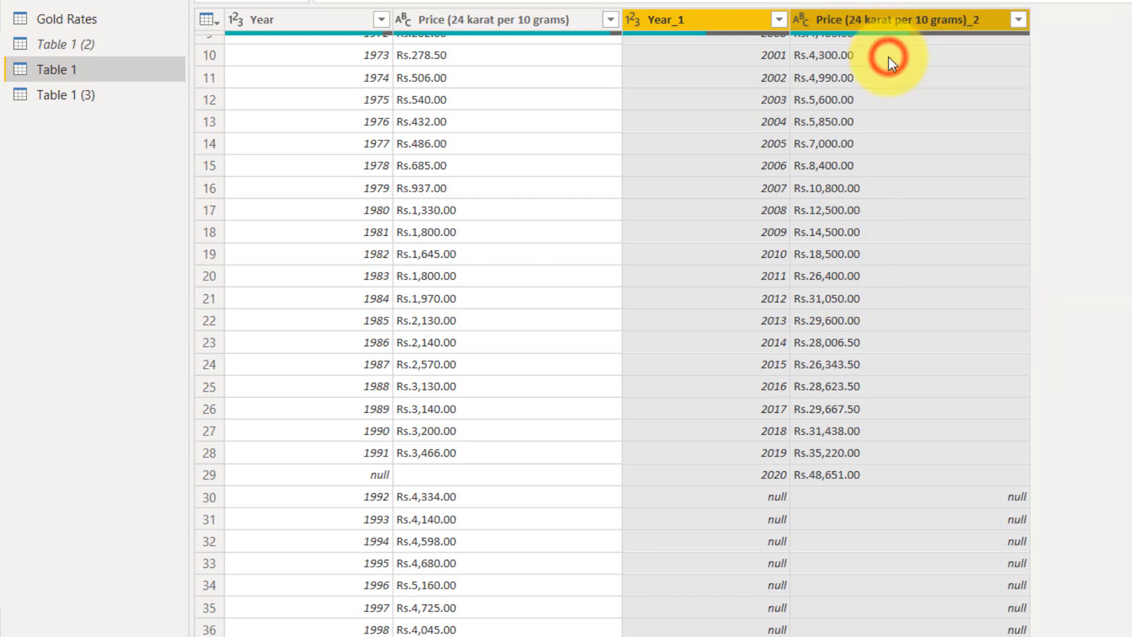
- Filter the null value out of Table 1's Year column and check the remaining rows
left_click(381, 20)
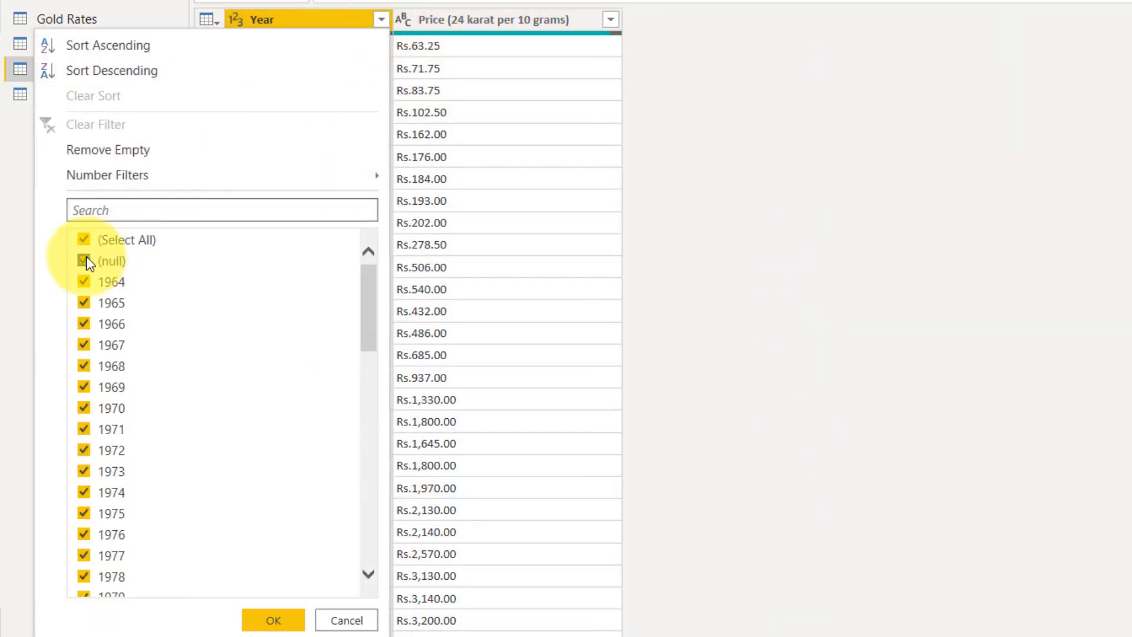
left_click(83, 260)
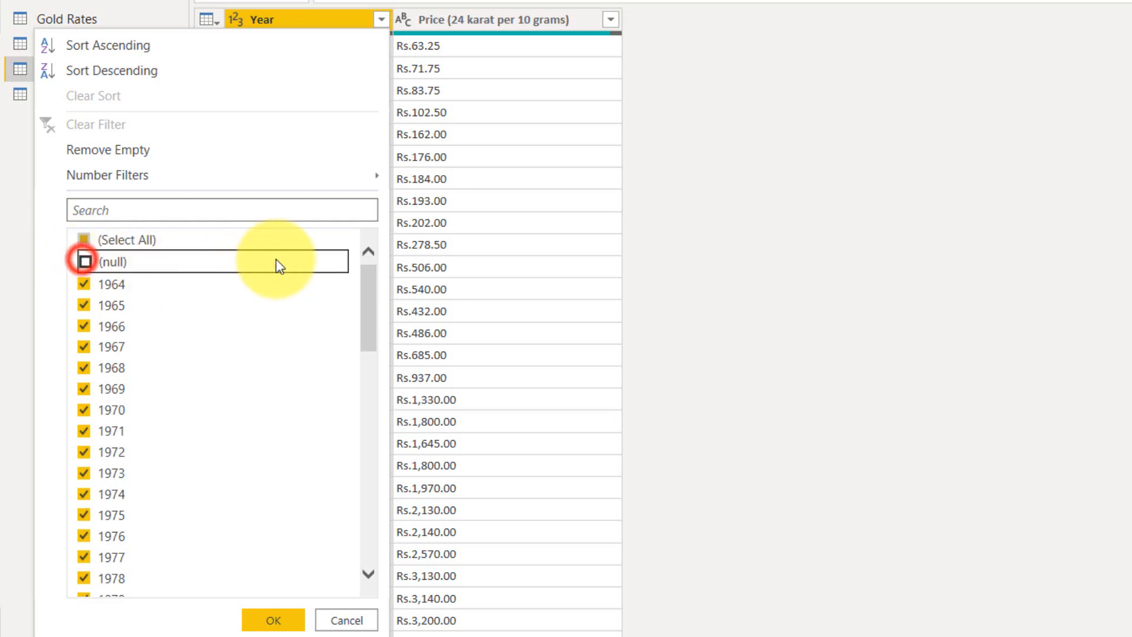
left_click(274, 619)
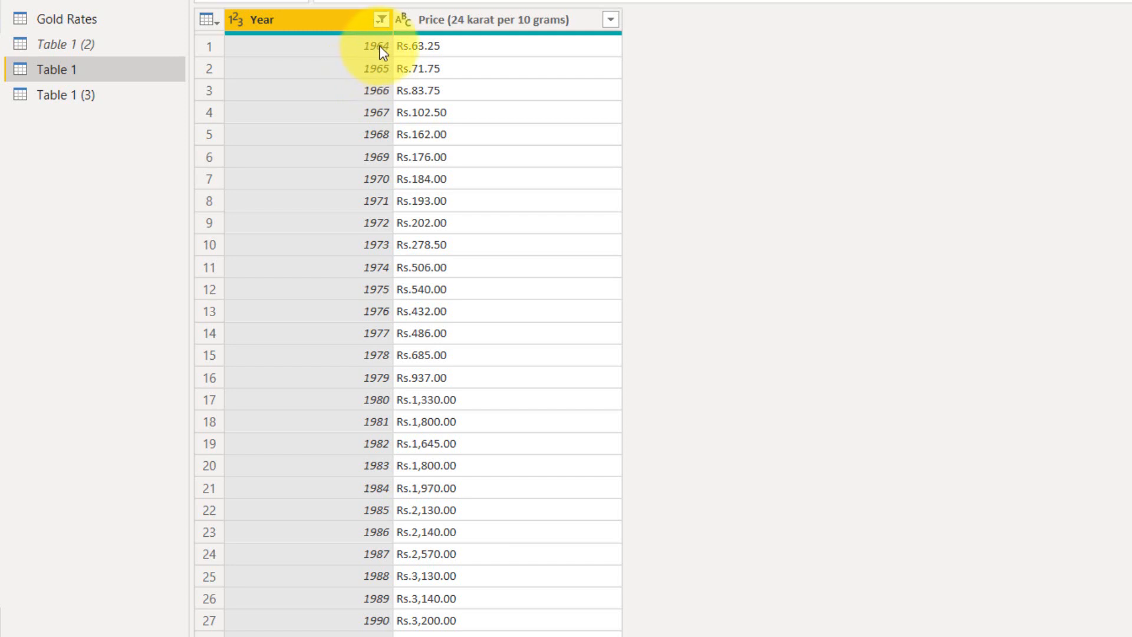
scroll(386, 63, "down", 10)
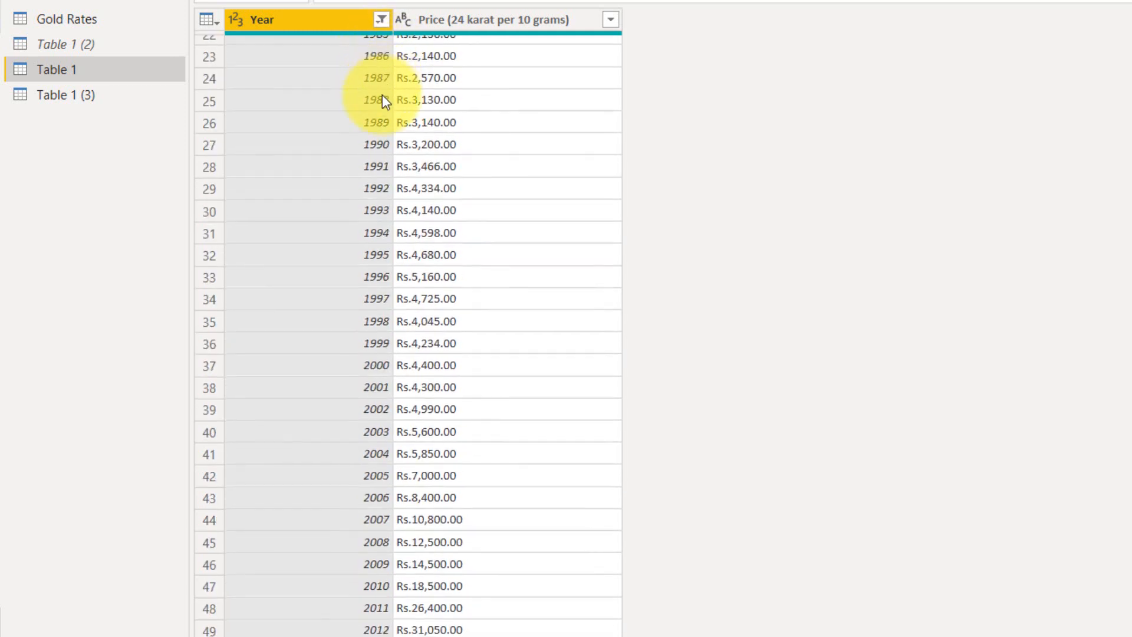
scroll(356, 279, "up", 2)
scroll(364, 354, "down", 2)
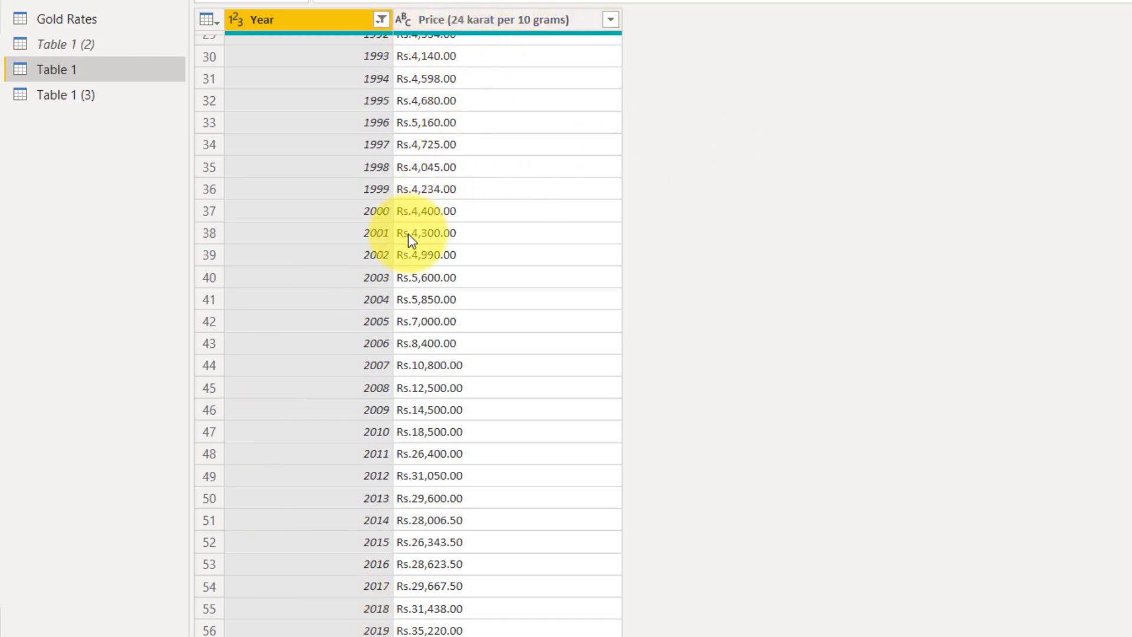
- Replace "Rs." with an empty value in the Price (24 karat per 10 grams) column
right_click(454, 21)
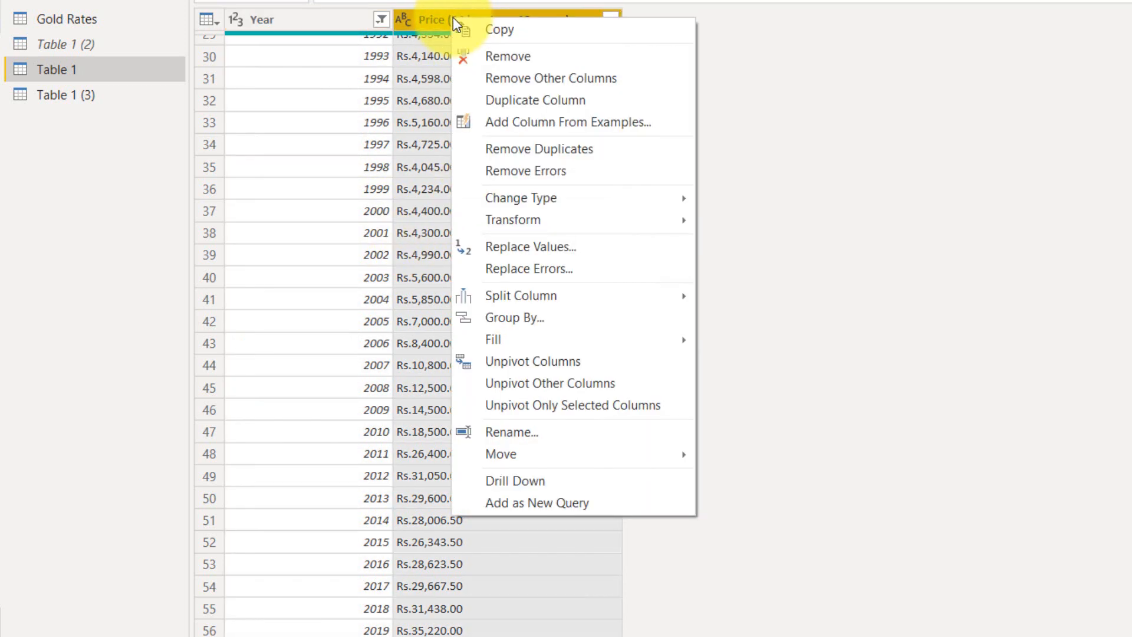
left_click(609, 246)
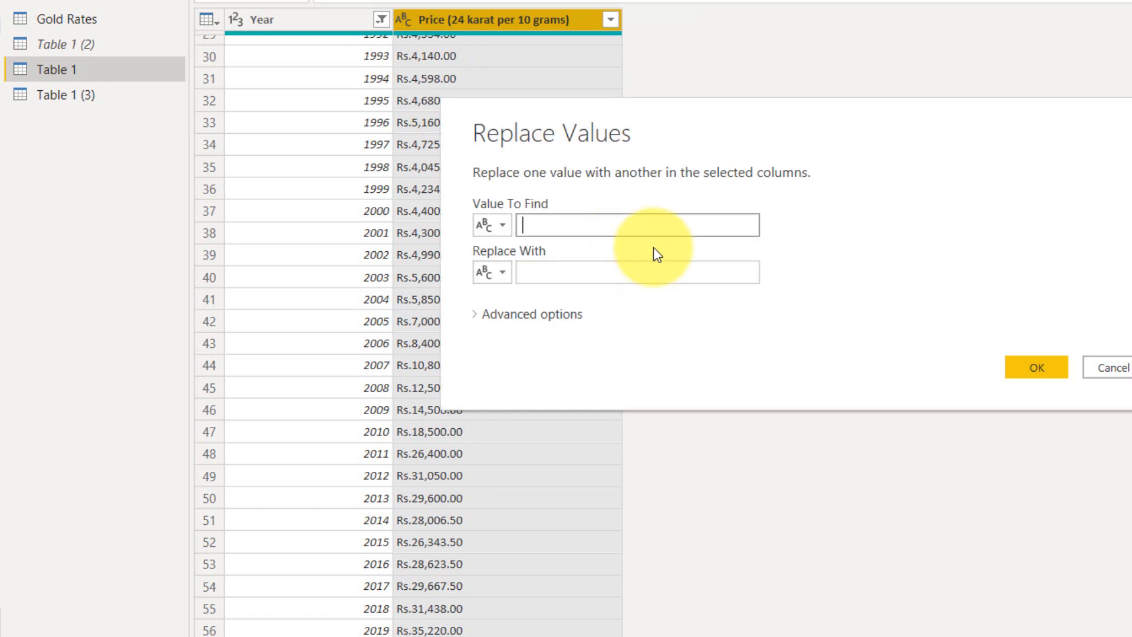
type("Rs.")
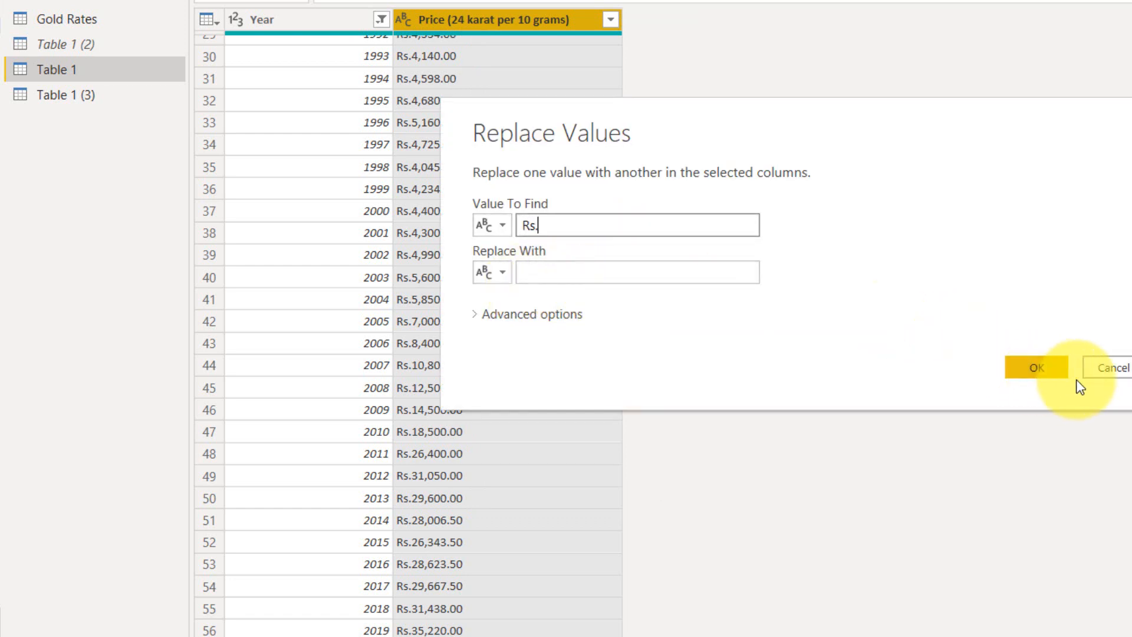
left_click(1035, 361)
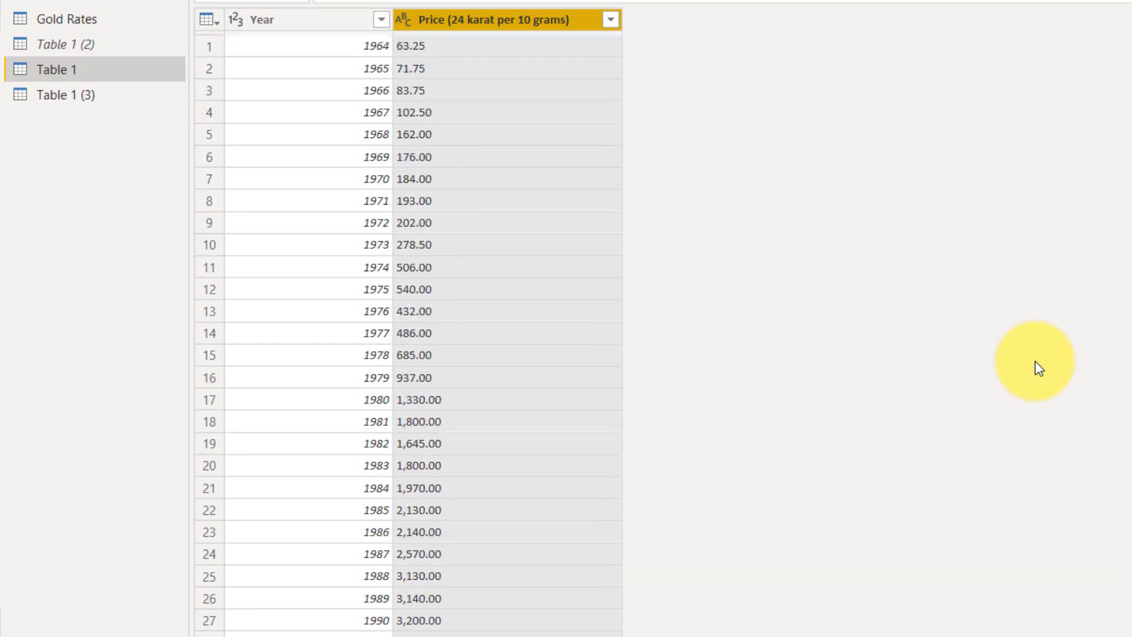
- Change the price column's data type to Decimal Number and check the converted values
left_click(403, 20)
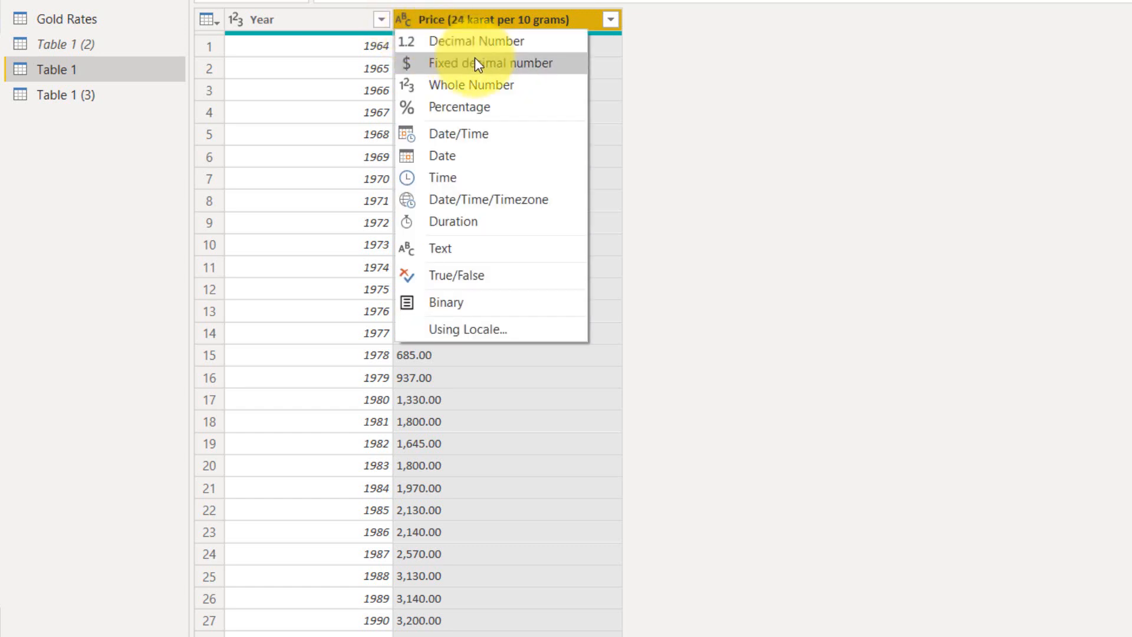
left_click(517, 42)
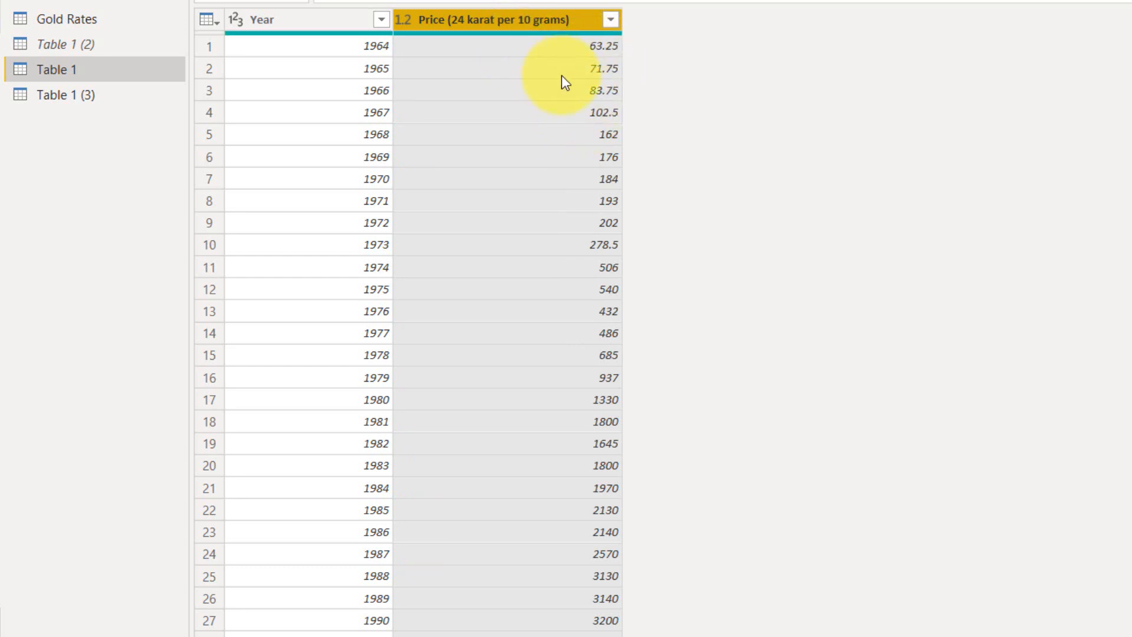
scroll(561, 82, "down", 7)
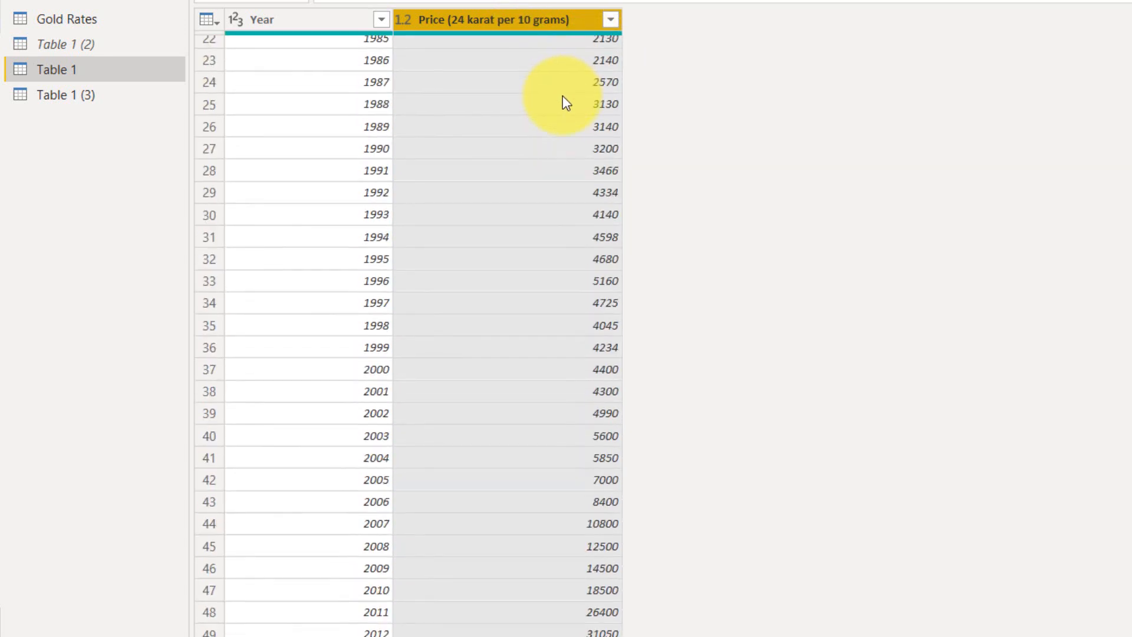
scroll(567, 102, "up", 7)
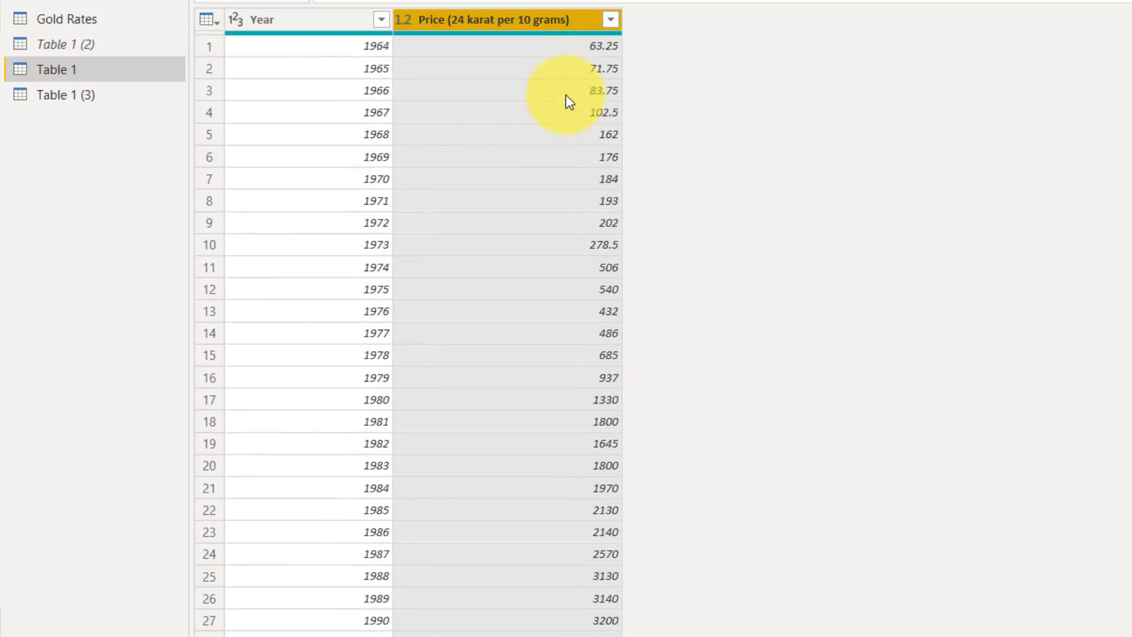
- Disable loading of the Table 1 (3) query into the report
right_click(50, 100)
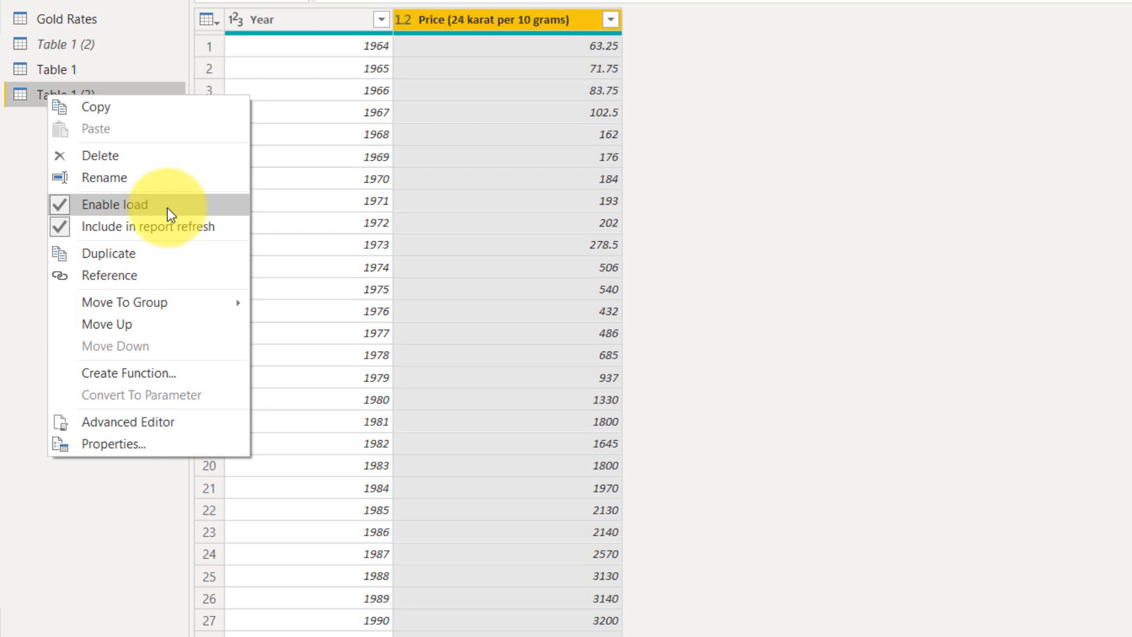
left_click(84, 206)
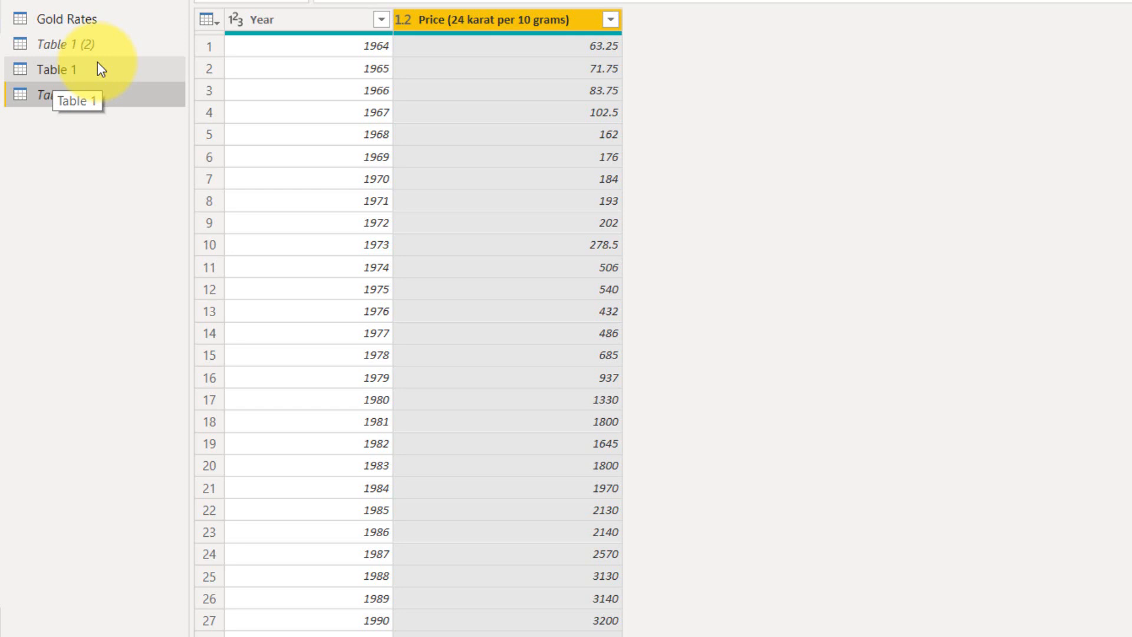
- Rename the Table 1 query to "Gold Rates 24k"
double_click(74, 72)
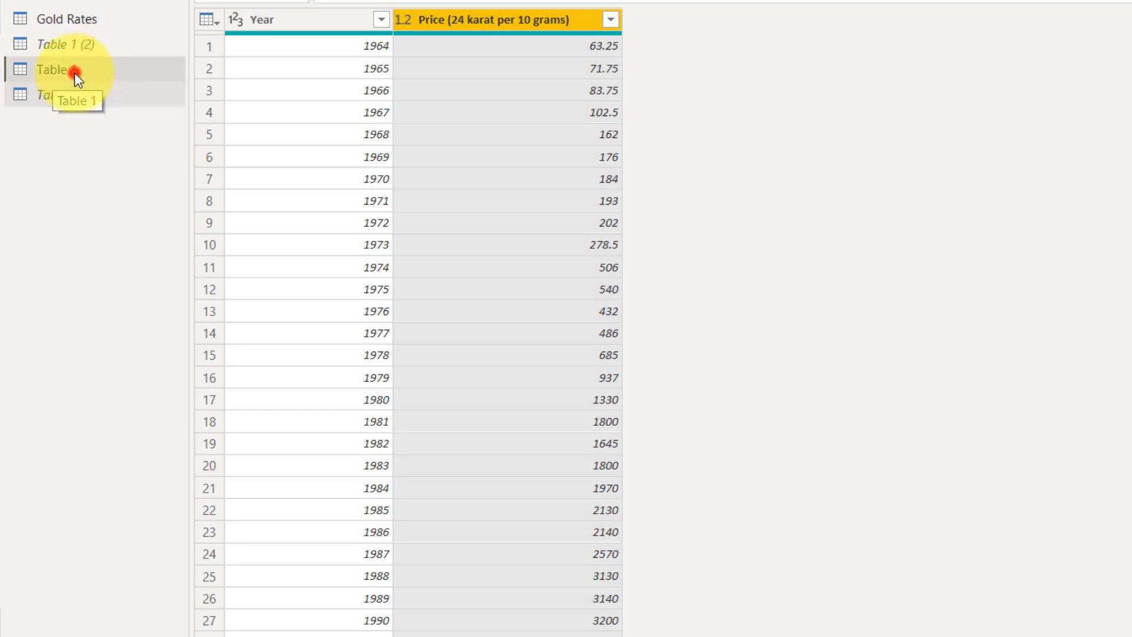
type("Gold ")
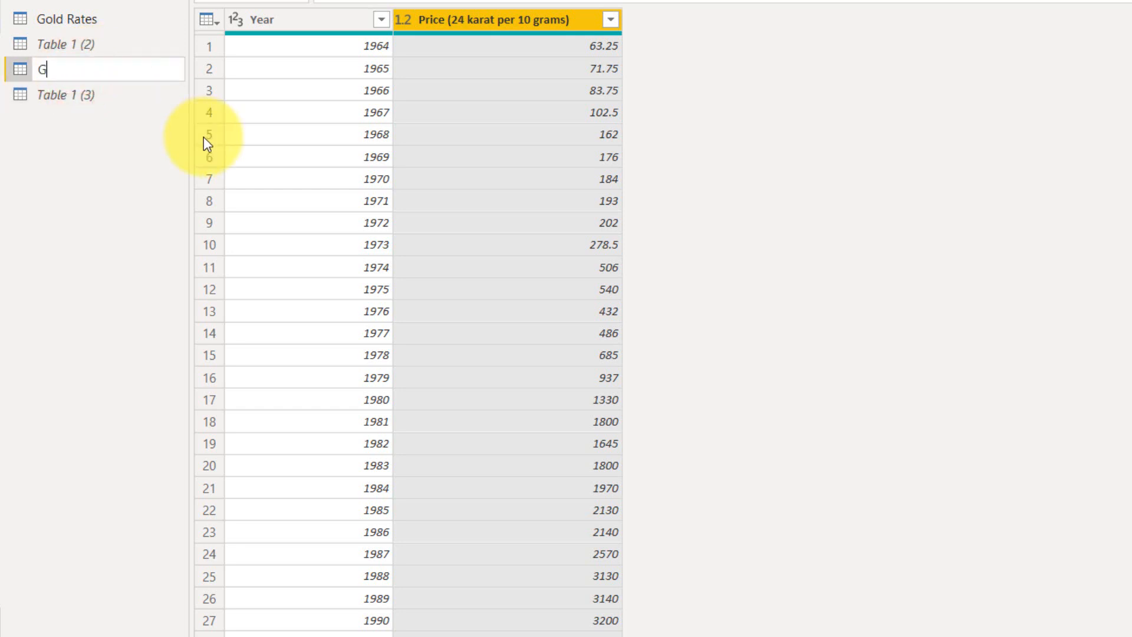
type("Rates 24k")
key("Return")
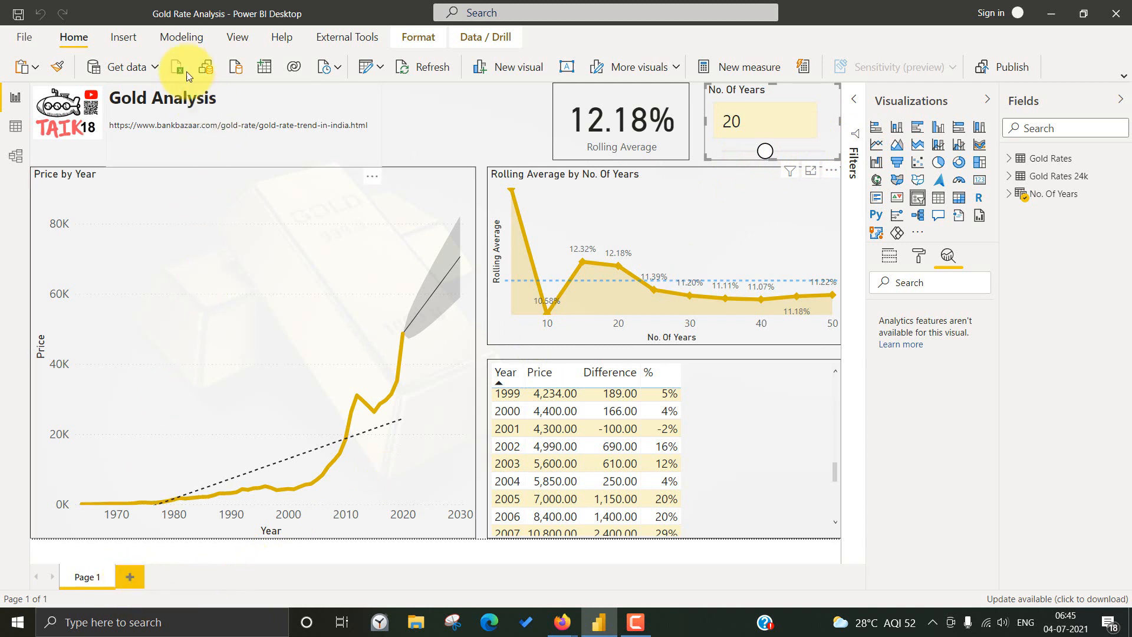
- Start a new what-if parameter named "Years" with the Whole number data type
left_click(182, 36)
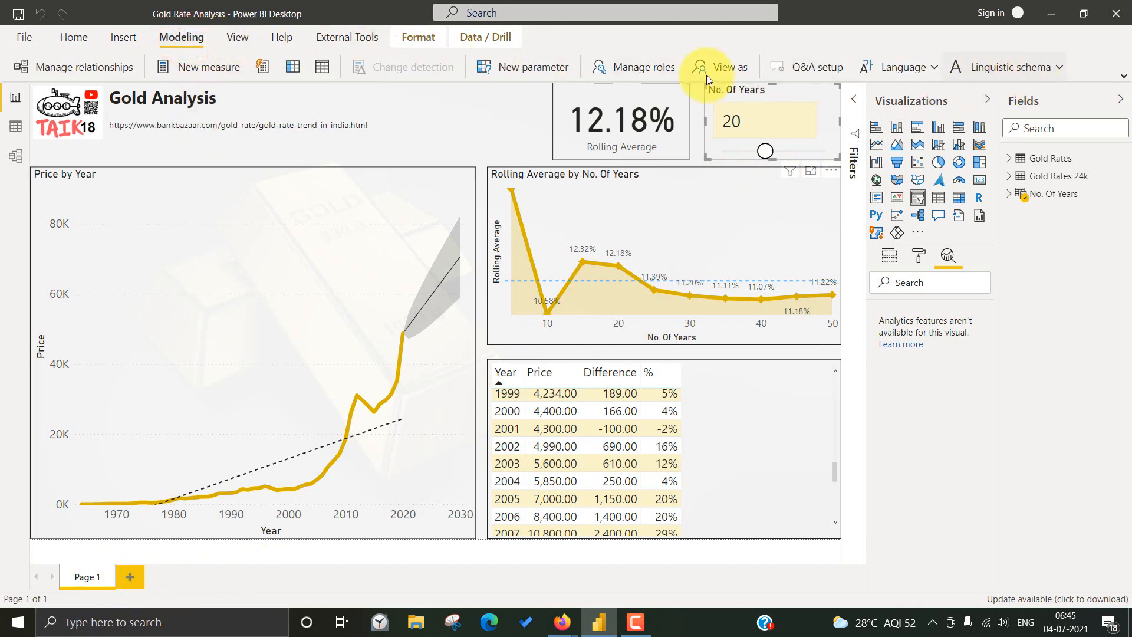
left_click(526, 68)
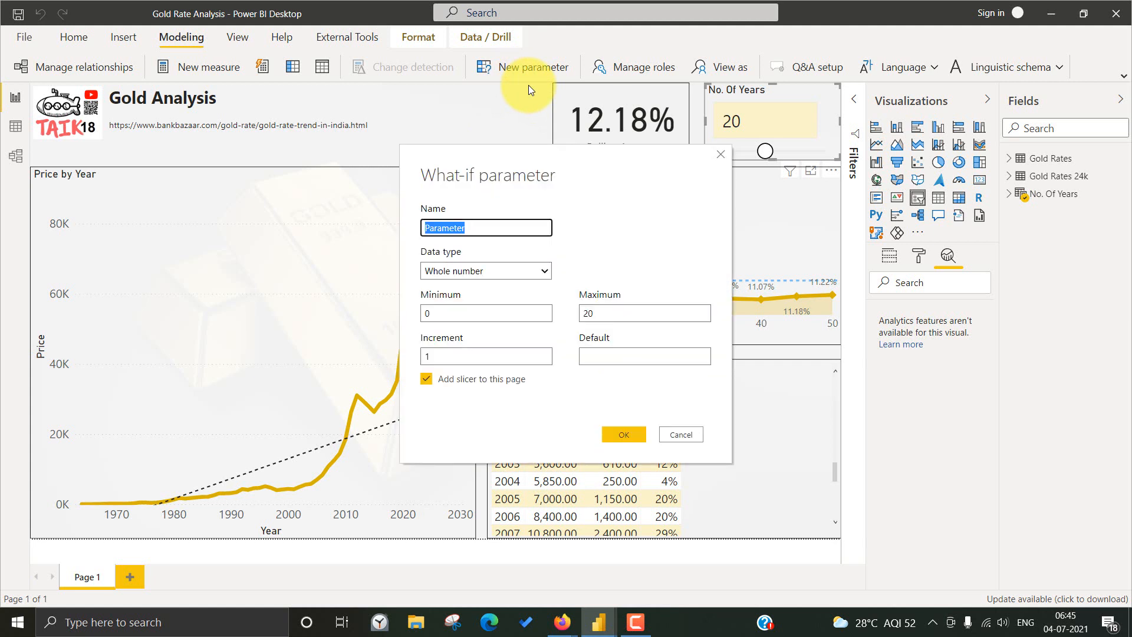
type("Years")
left_click(487, 272)
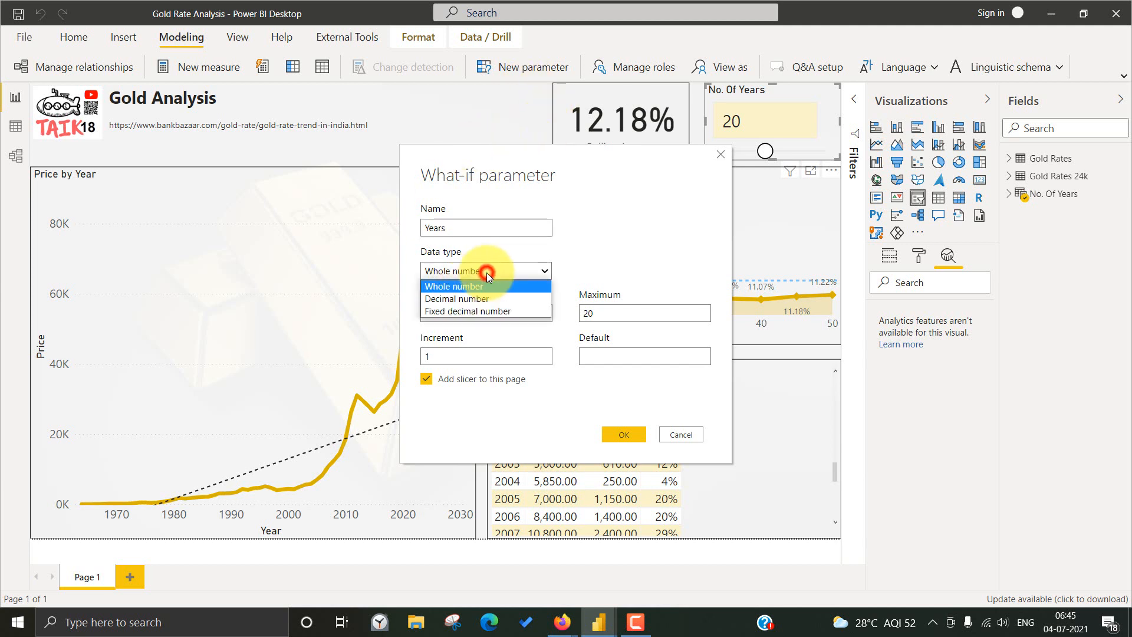
left_click(506, 284)
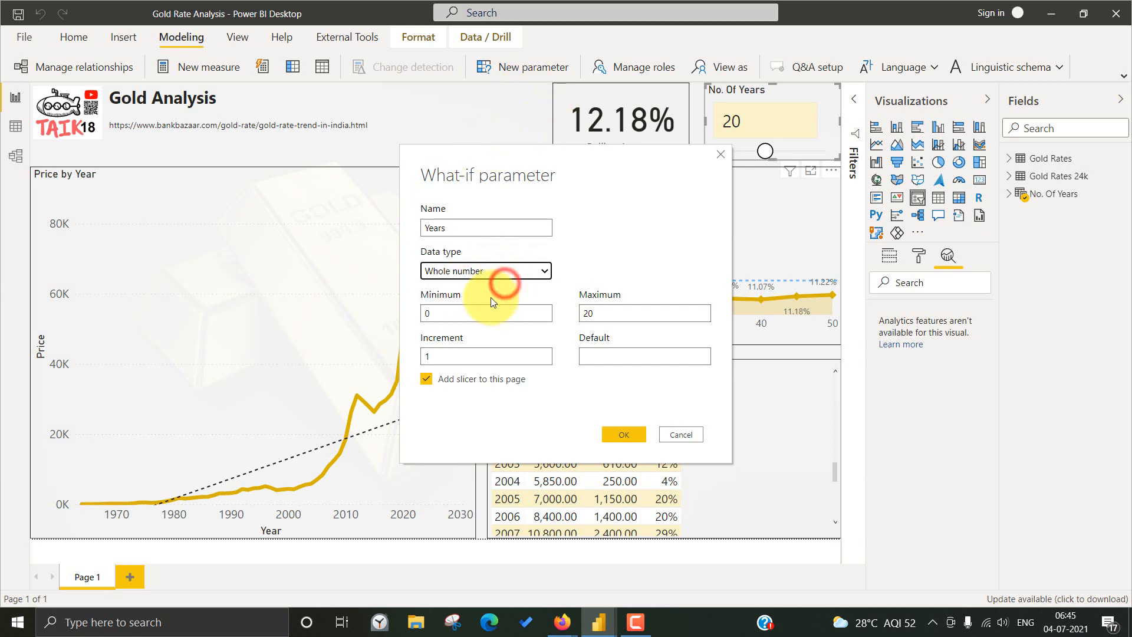
- Give the Years parameter minimum 0, maximum 50, increment 5 and default 0, and create it with a slicer on this page
left_click(431, 312)
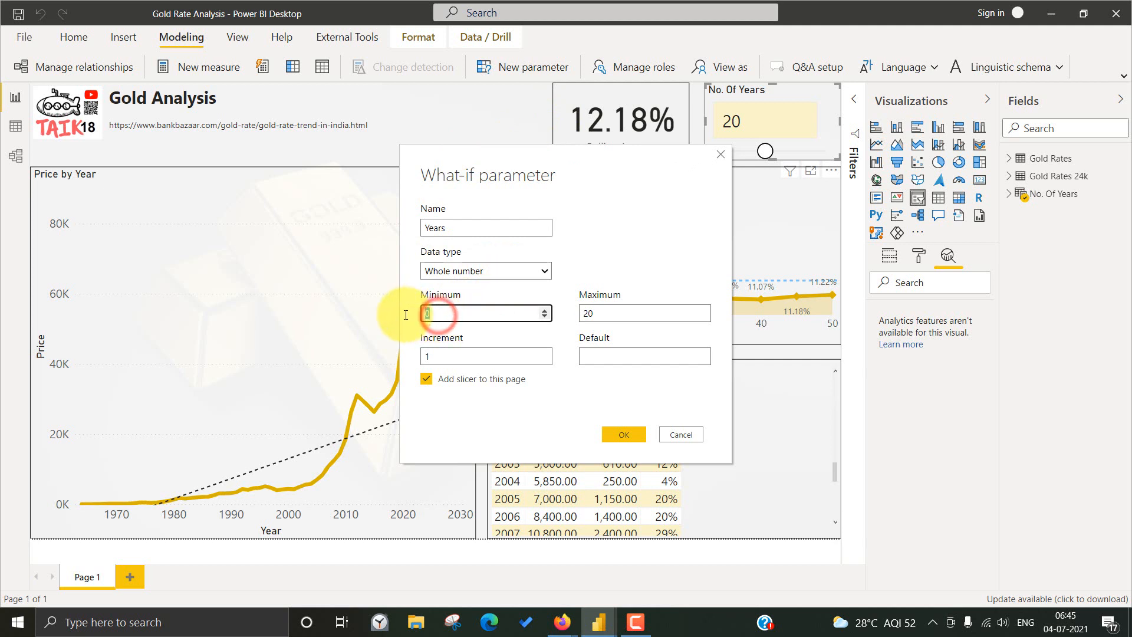
left_click(600, 313)
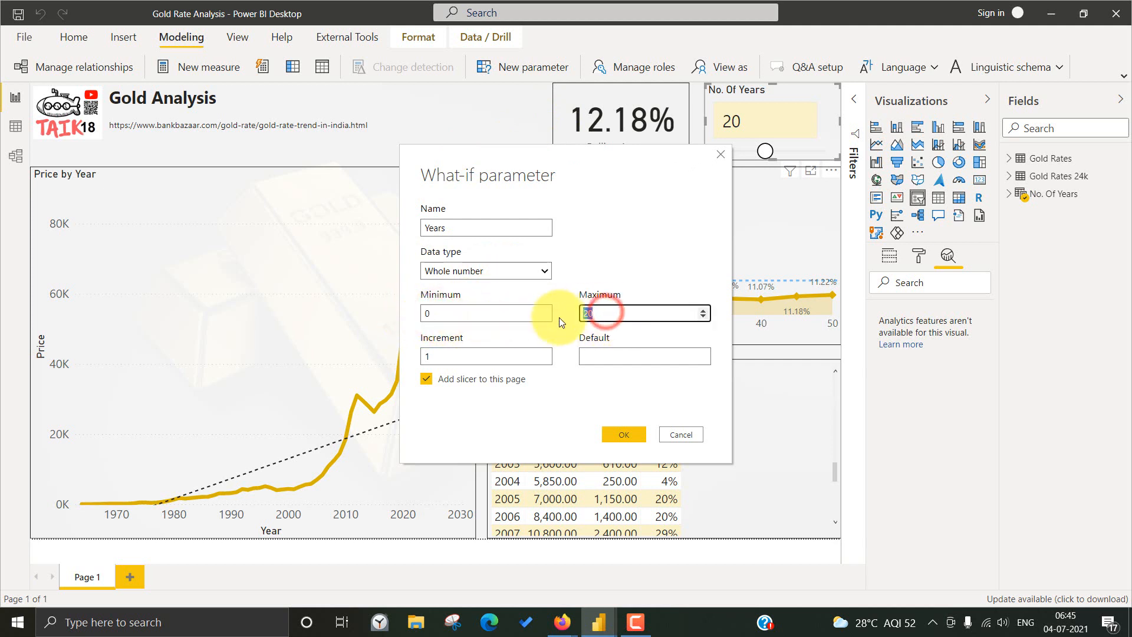
type("50")
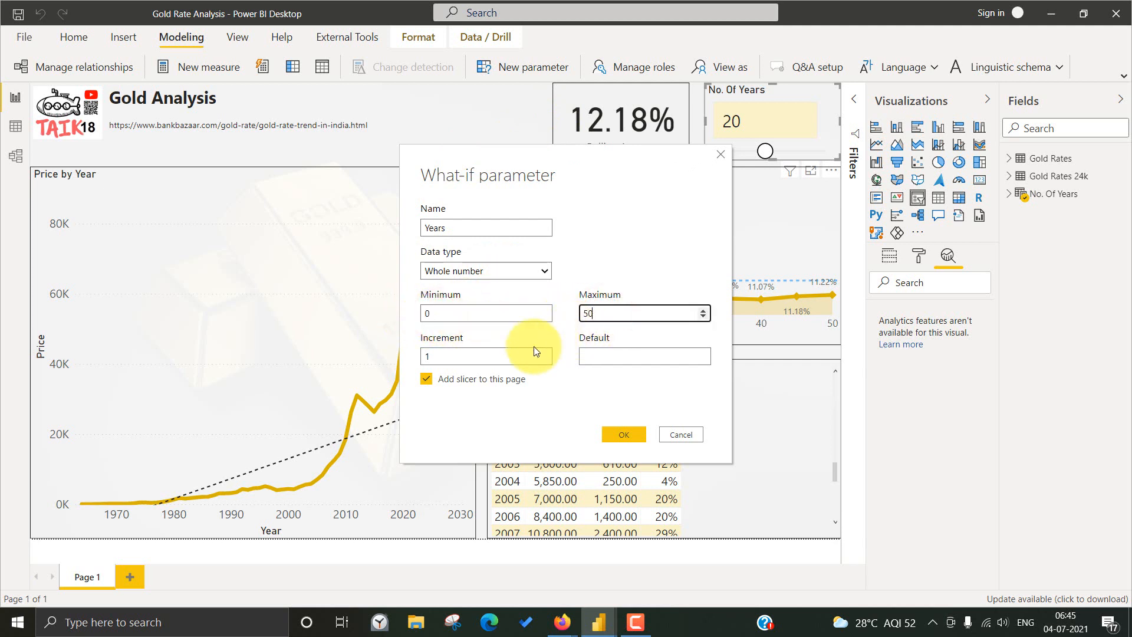
left_click(445, 355)
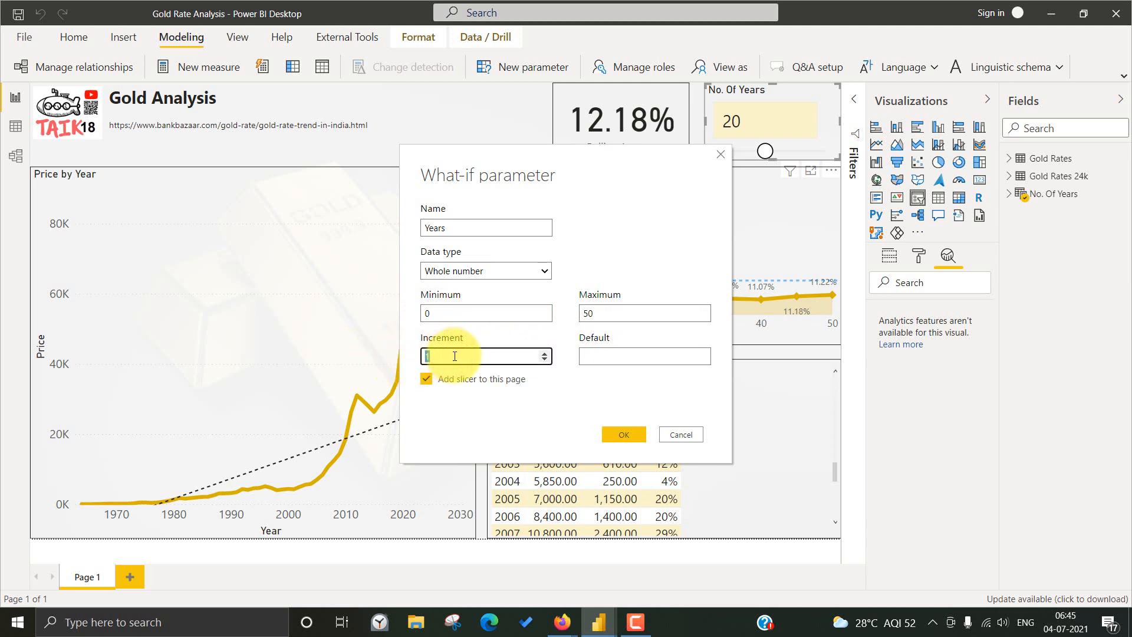
type("5")
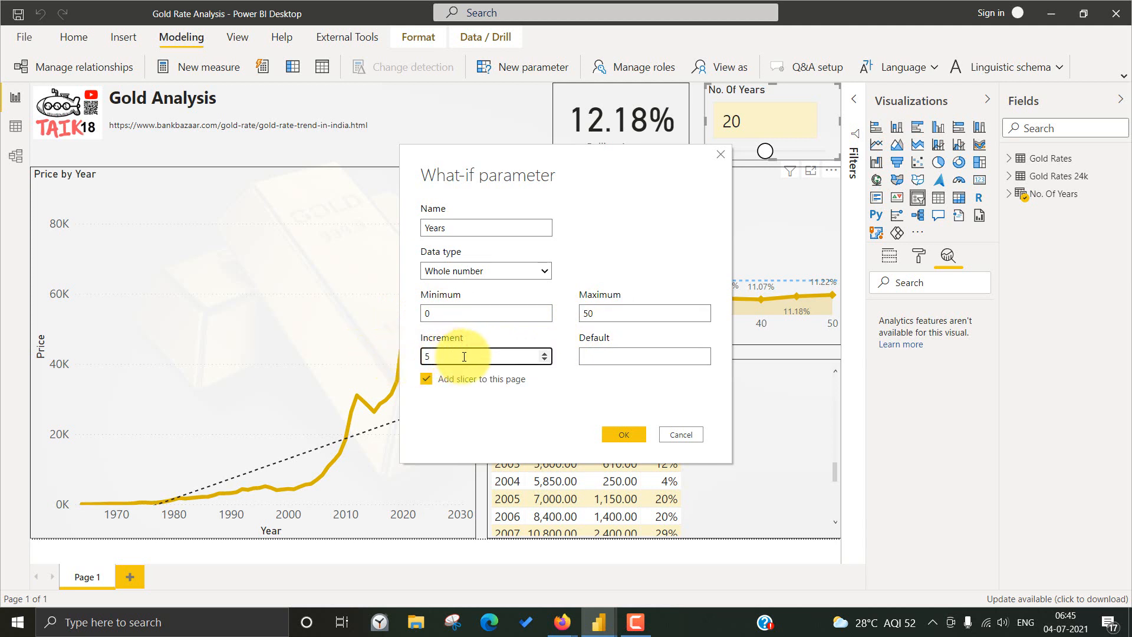
key("Tab")
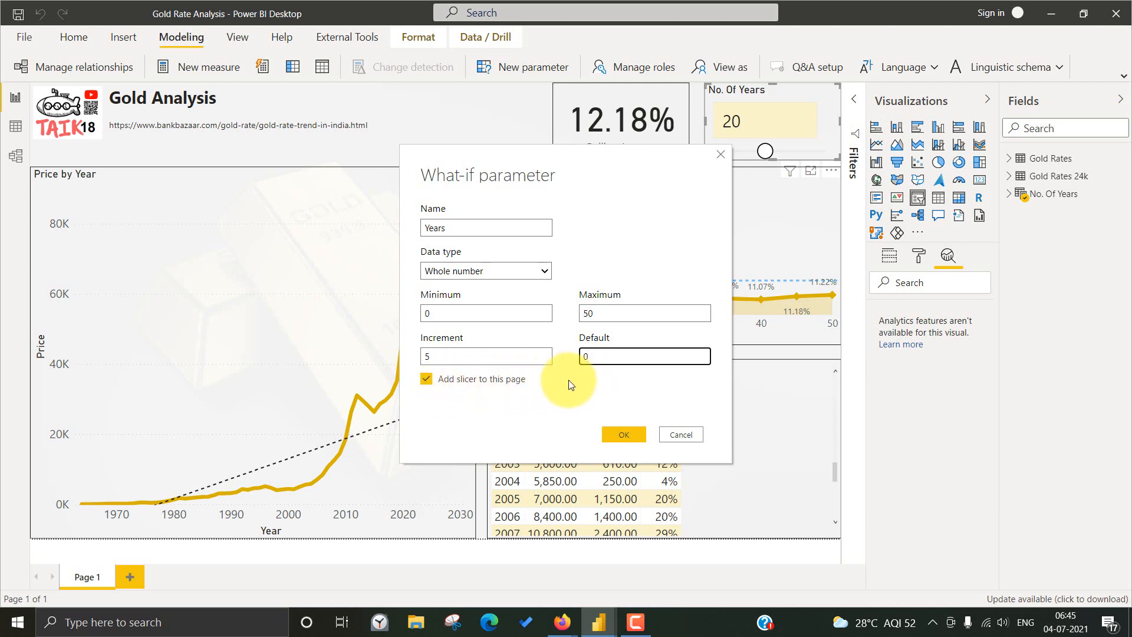
left_click(622, 436)
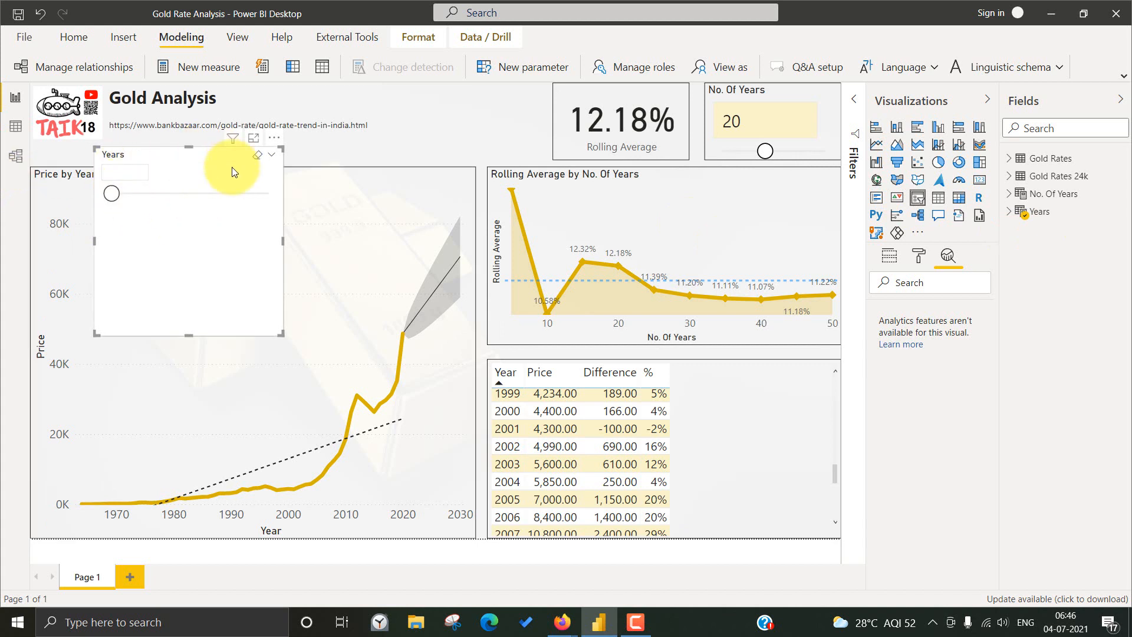
- Examine the Years table's generated column and the formula of its Years Value measure in the data view
left_click(1010, 212)
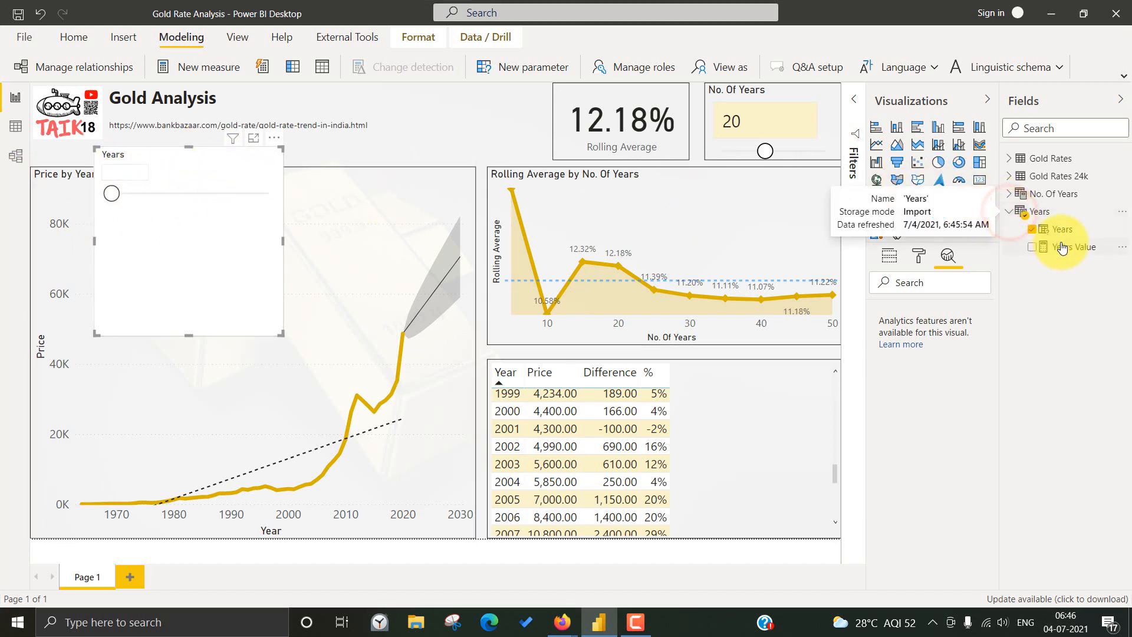
left_click(1059, 231)
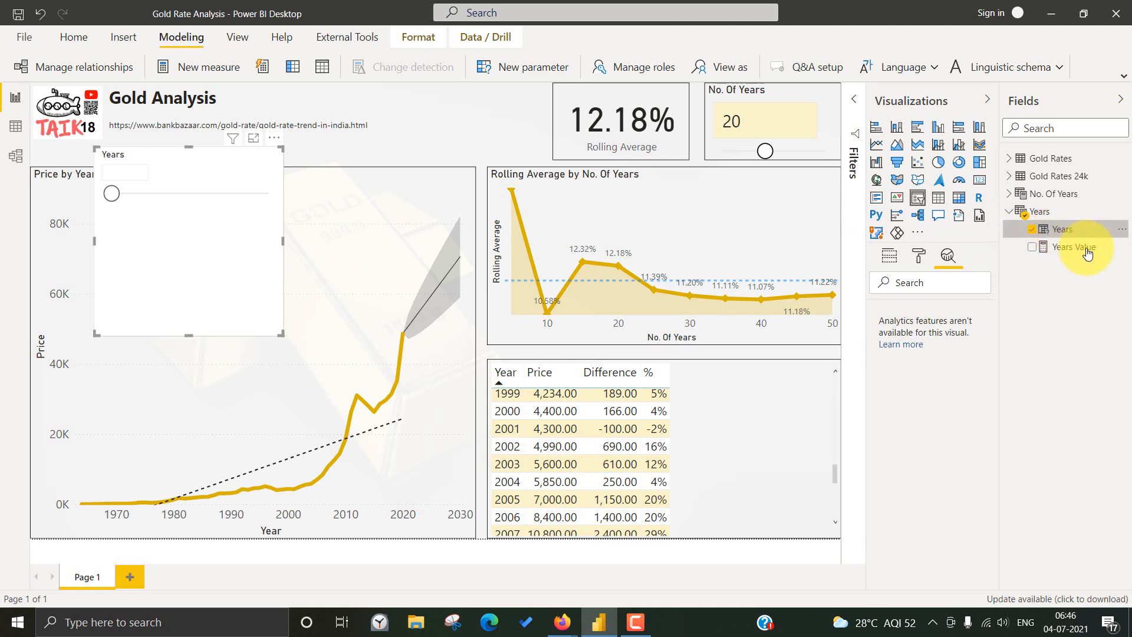
left_click(16, 125)
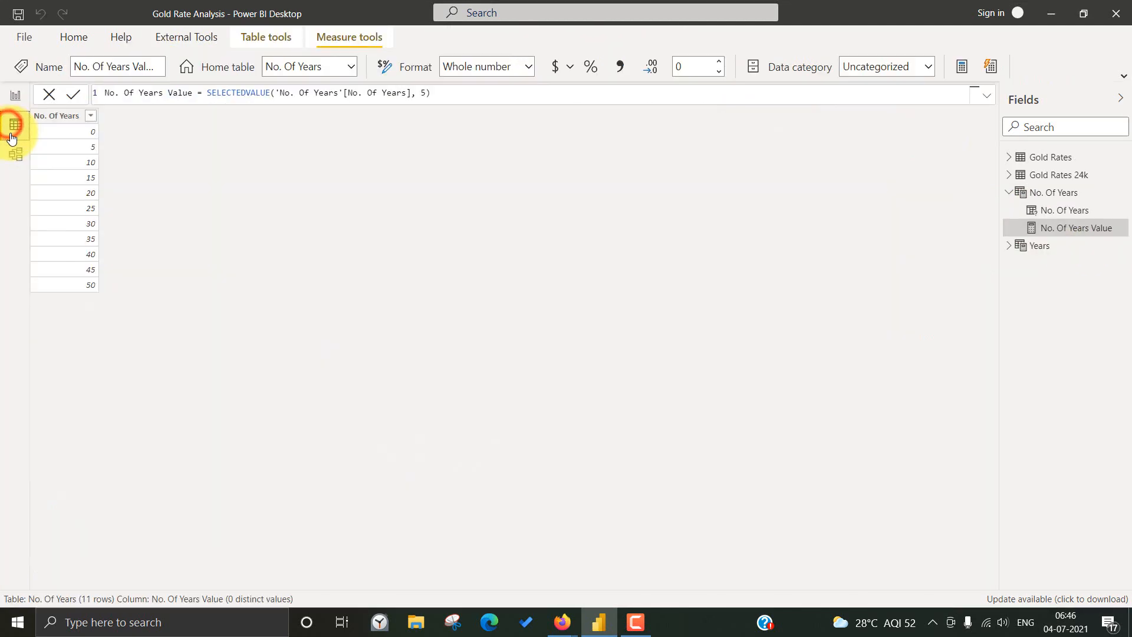
left_click(1001, 247)
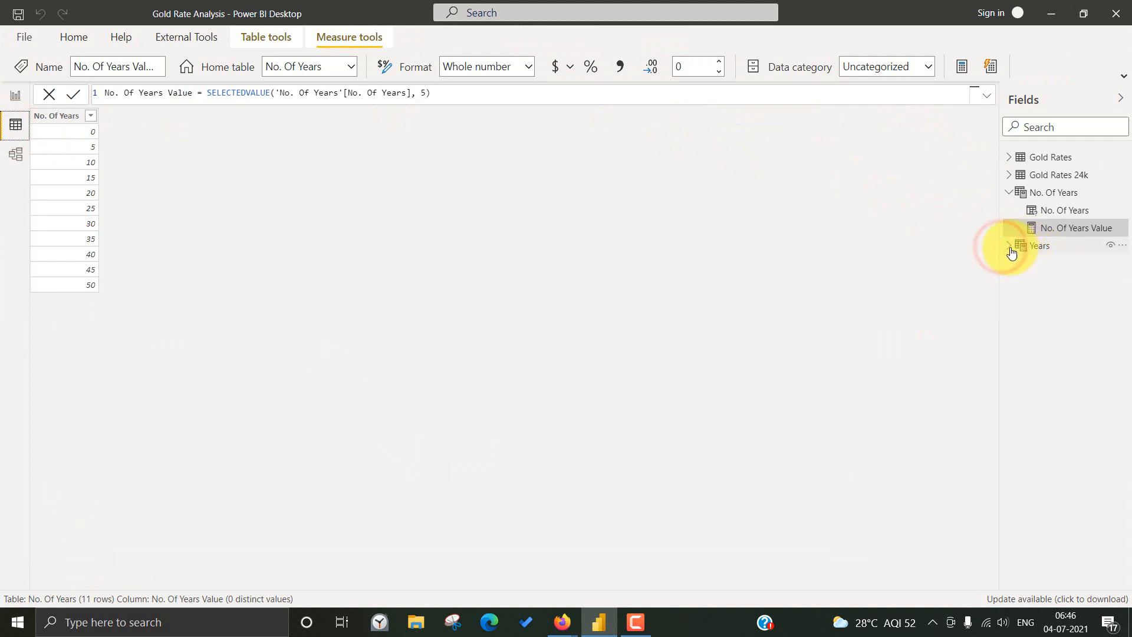
left_click(1009, 246)
left_click(1039, 266)
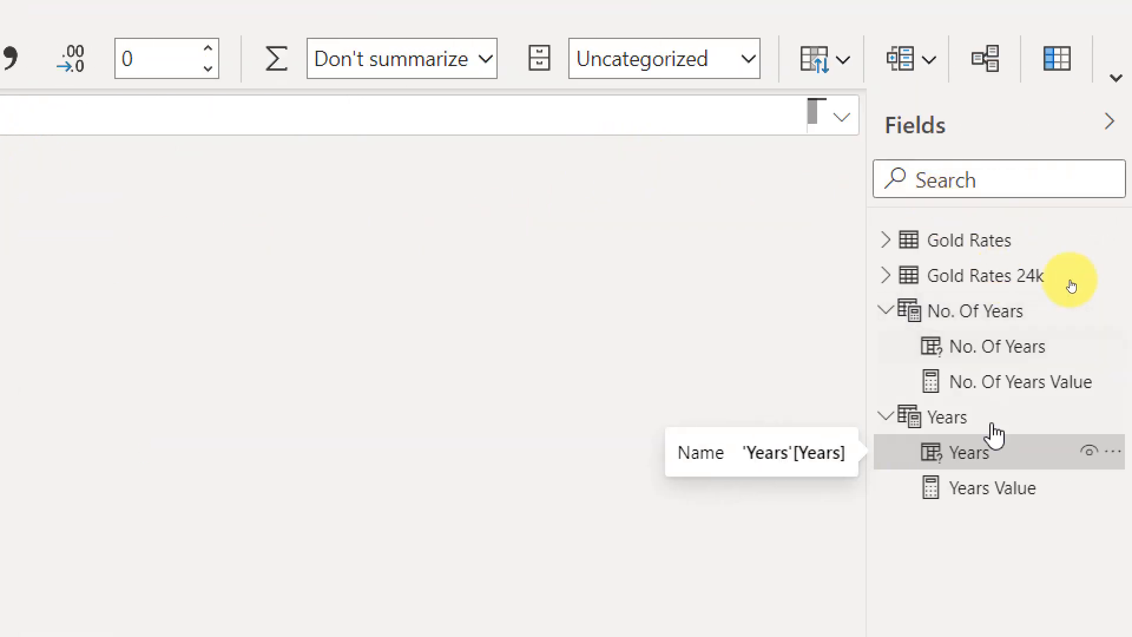
left_click(1005, 495, "ctrl")
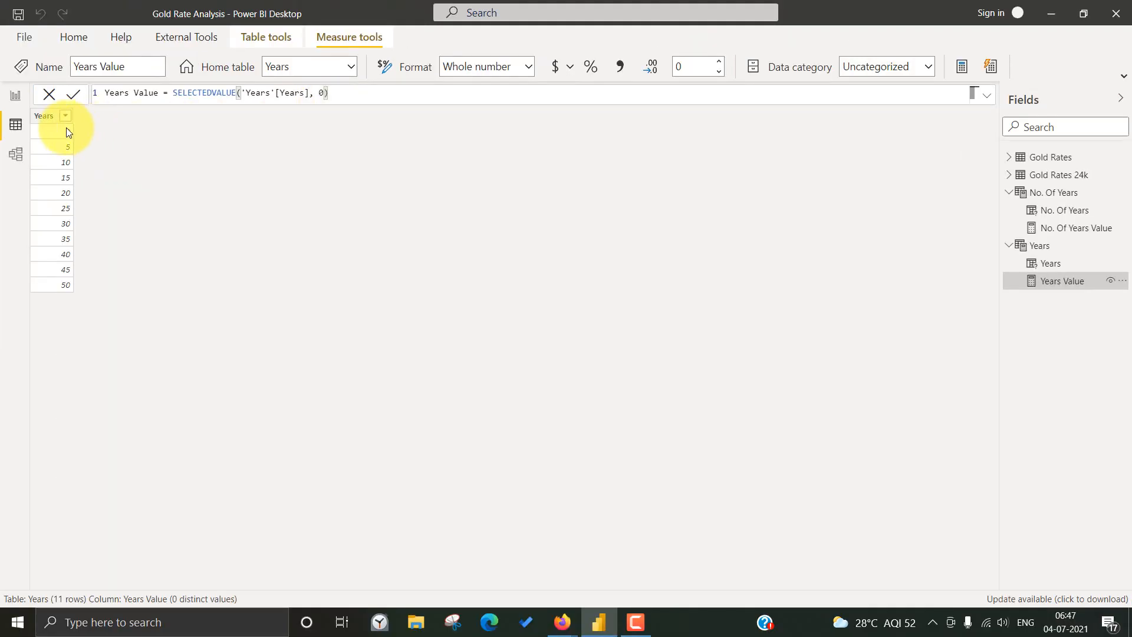
- Return to the report page and delete the Years slicer
left_click(15, 96)
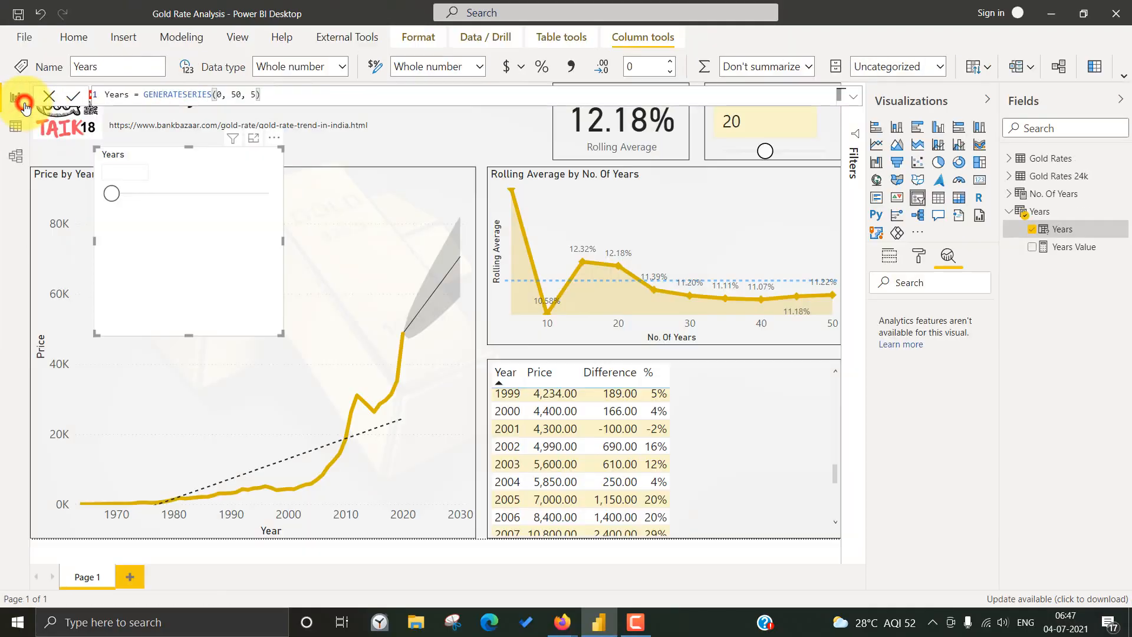
left_click(184, 161)
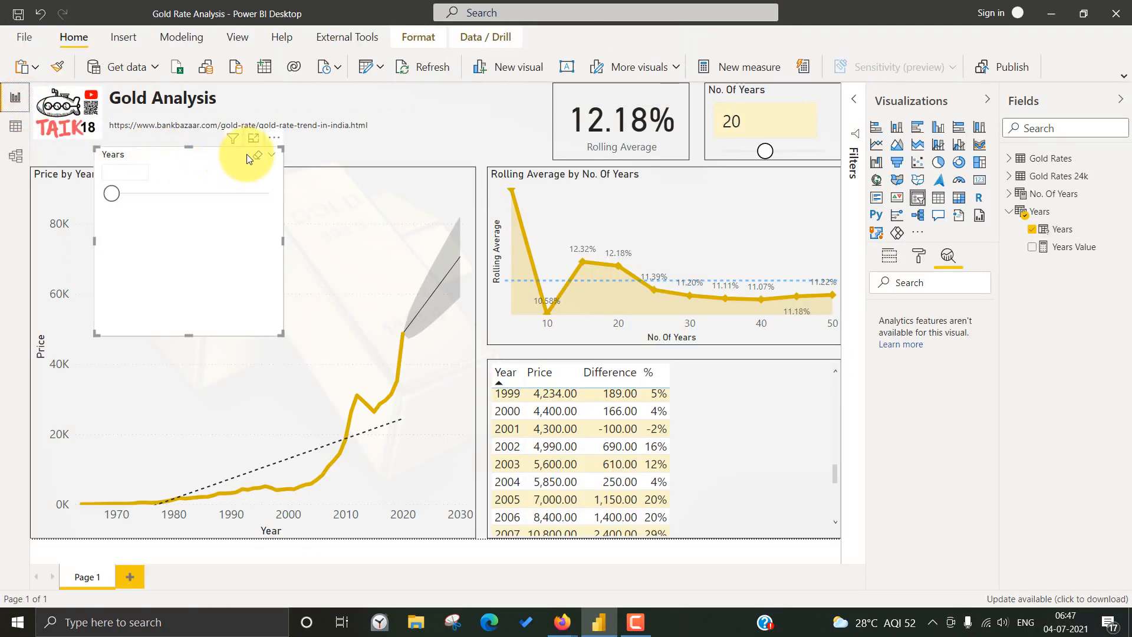
left_click(277, 144)
left_click(298, 186)
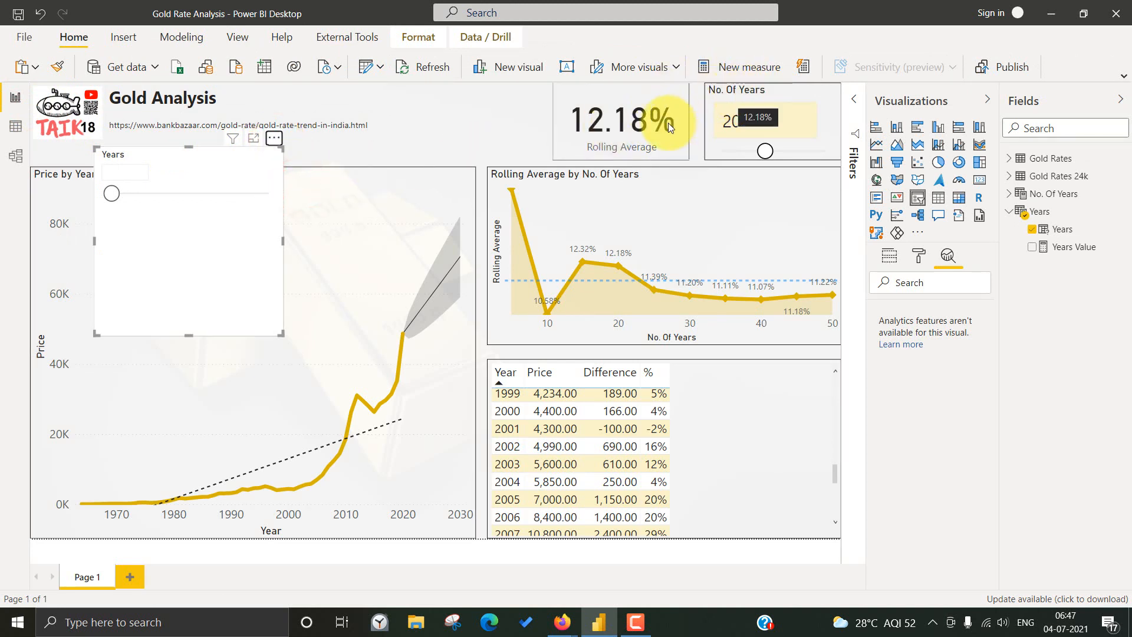
key("Delete")
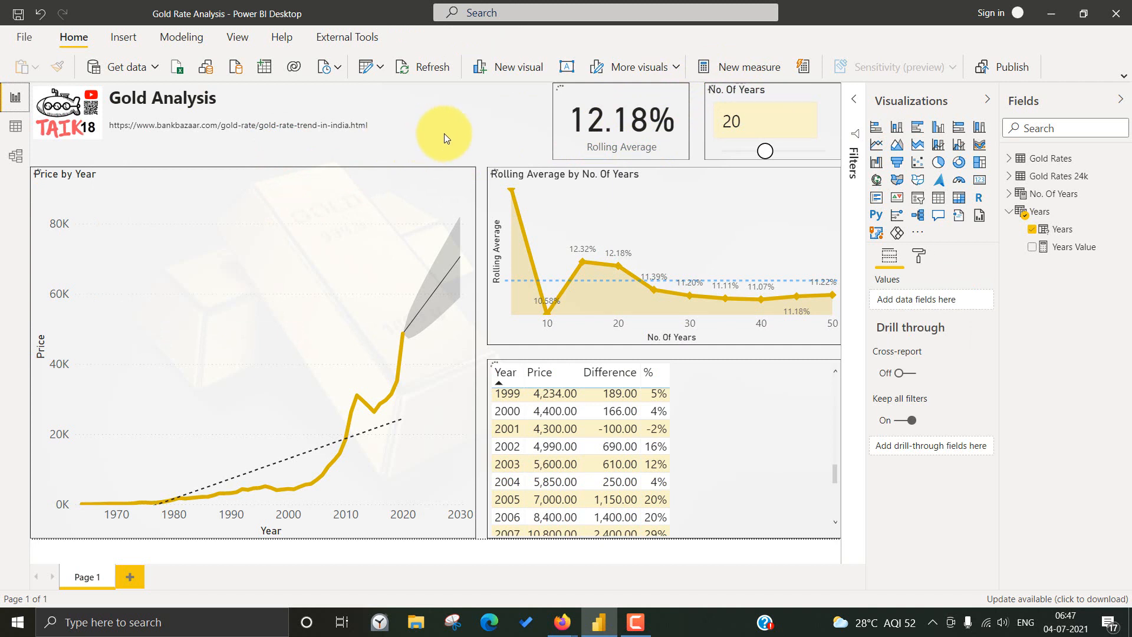
- Examine the report page's background format settings, including its image, transparency and image fit
left_click(482, 118)
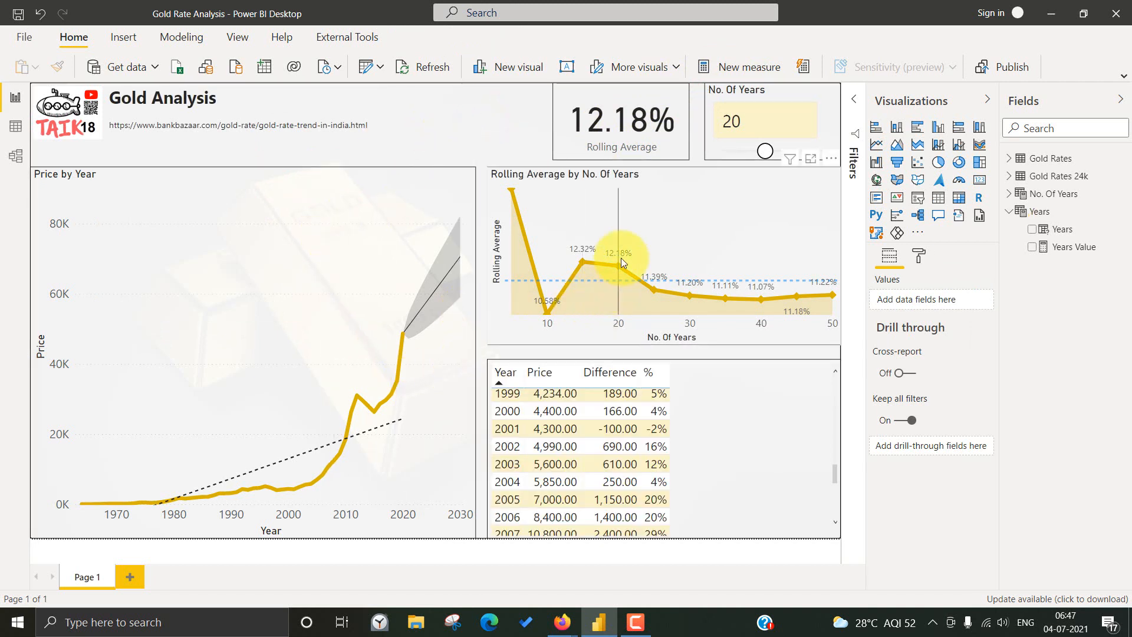
left_click(919, 257)
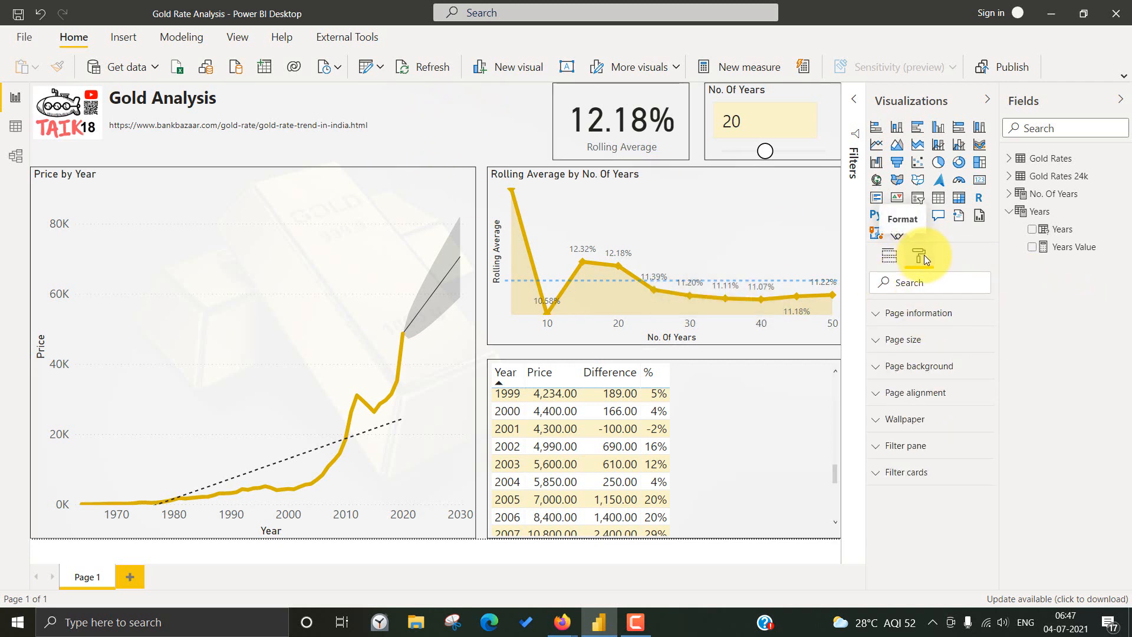
left_click(923, 368)
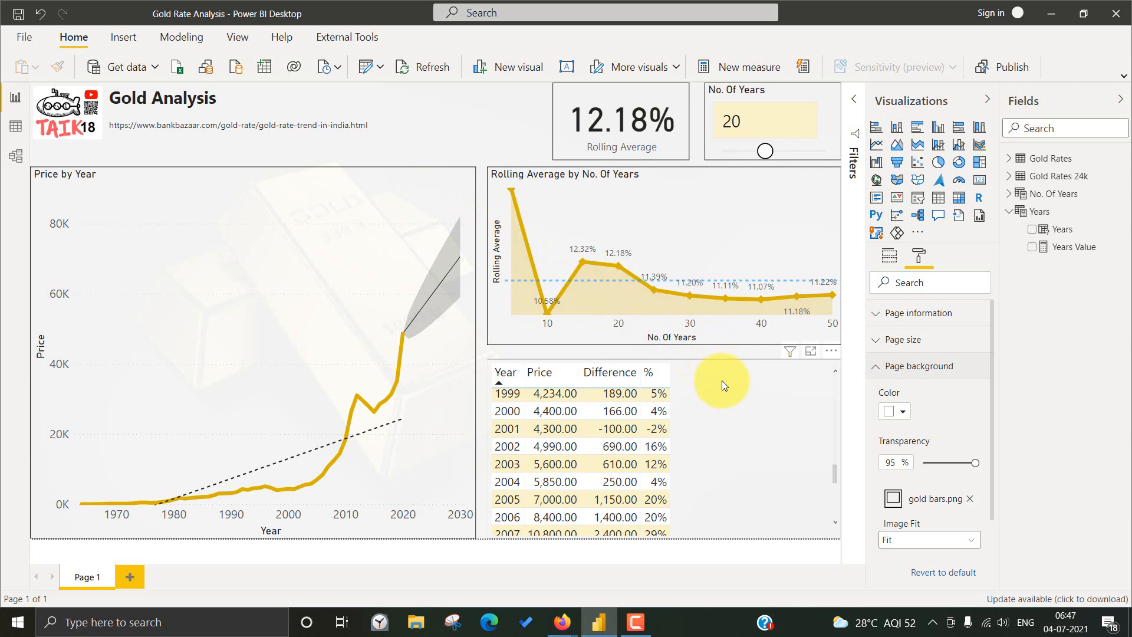
- Examine the formula of the Gold Rates table's Difference measure, enlarging its text and highlighting the [Date] reference
left_click(755, 384)
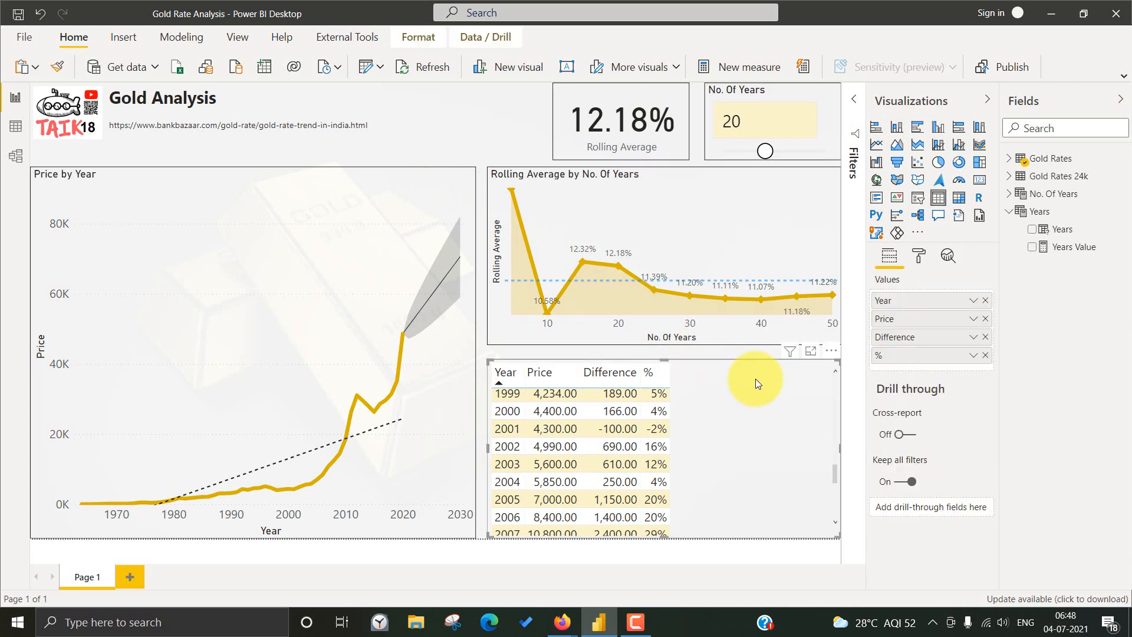
left_click(1011, 158)
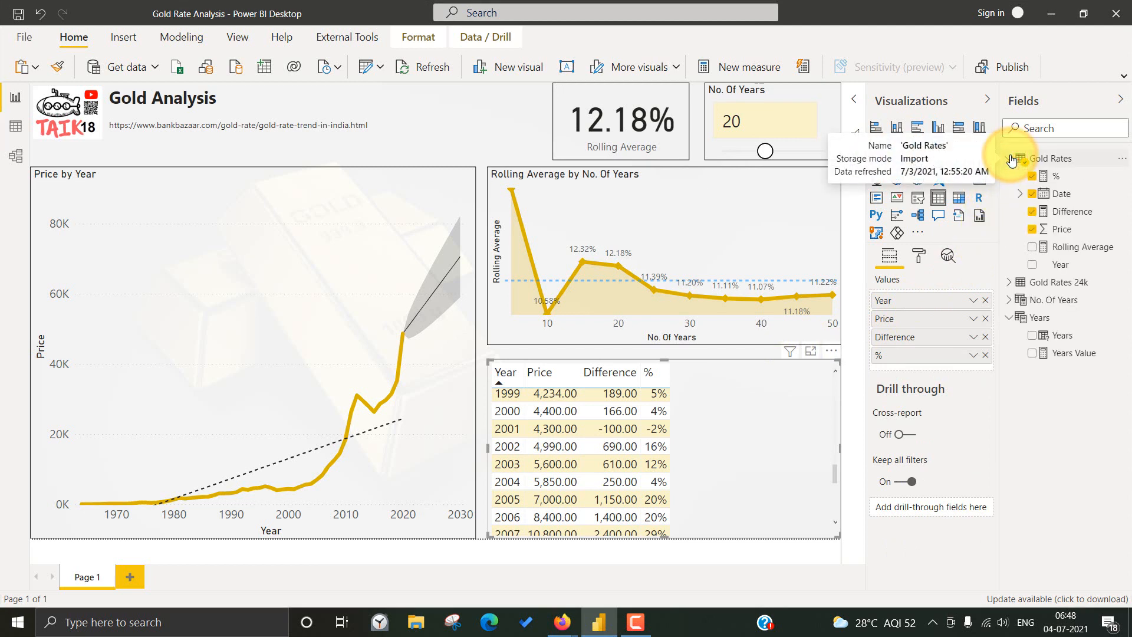
left_click(1078, 216)
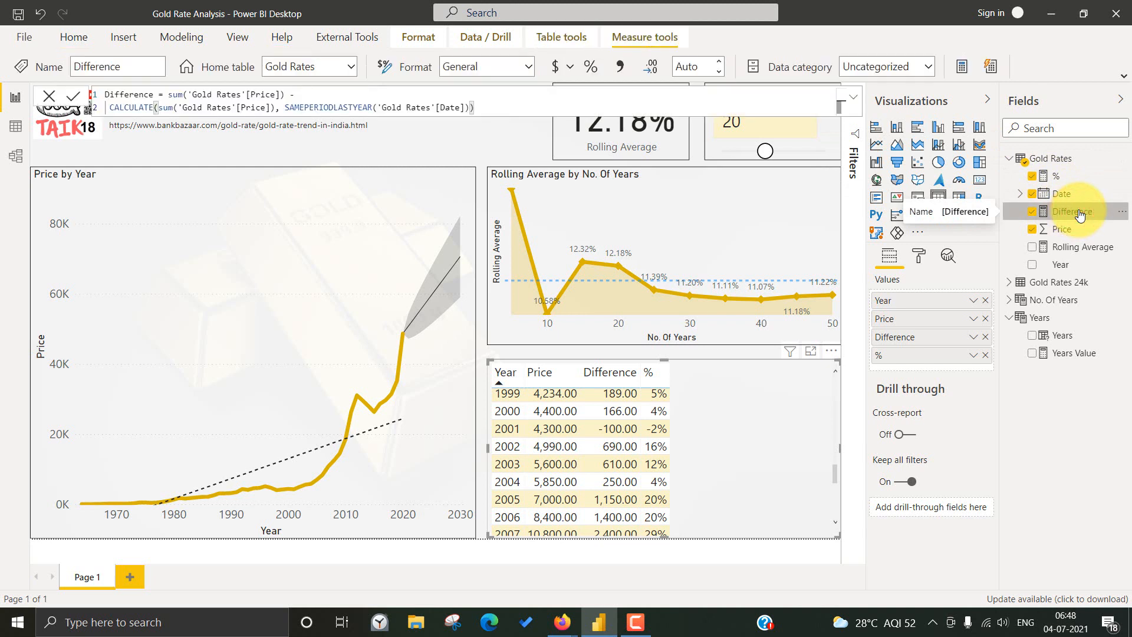
scroll(455, 99, "up", 2)
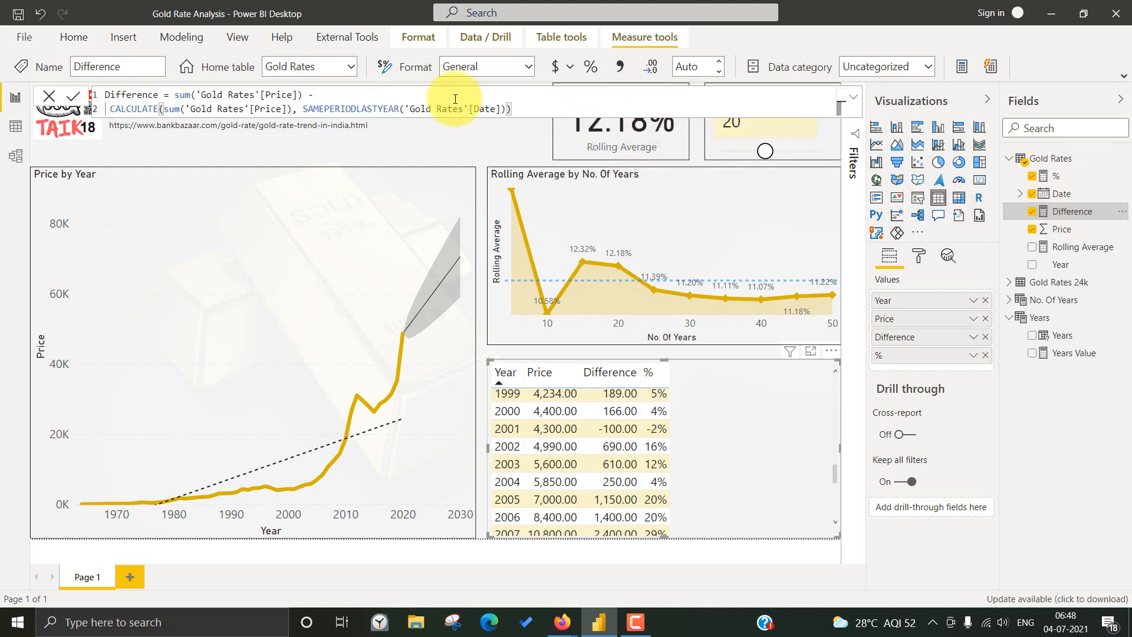
scroll(455, 99, "up", 2)
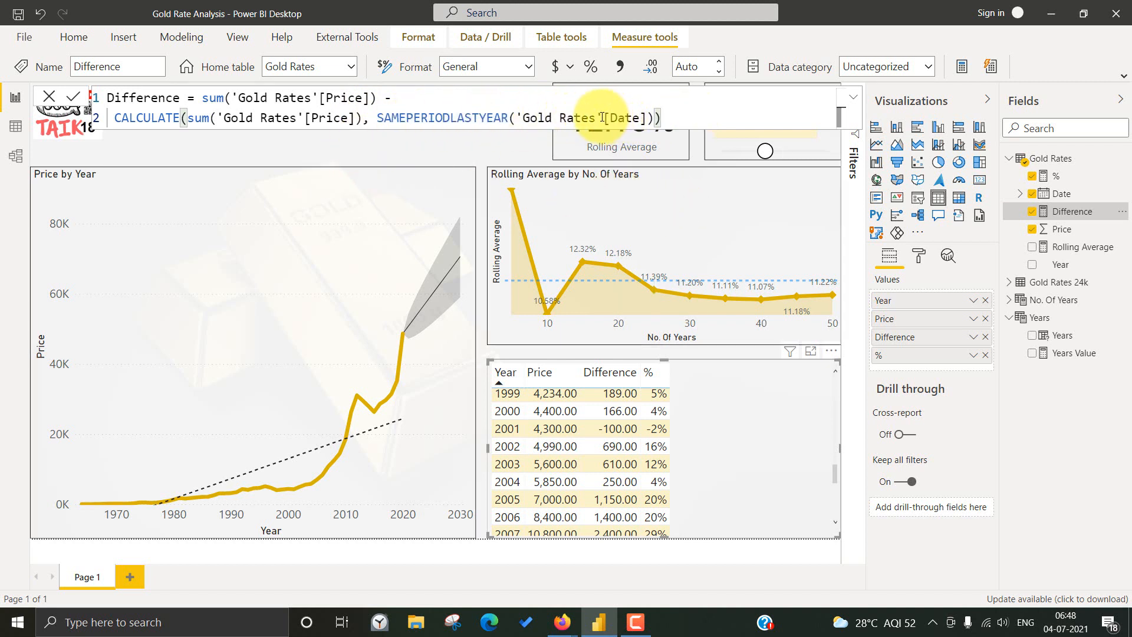
left_click_drag(602, 118, 651, 118)
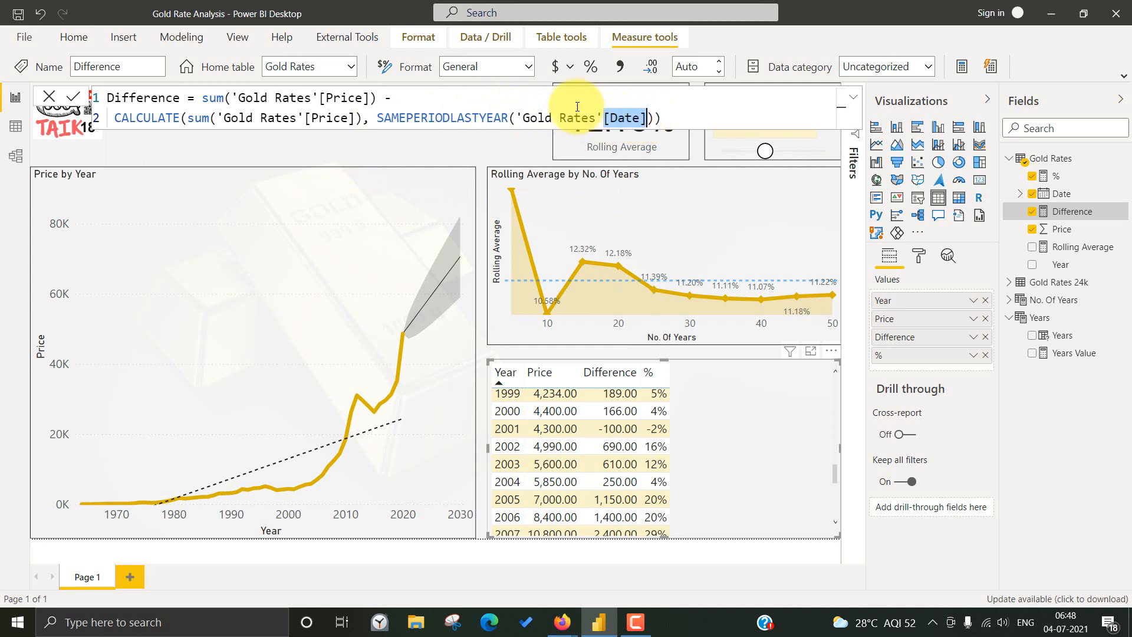
- Open the Gold Rates 24k query in the Power Query Editor and start a column from examples based only on the Year column
left_click(77, 39)
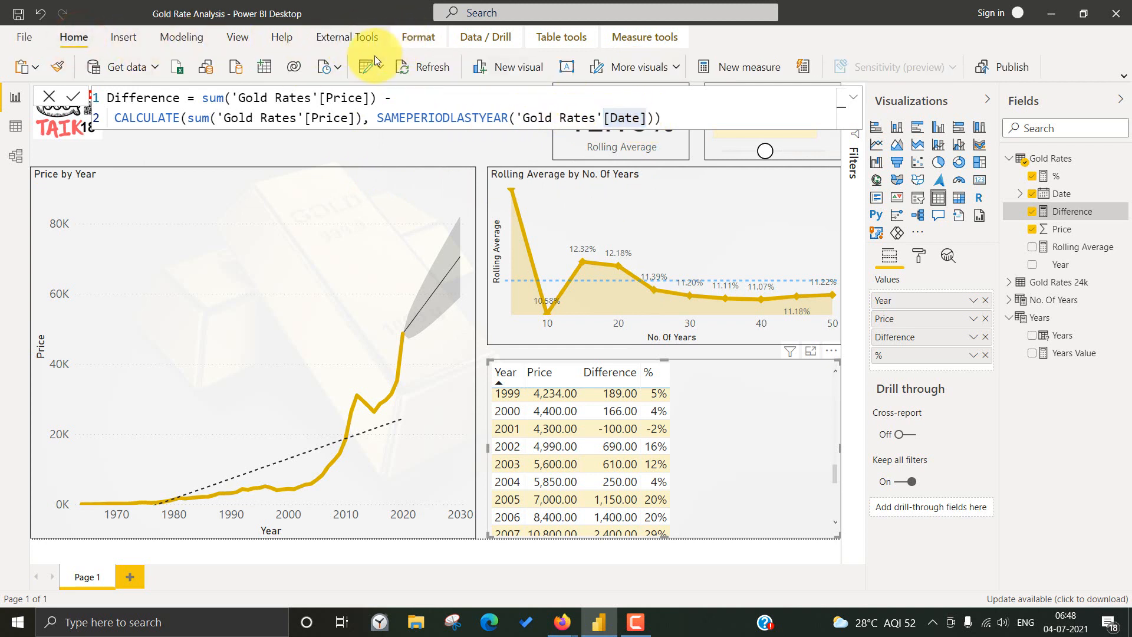
left_click(367, 64)
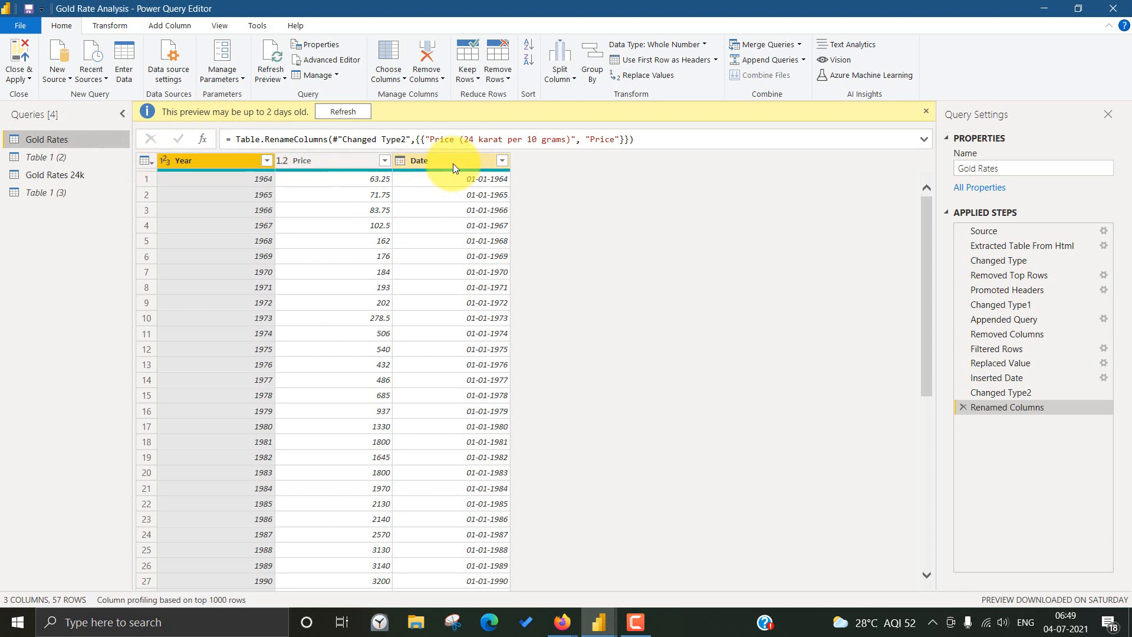
left_click(76, 174)
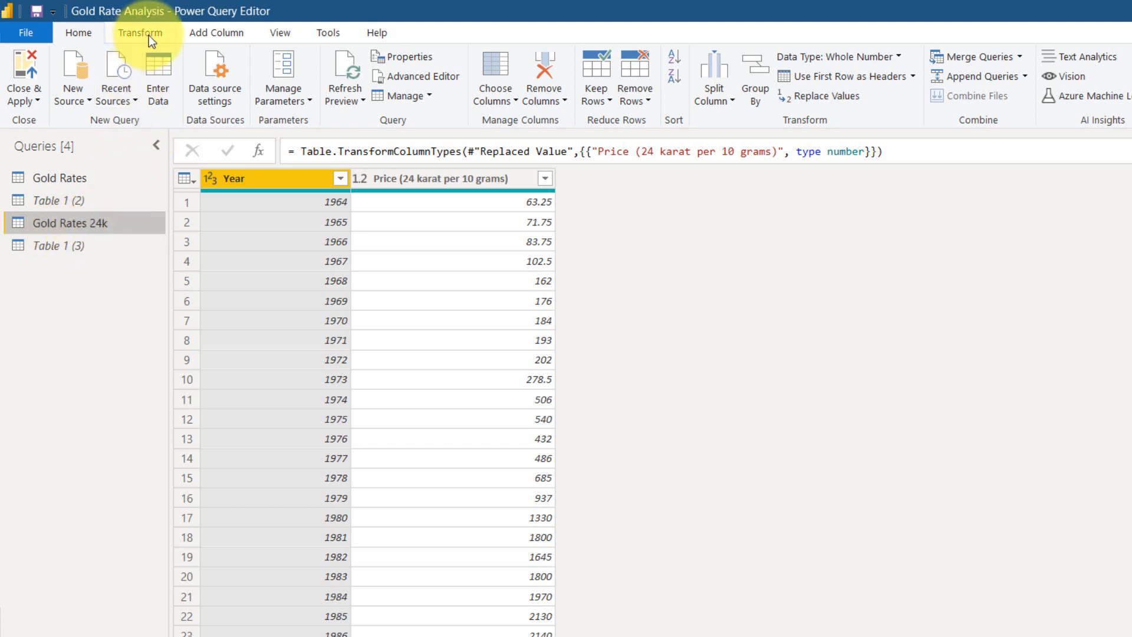
left_click(238, 33)
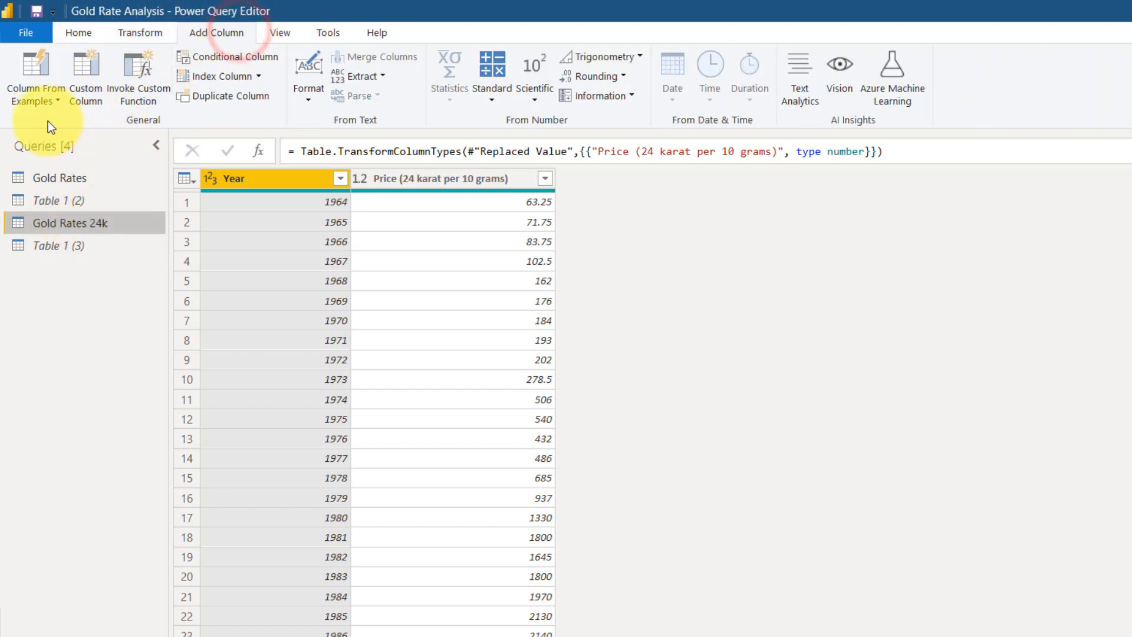
left_click(46, 64)
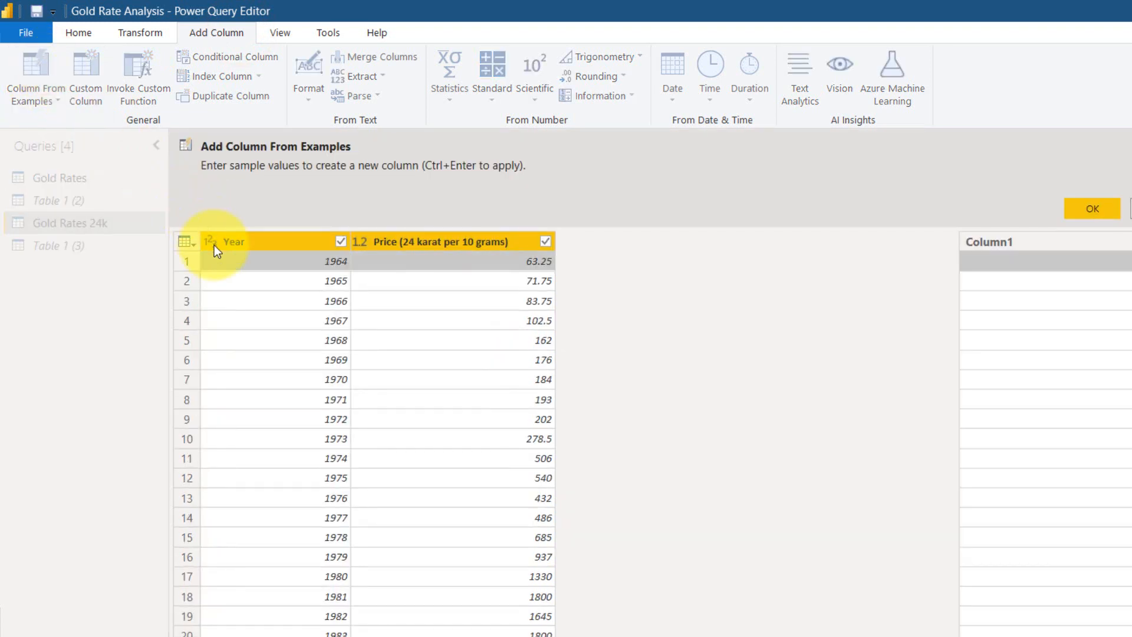
left_click(544, 241)
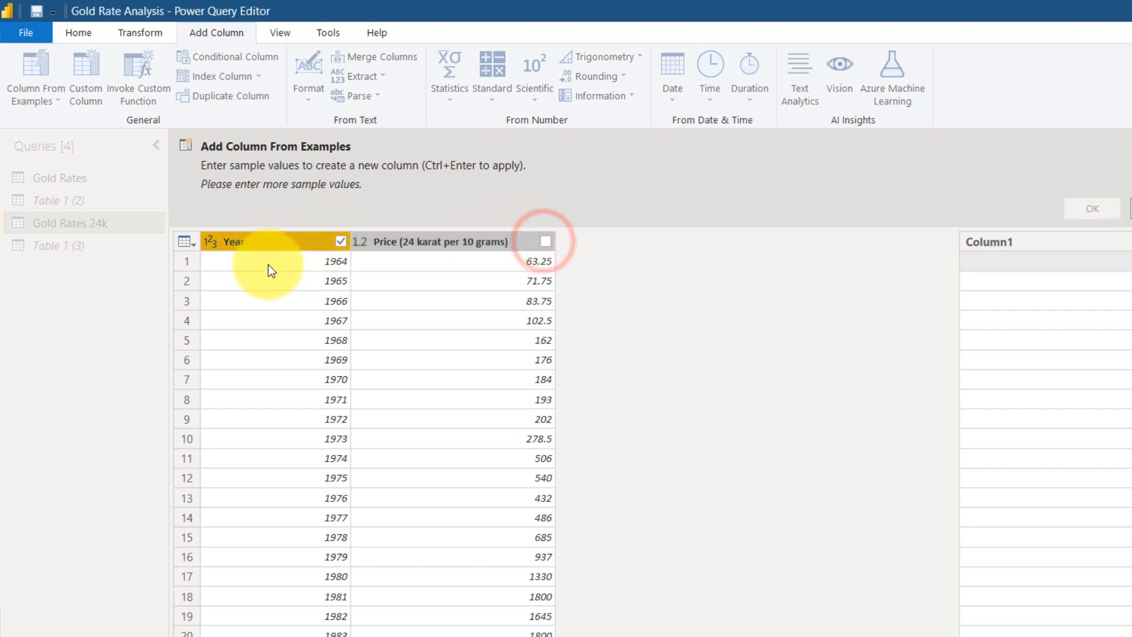
- Give 01-01-1964 as the first row's example, add the resulting Date column, and apply the query changes to the report
left_click(996, 263)
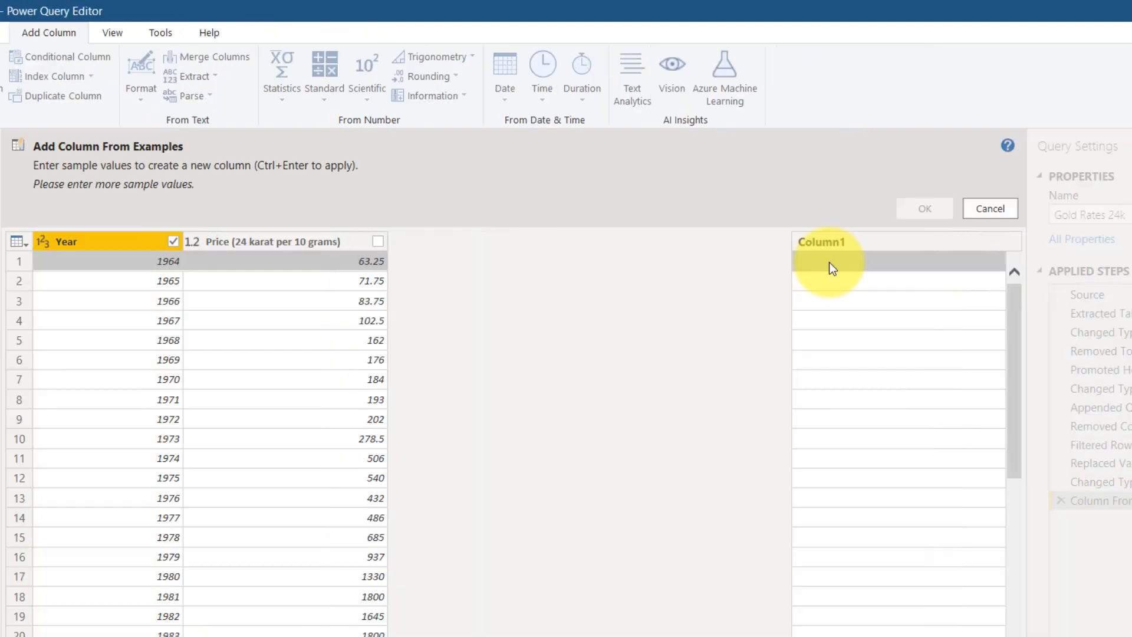
type("01-01-196")
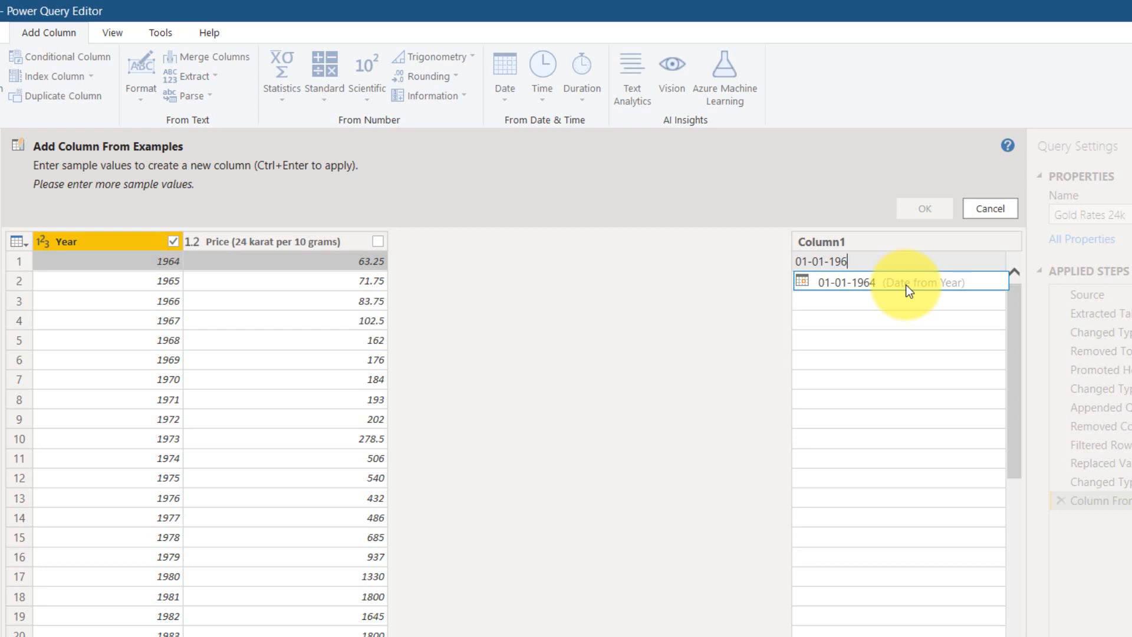
left_click(905, 284)
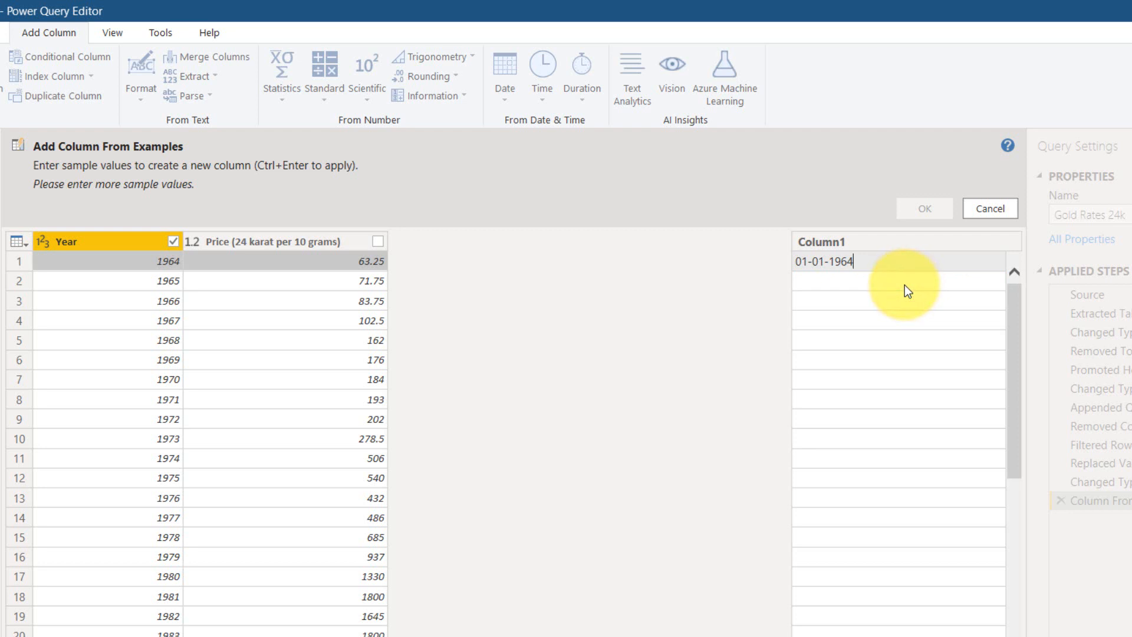
key("Return")
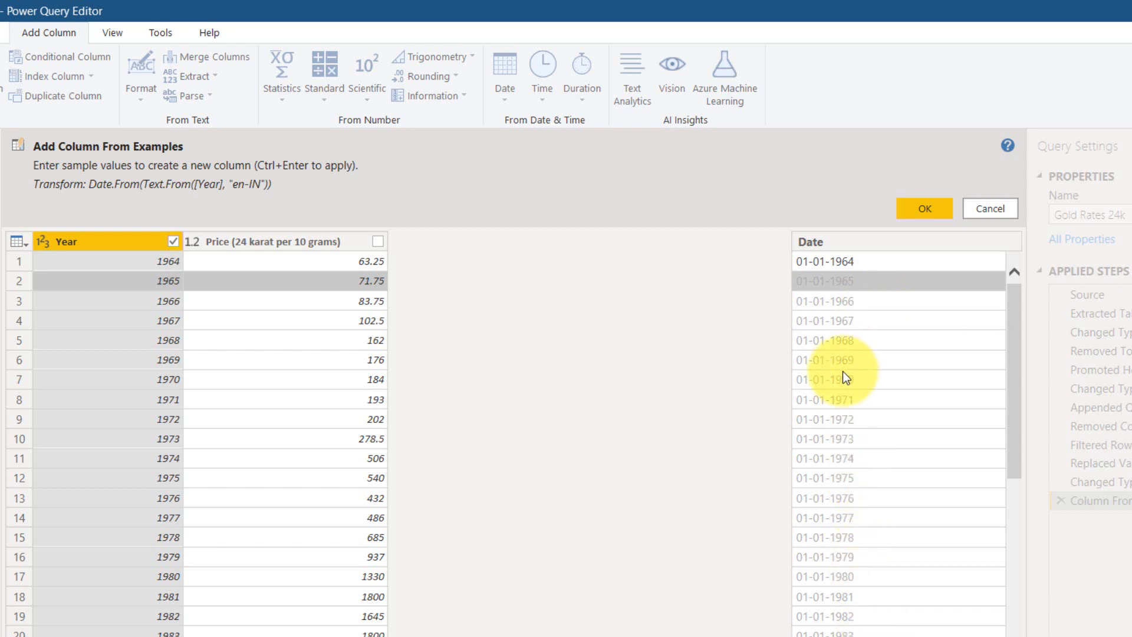
scroll(858, 390, "down", 8)
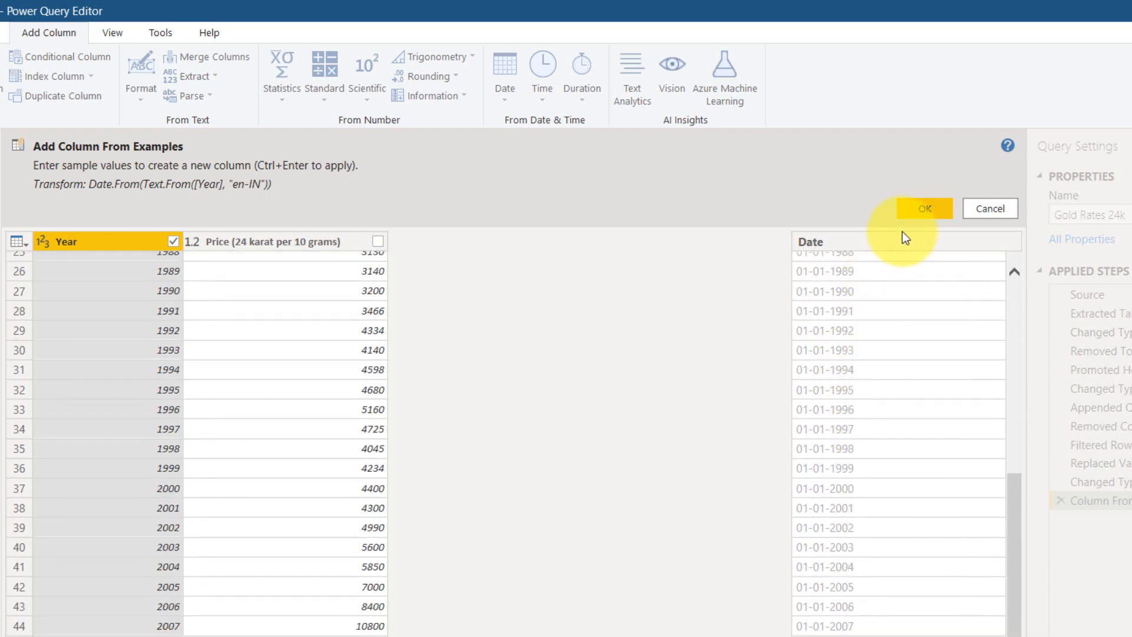
left_click(925, 209)
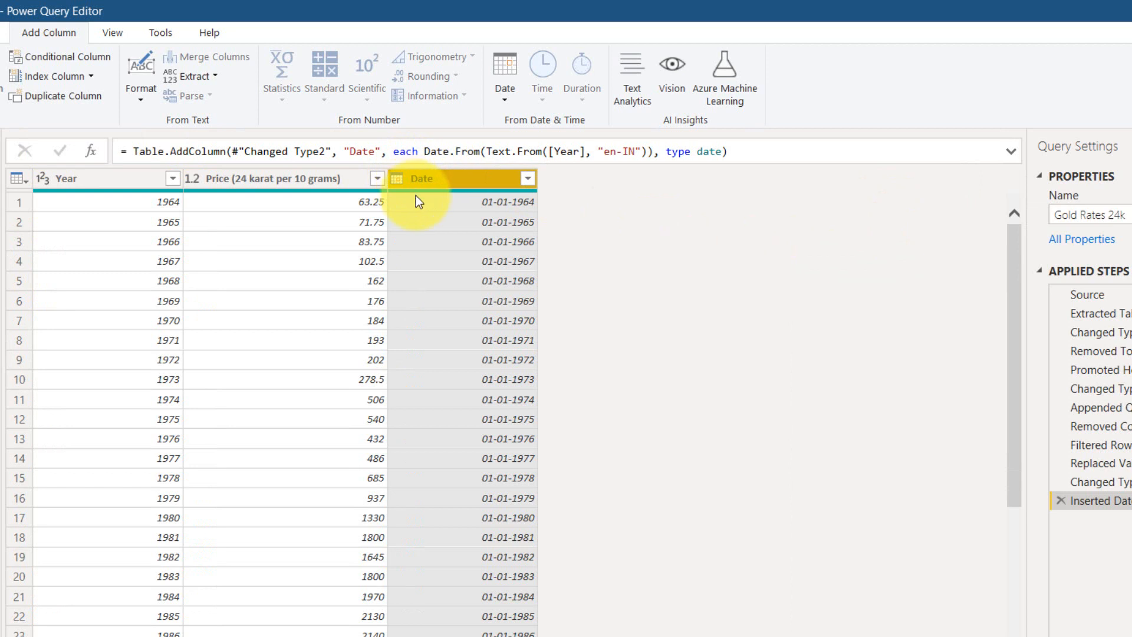
left_click(0, 33)
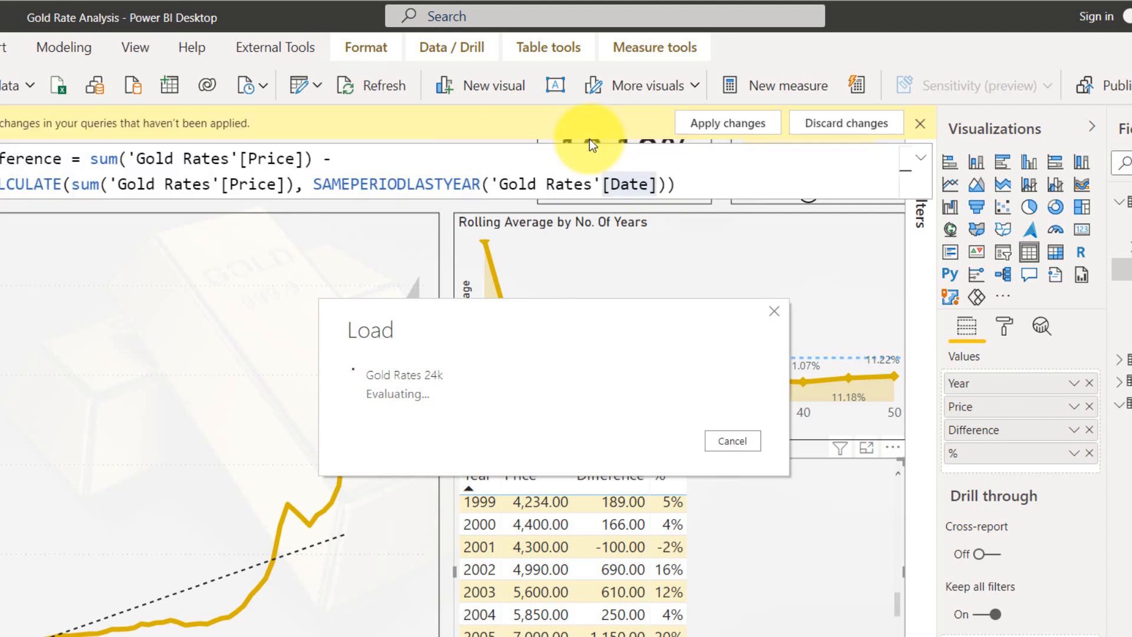
left_click(738, 123)
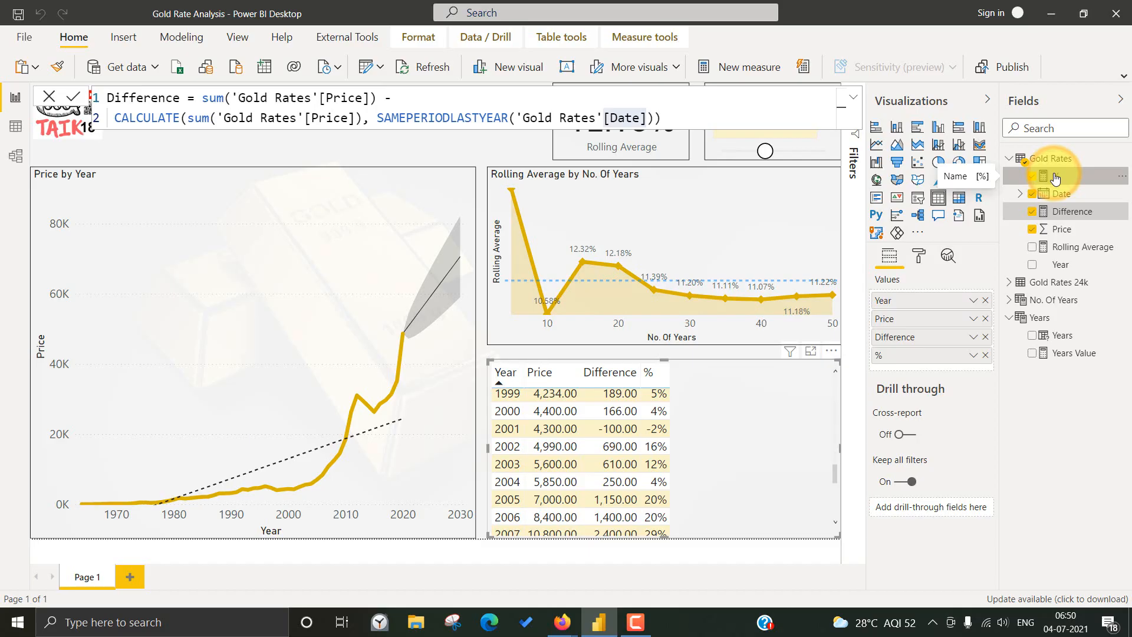
- Examine the formula of the Gold Rates table's % measure, then close the formula without changes
left_click(1055, 177)
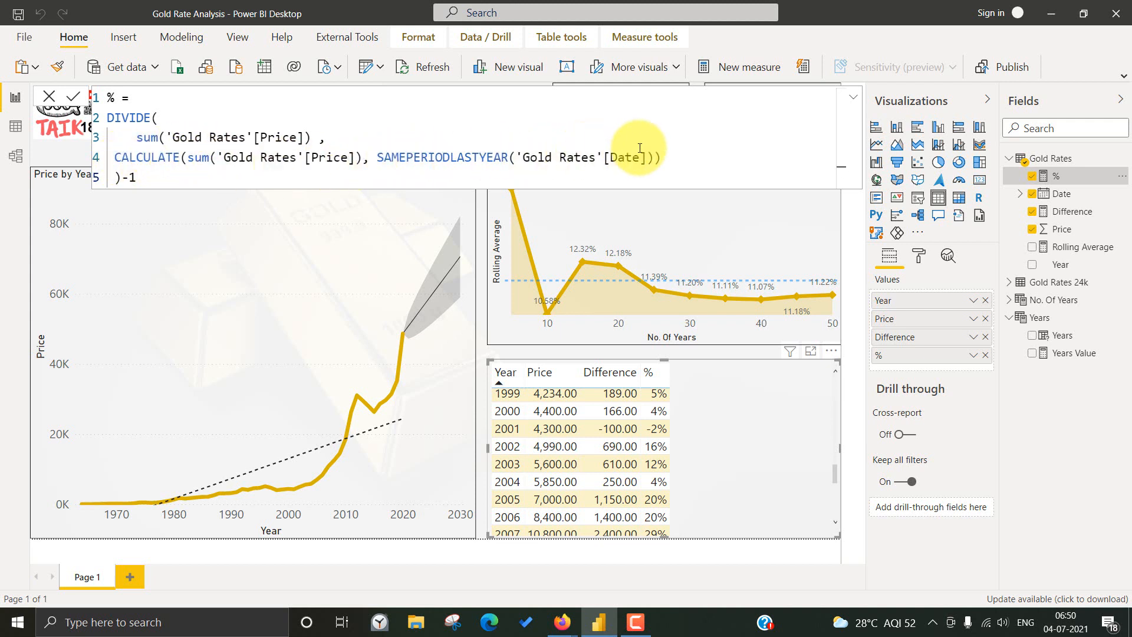
left_click(675, 159)
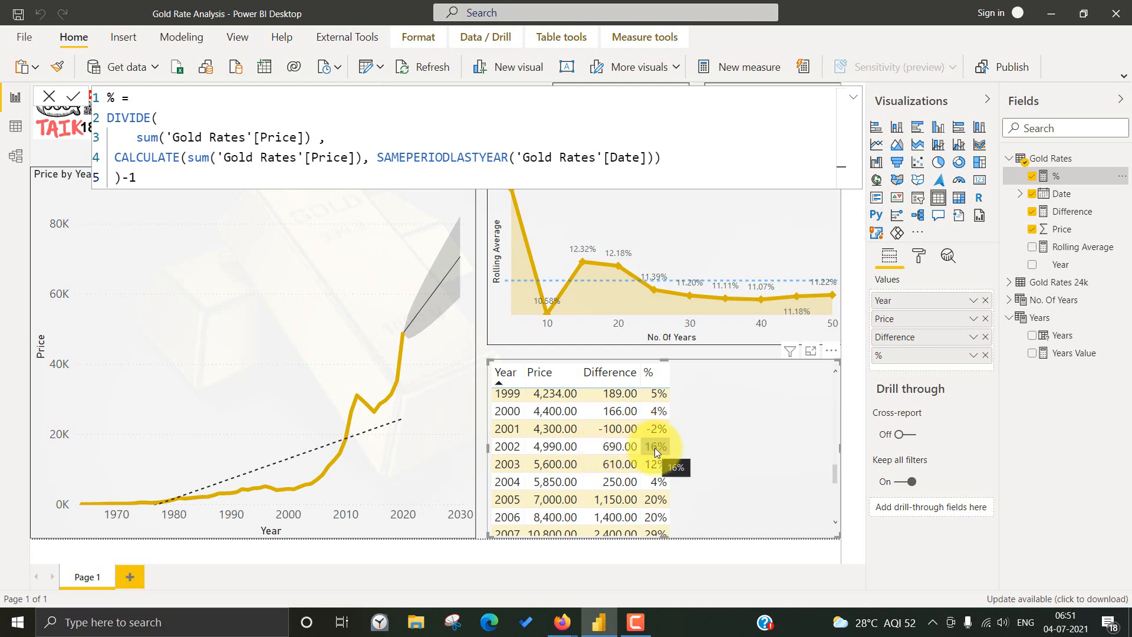
left_click(51, 103)
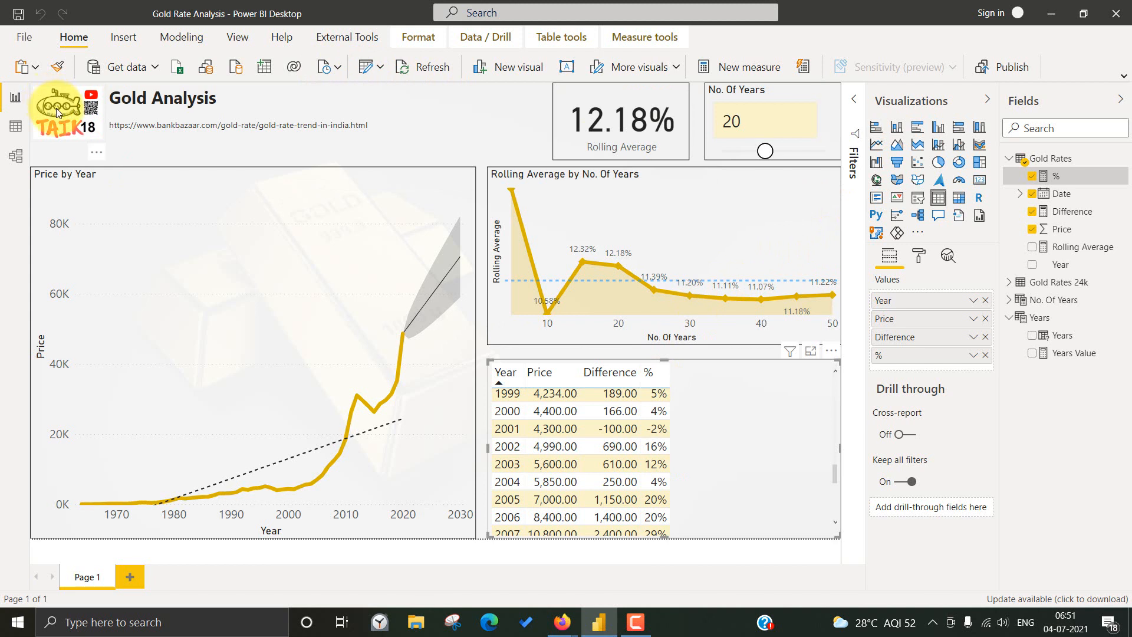
- Select the Price by Year chart and examine the levels of the Gold Rates Date hierarchy behind its axis
left_click(301, 176)
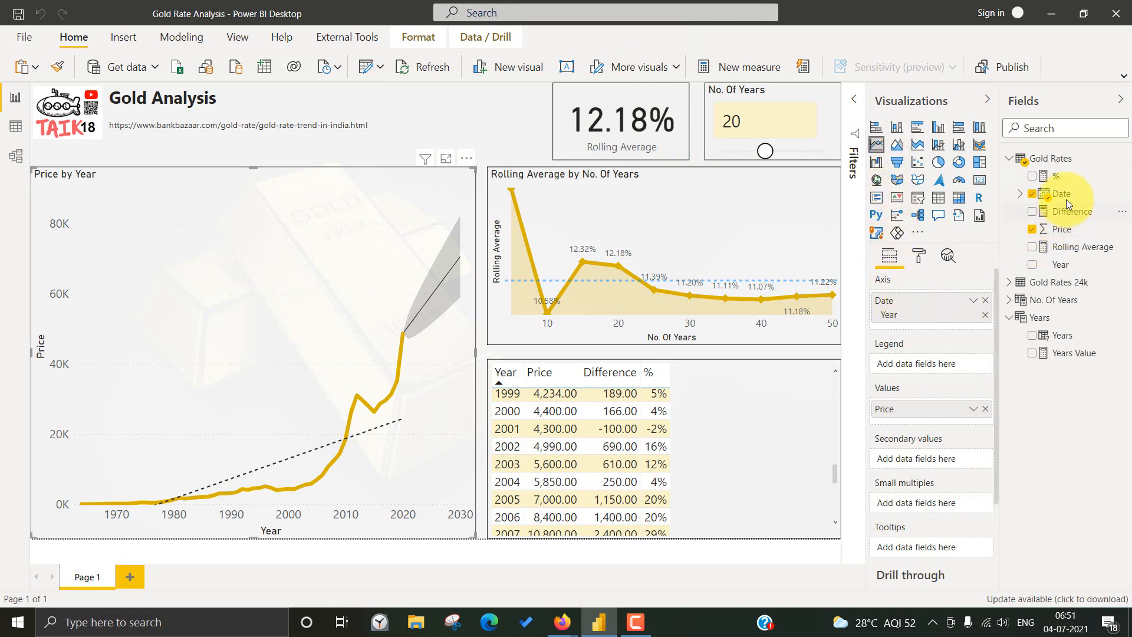
left_click(1020, 193)
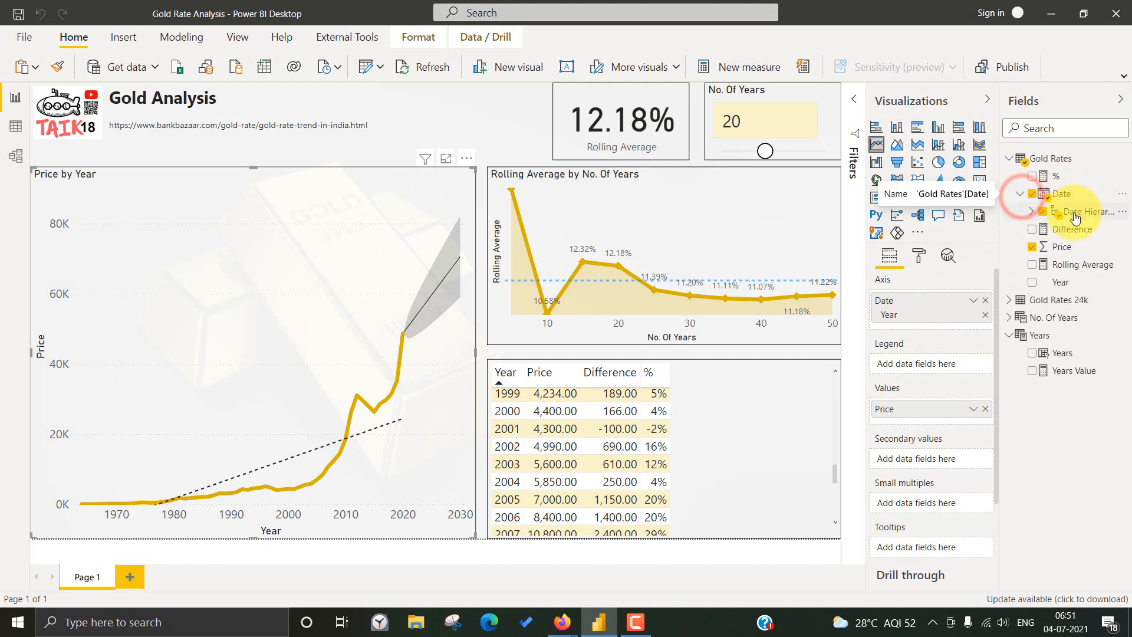
left_click(1031, 211)
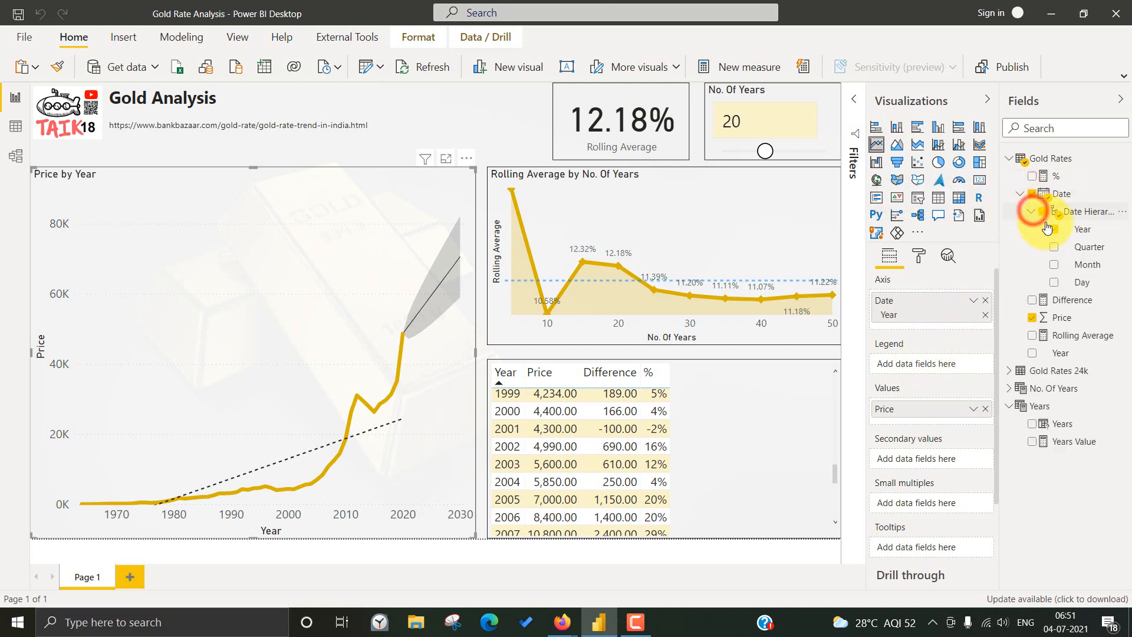
left_click(1018, 196)
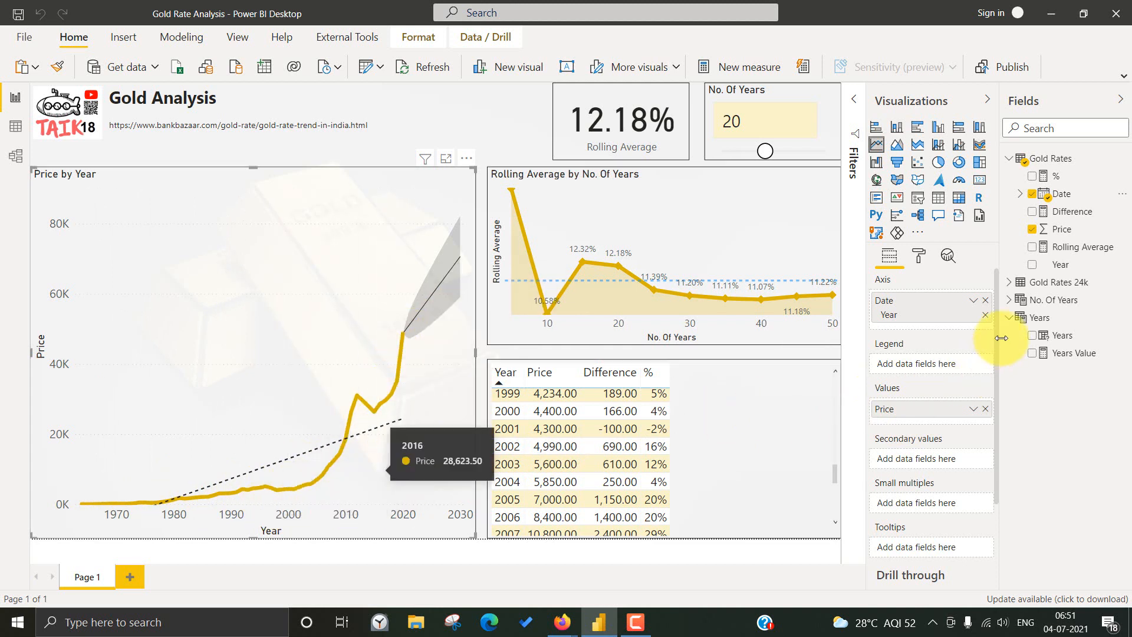
- Examine the trend line and forecast settings in the Price by Year chart's analytics options
left_click(950, 261)
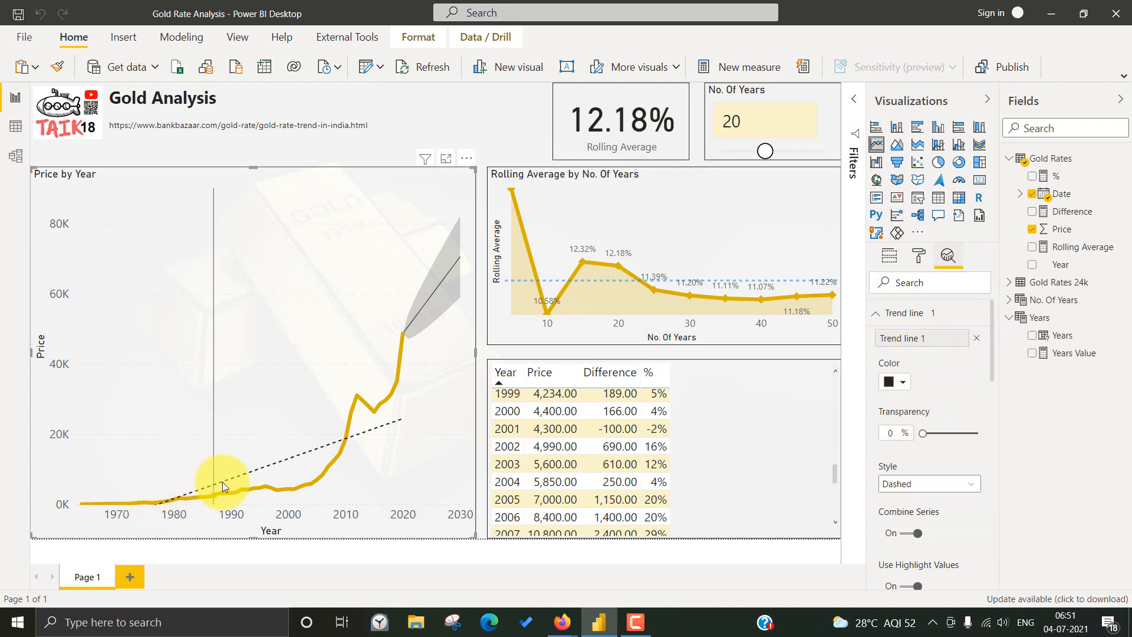
mouse_move(412, 421)
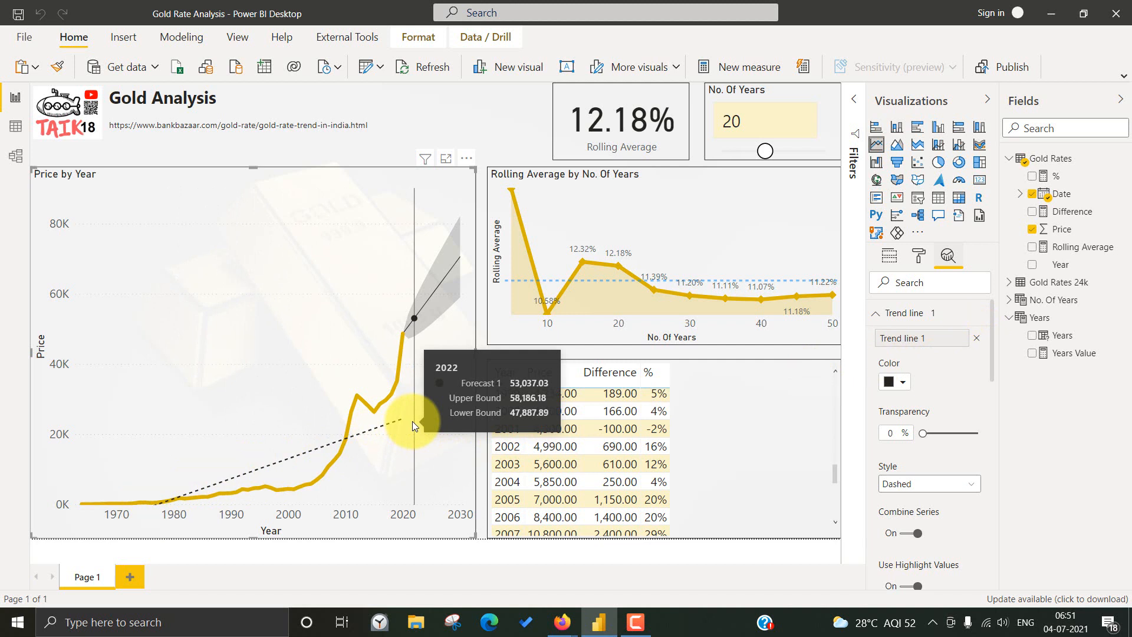
left_click(878, 314)
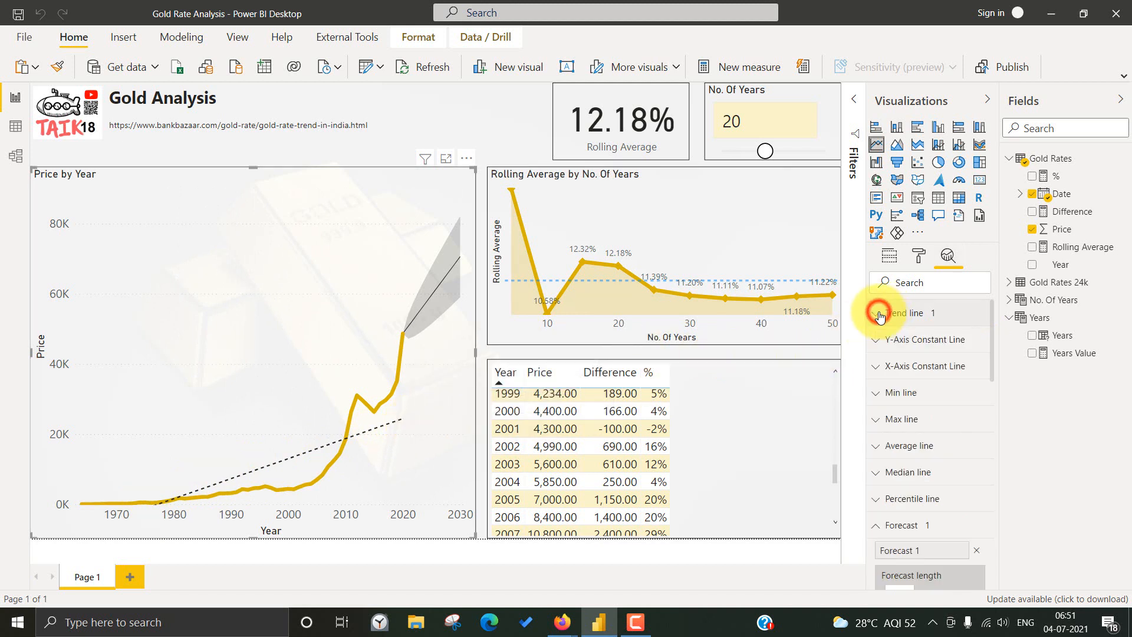
scroll(932, 488, "down", 3)
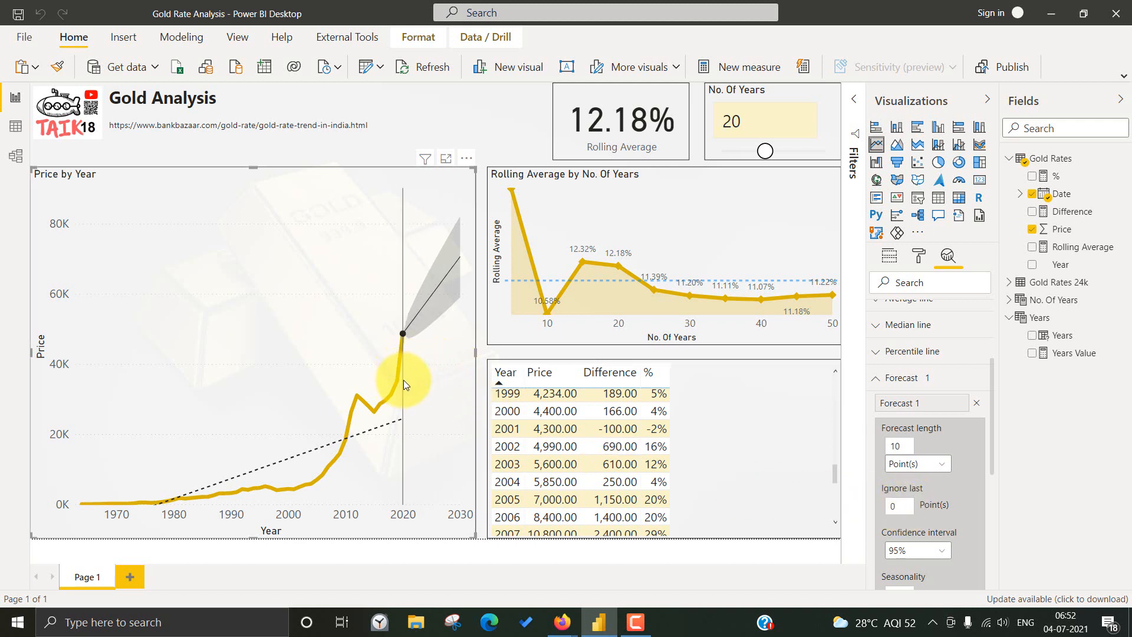
mouse_move(404, 382)
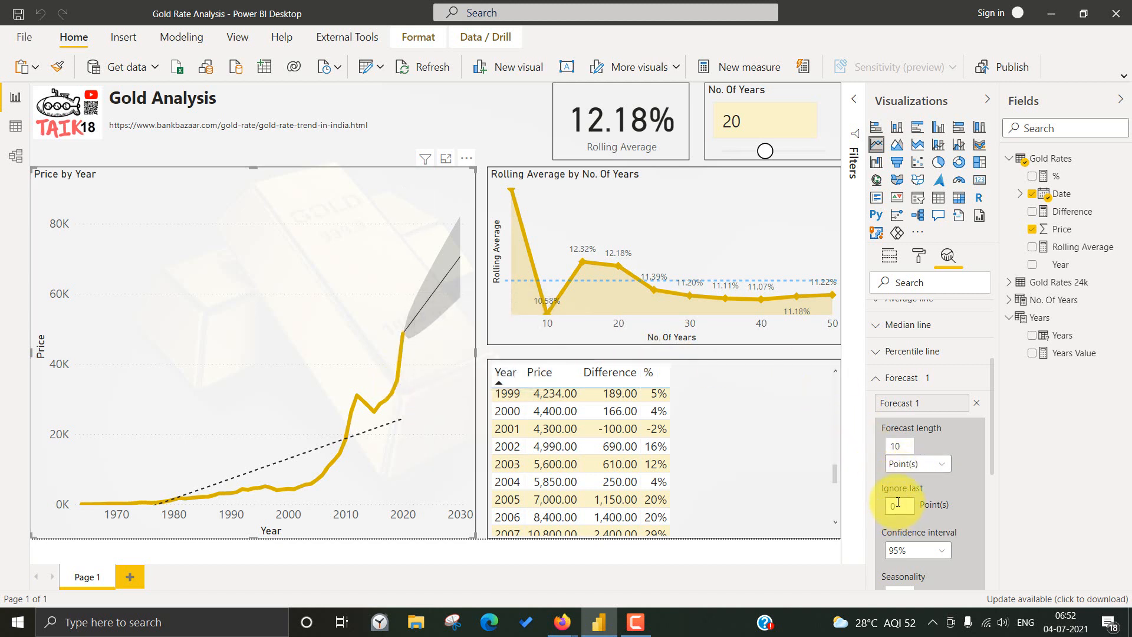
- Set the Price by Year forecast's length unit to Year(s) and apply the forecast settings
left_click(923, 464)
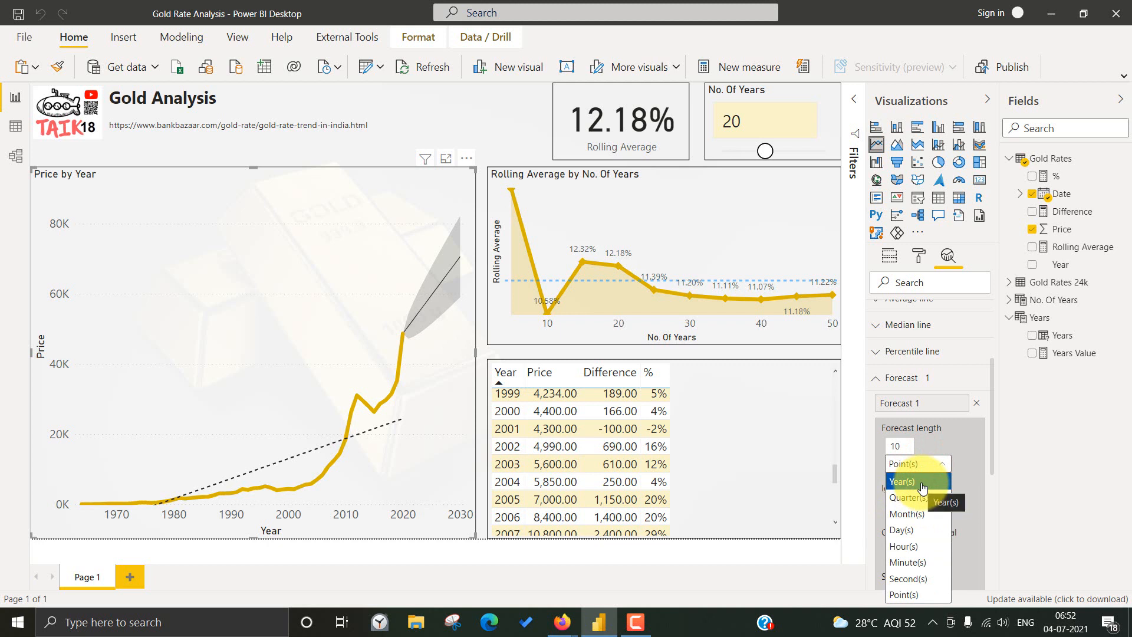
left_click(922, 484)
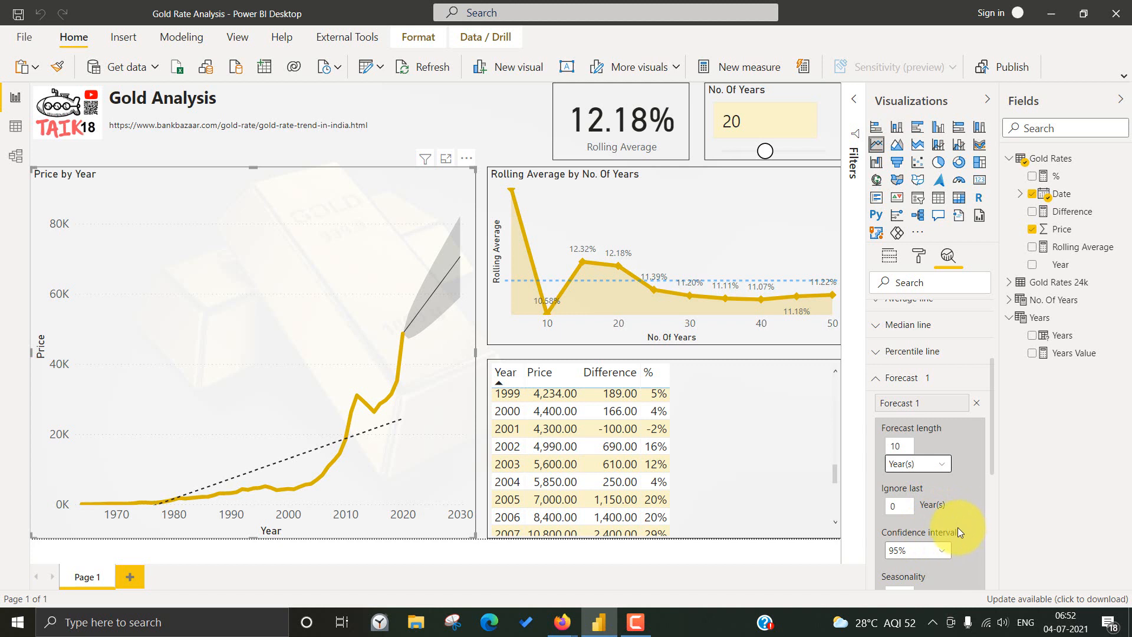
scroll(958, 527, "down", 2)
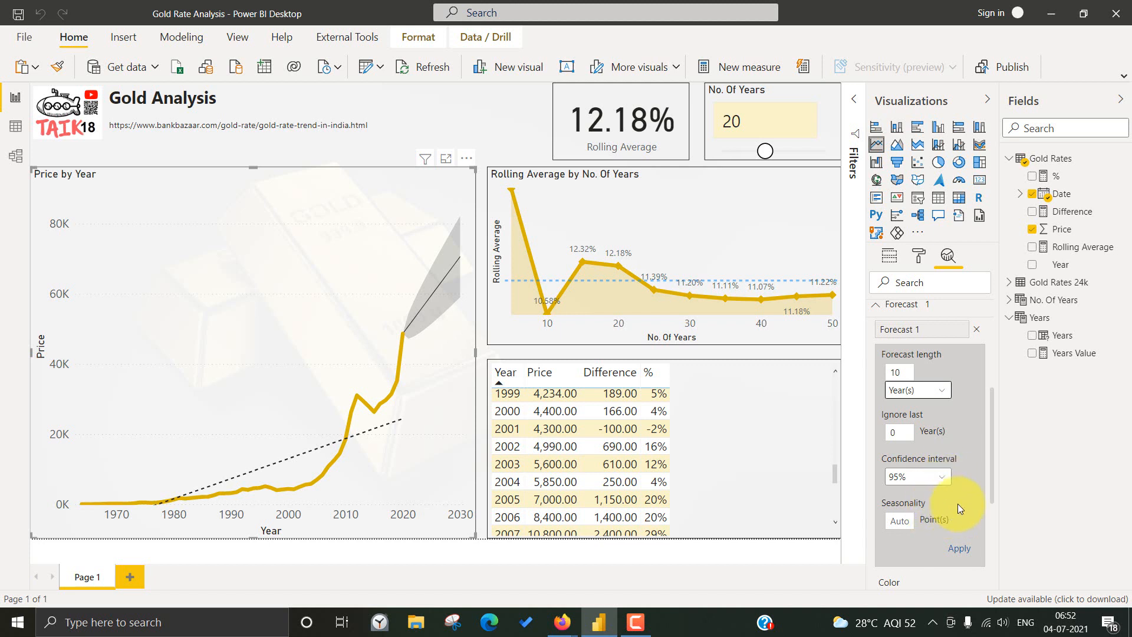
mouse_move(957, 504)
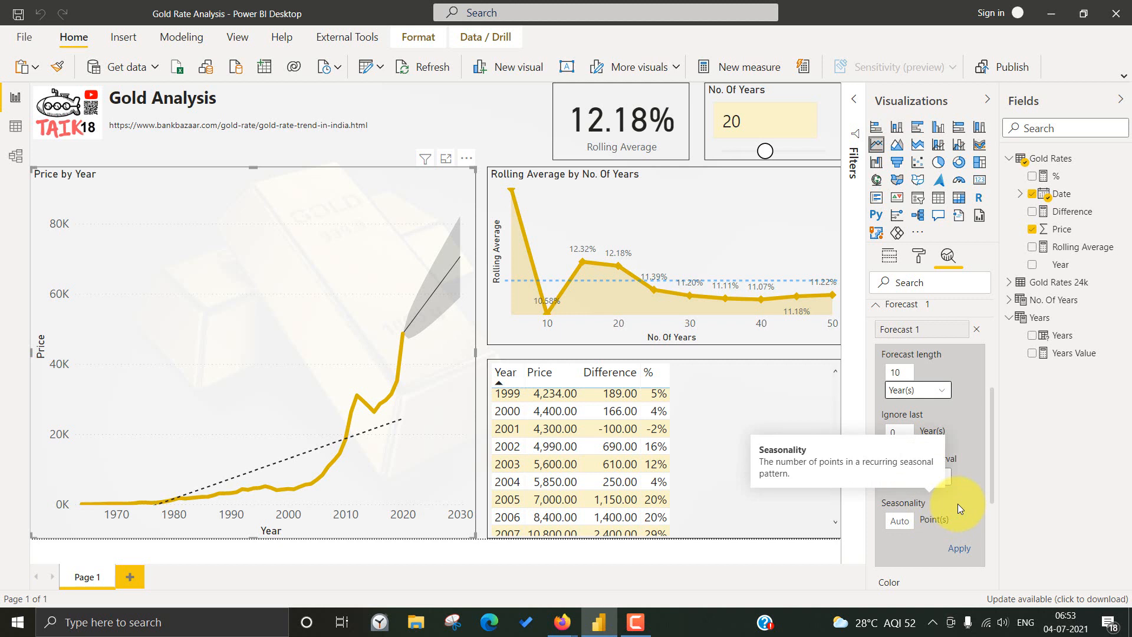
left_click(961, 550)
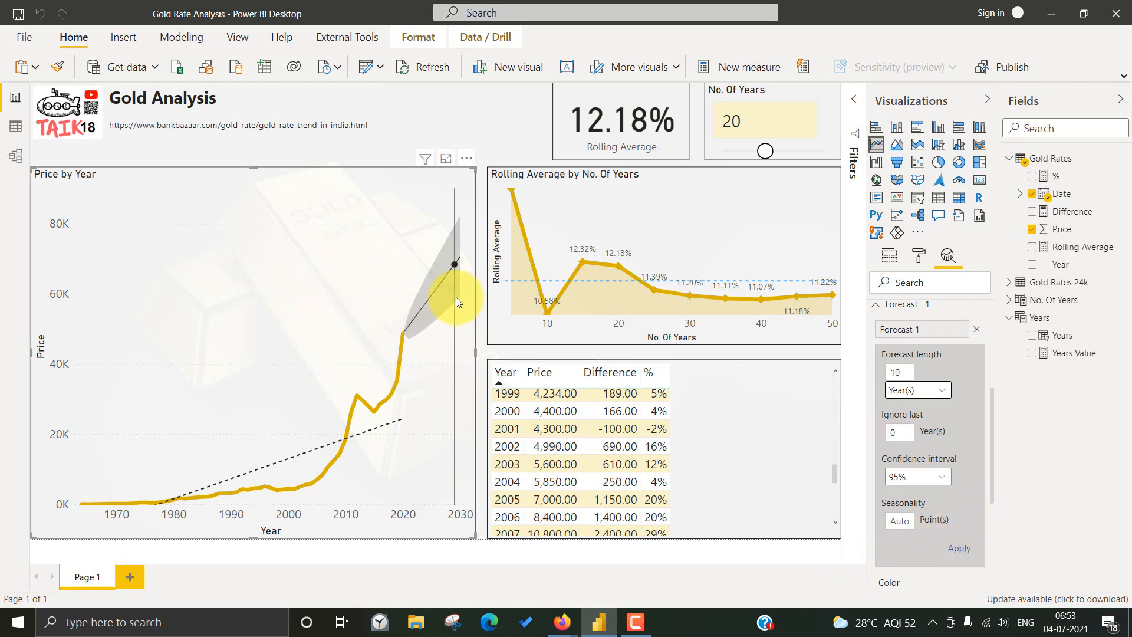
mouse_move(455, 301)
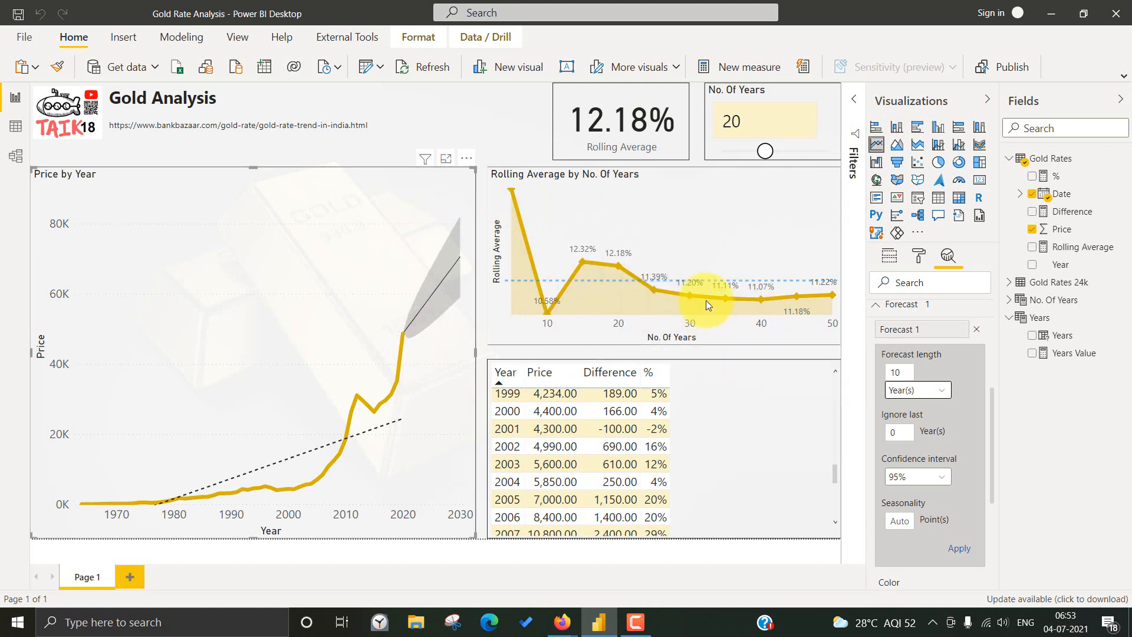
- Select the Rolling Average by No. Of Years chart and examine the formula of its Rolling Average measure
left_click(628, 175)
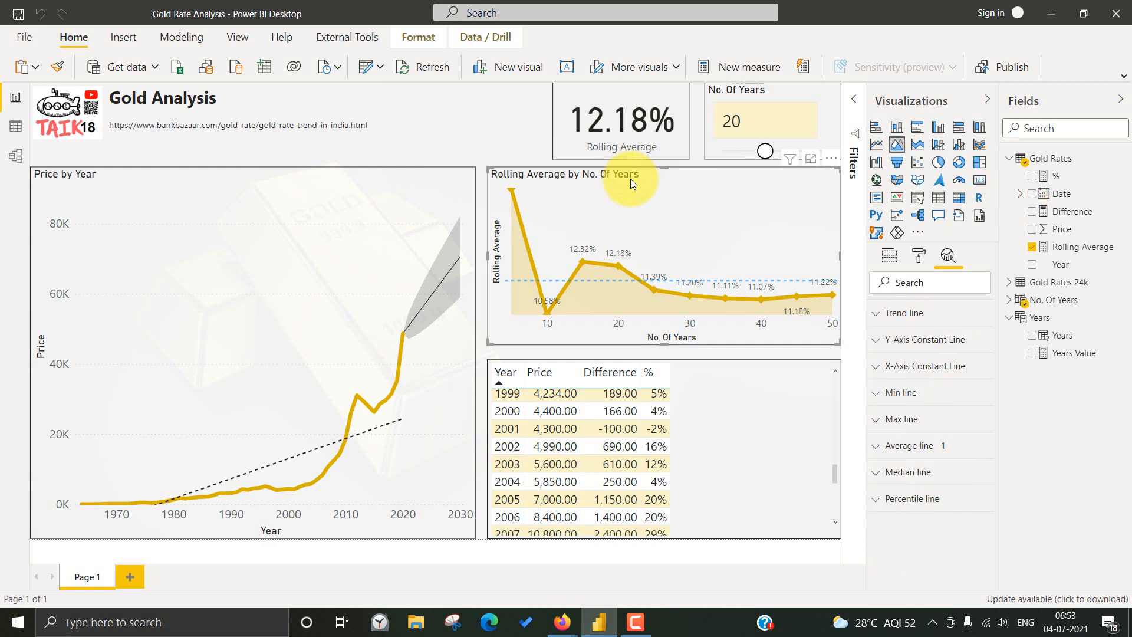
left_click(1081, 254)
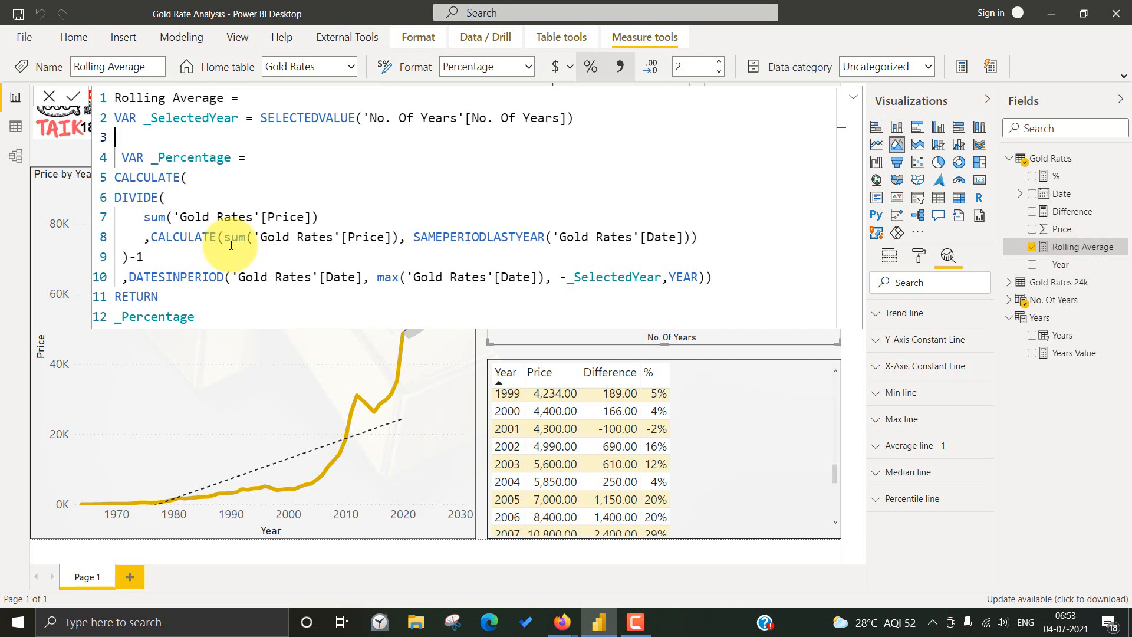
key("Up")
key("ctrl+Right")
key("ctrl+Right")
key("ctrl+Right")
key("ctrl+Right")
key("End")
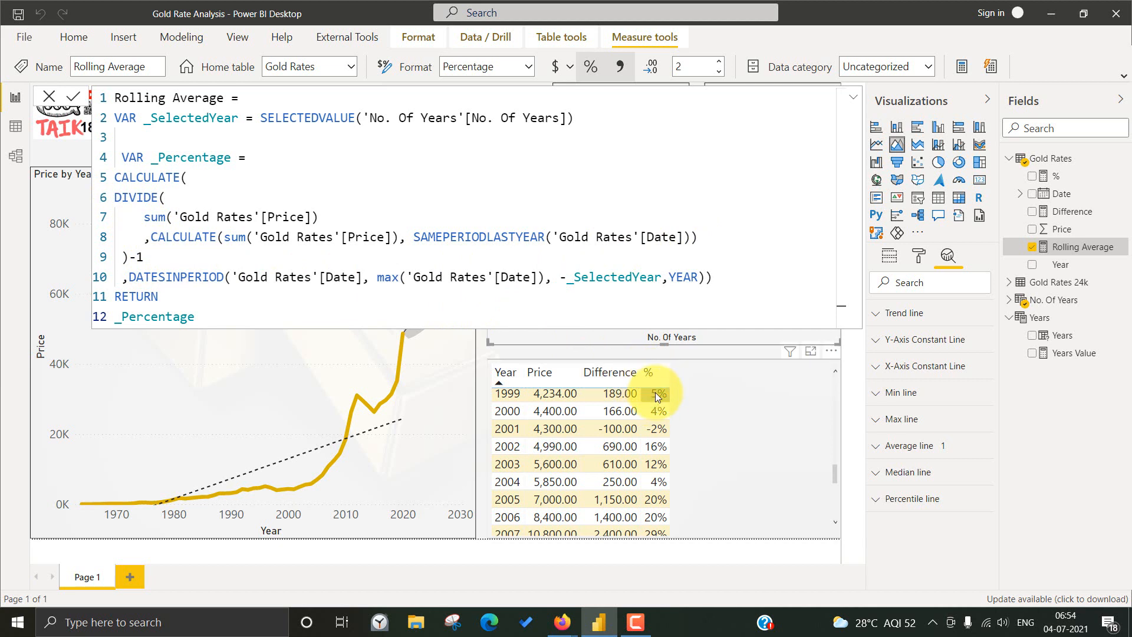
- Examine the DATESINPERIOD arguments in the Rolling Average formula, from dates and start date to interval, and close the formula without committing edits
left_click(400, 277)
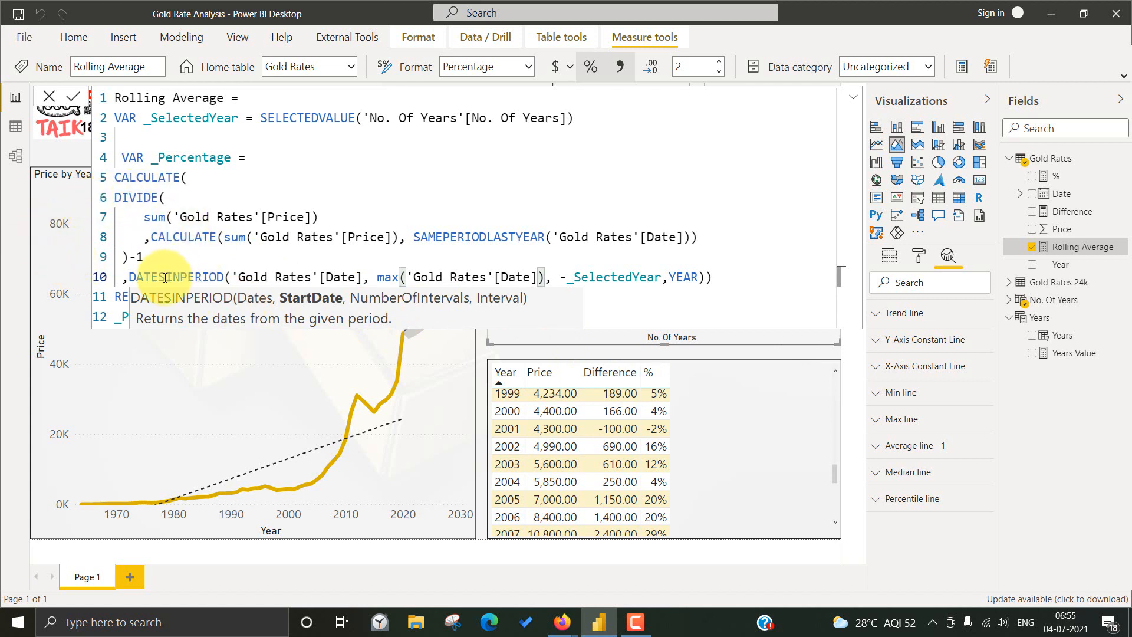
left_click(122, 277)
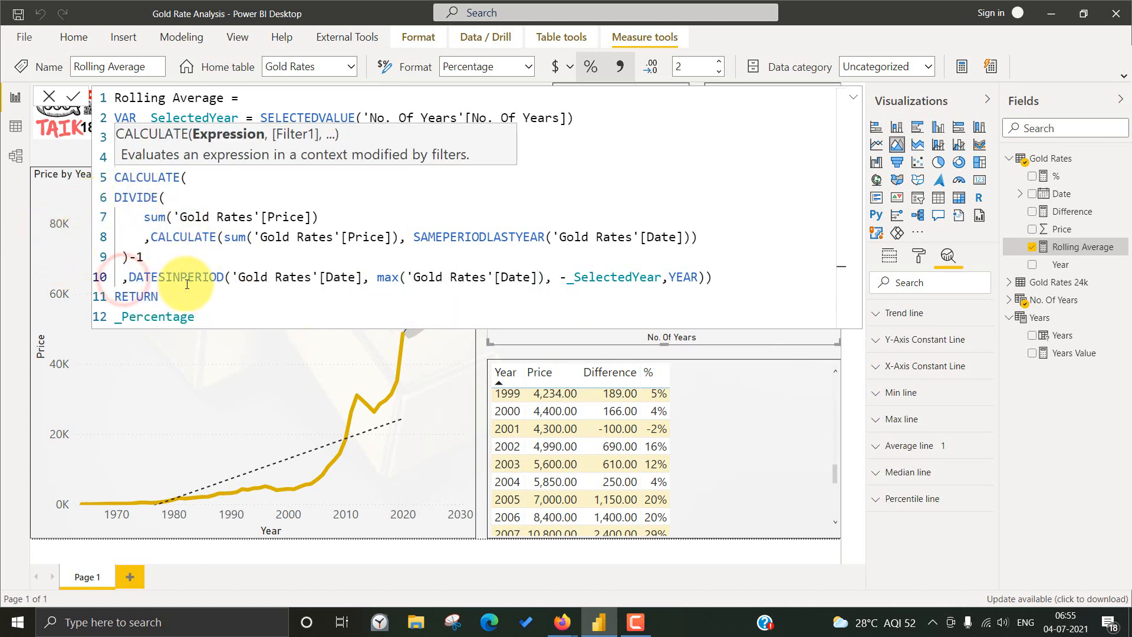
key("Right")
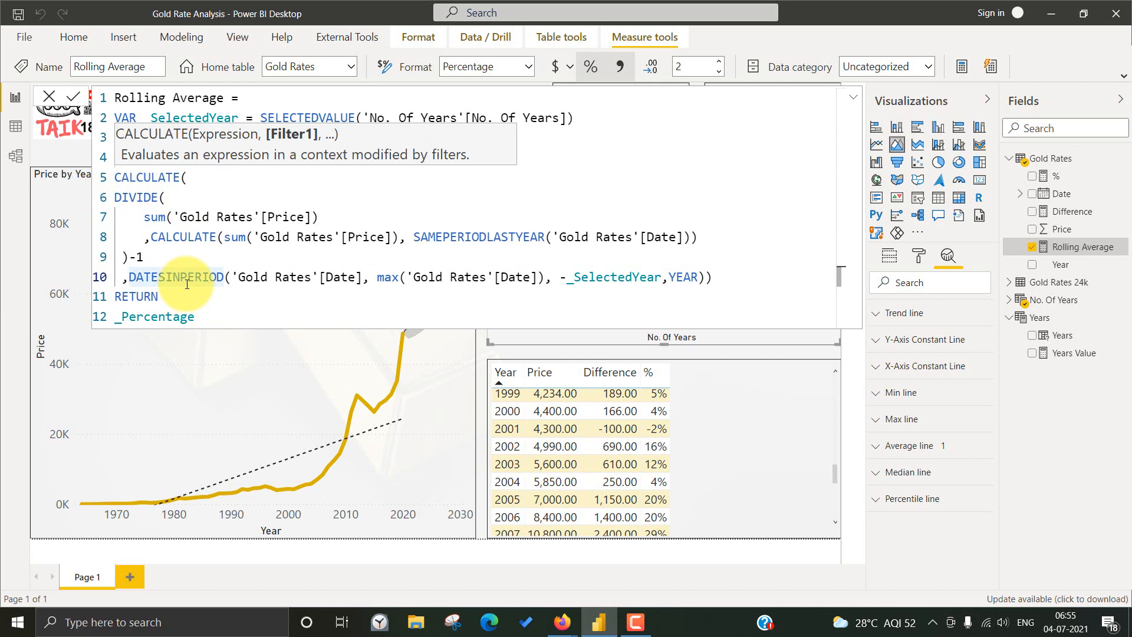
left_click(364, 276)
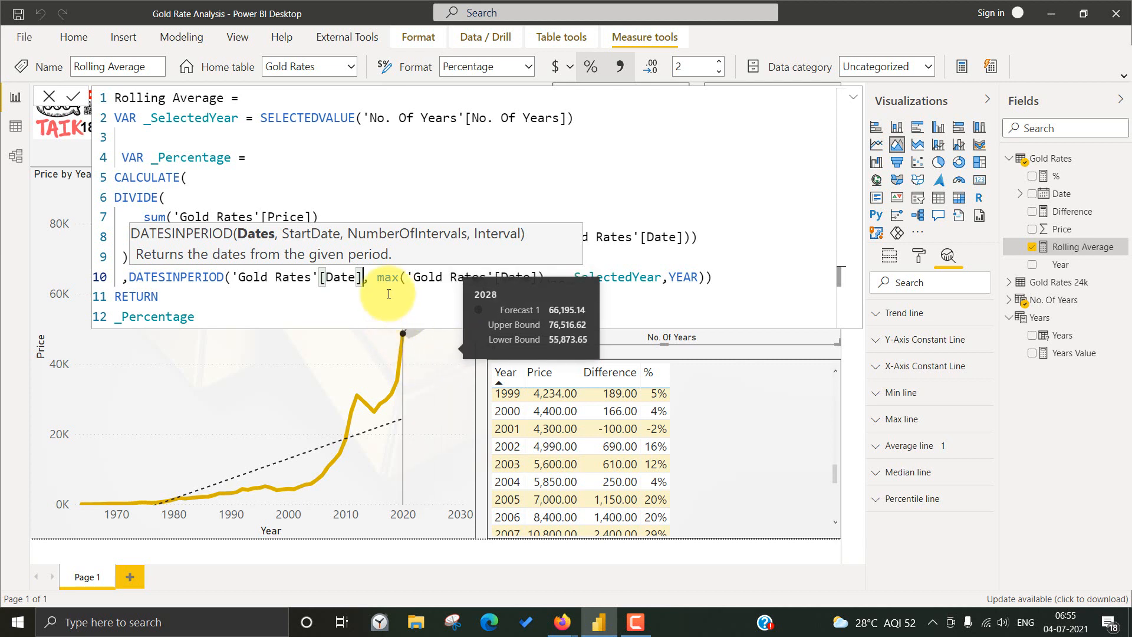
left_click_drag(383, 277, 533, 275)
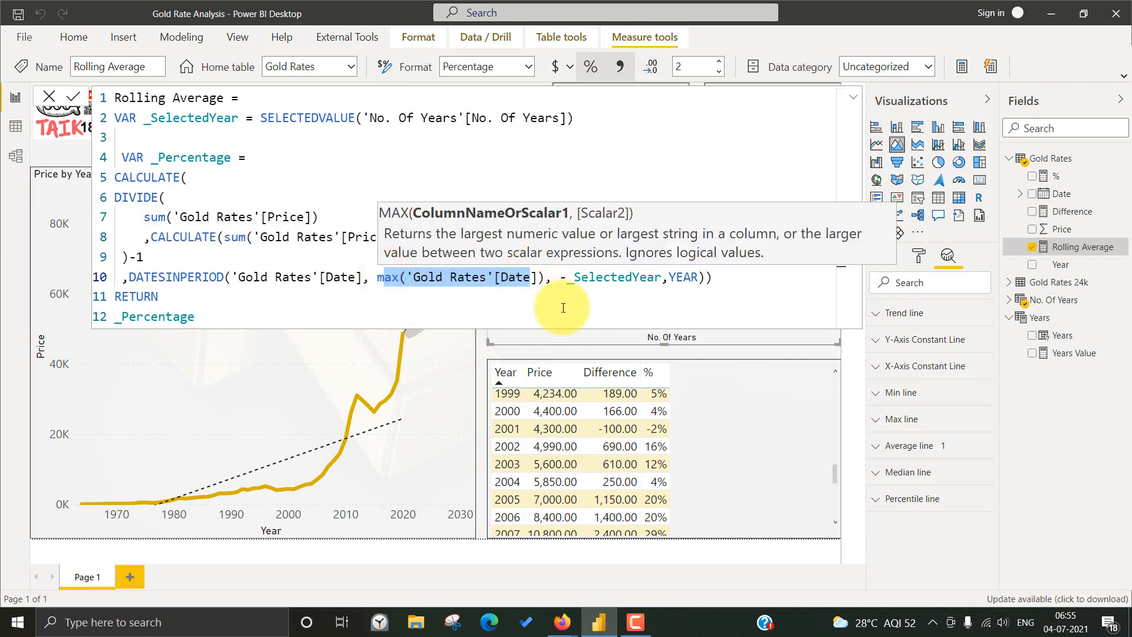
key("Right")
key("Right")
key("Right")
key("Right")
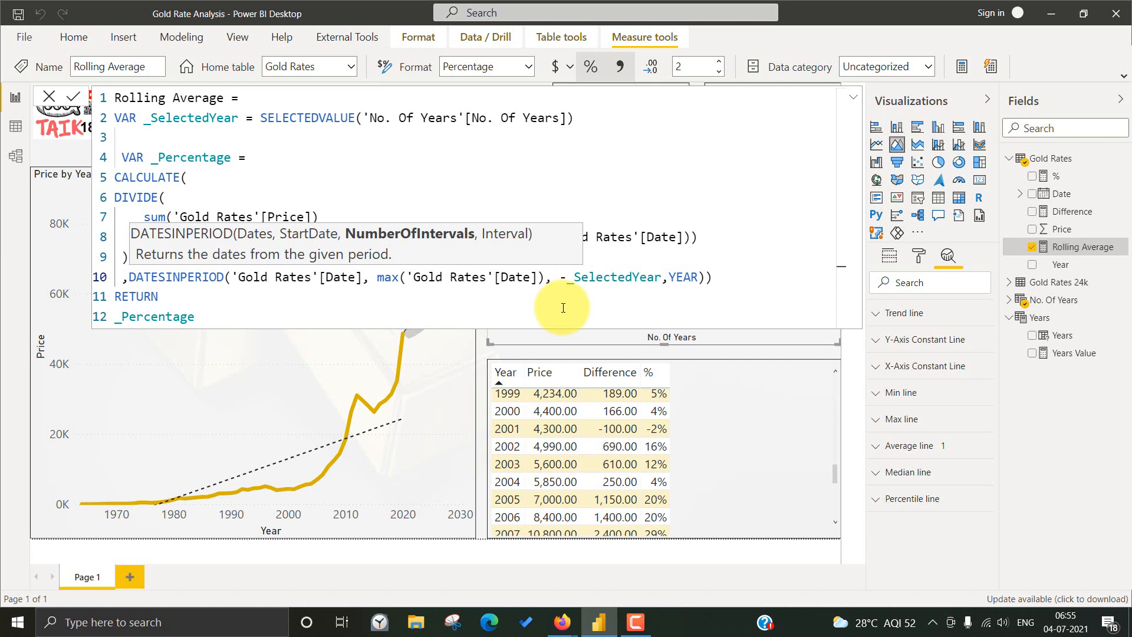
left_click(673, 284)
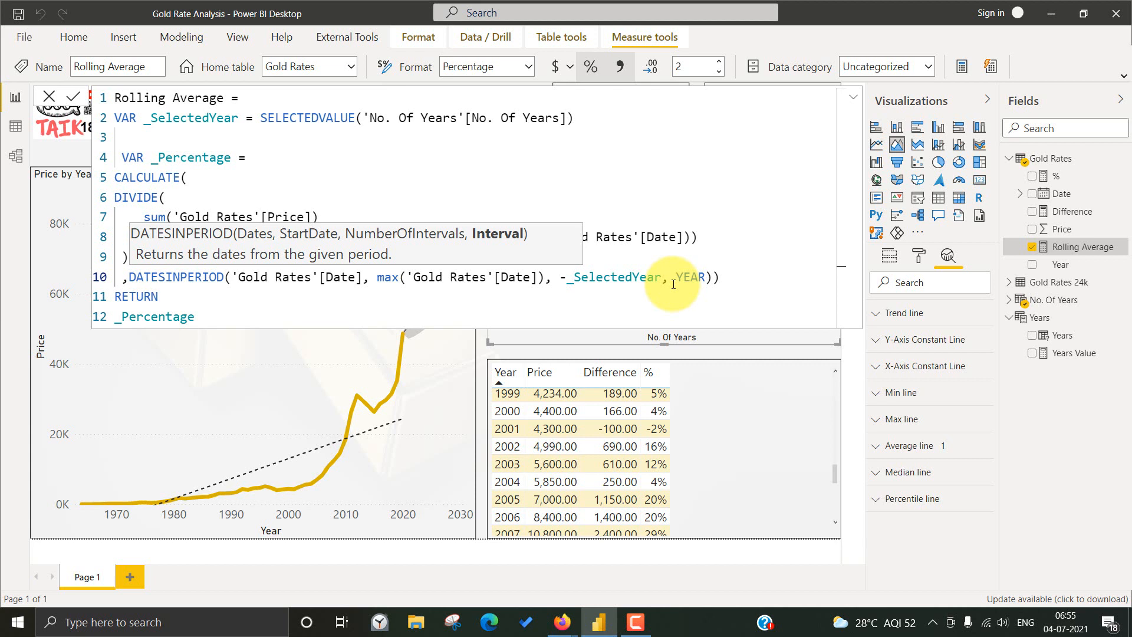
key("Escape")
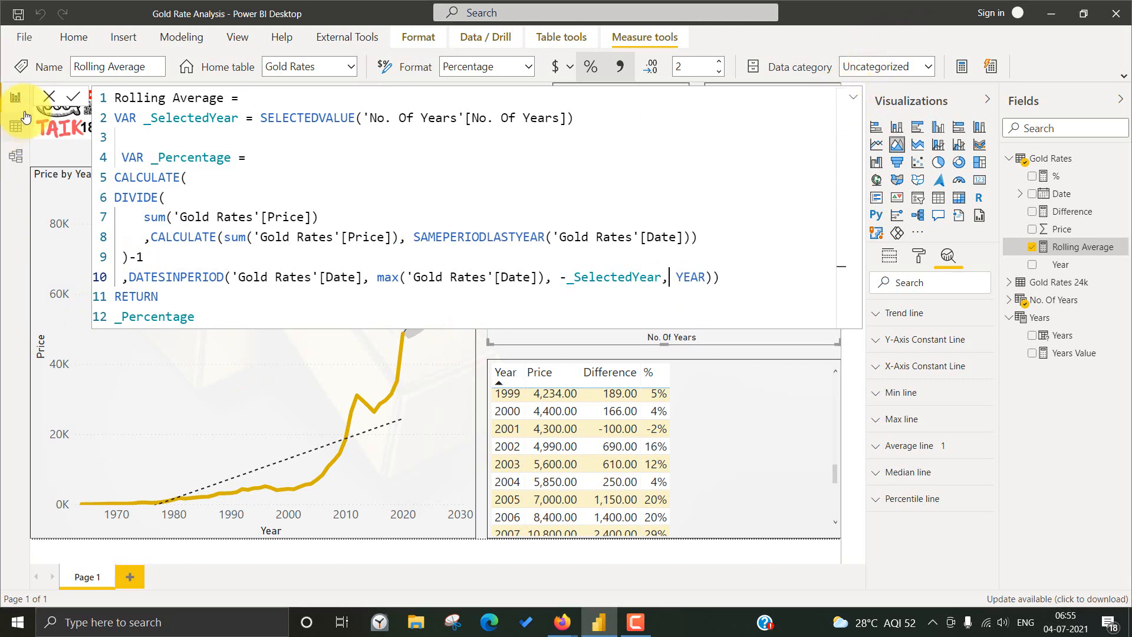
left_click(49, 96)
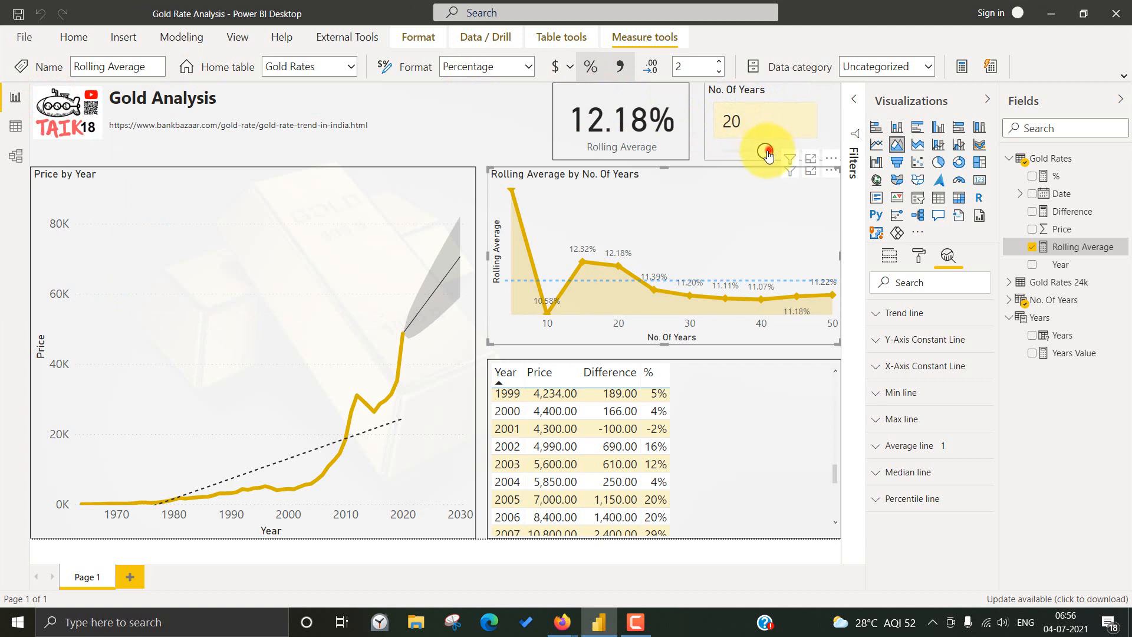
- Set the No. Of Years slicer to 5, 10 and finally 15 to compare the rolling averages with the yearly table
left_click_drag(764, 151, 728, 163)
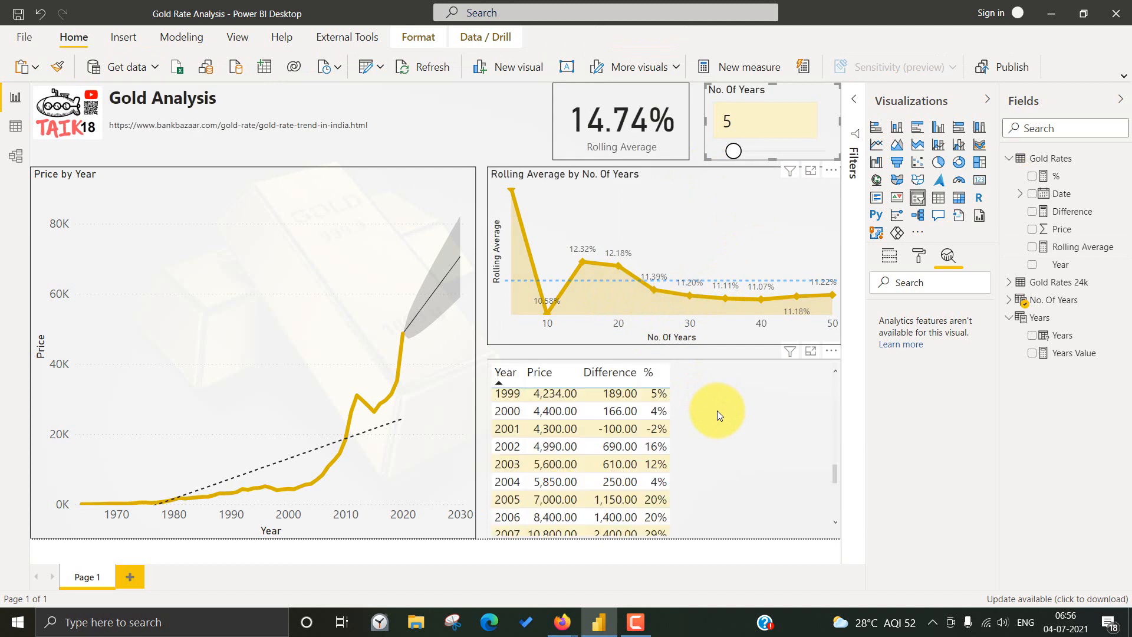
scroll(744, 458, "down", 5)
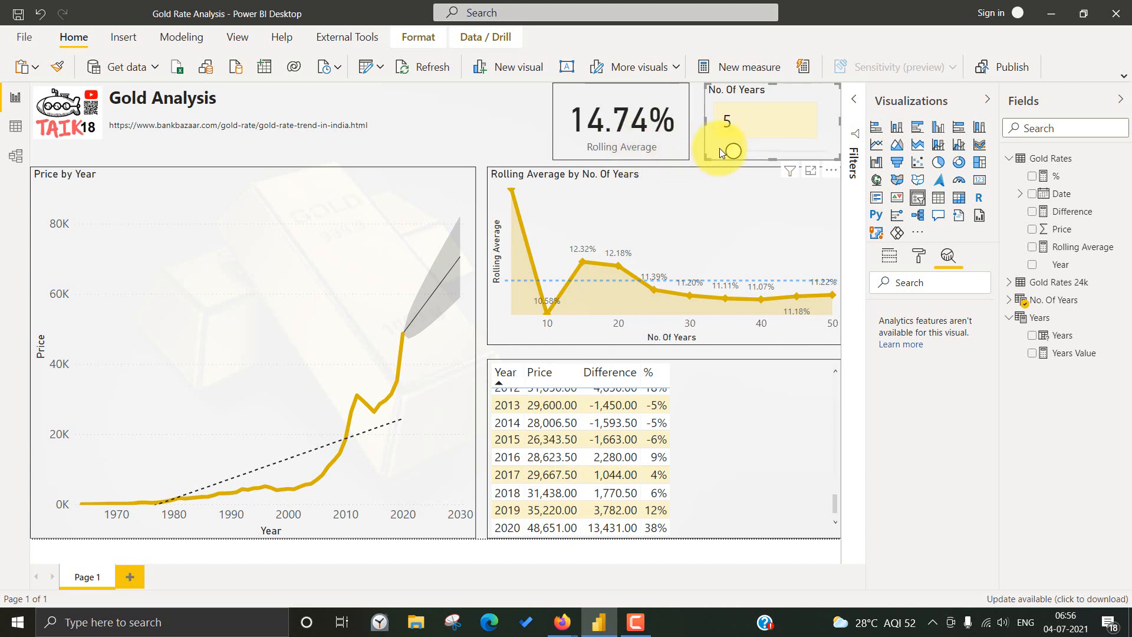
left_click_drag(729, 152, 749, 153)
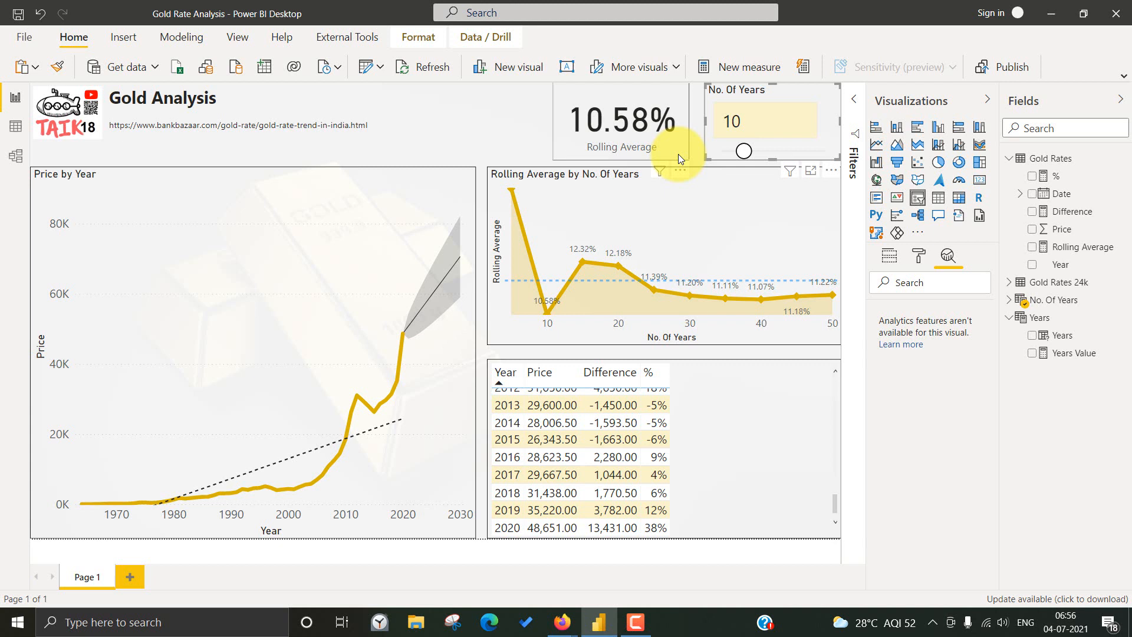
left_click(744, 152)
left_click_drag(744, 152, 751, 152)
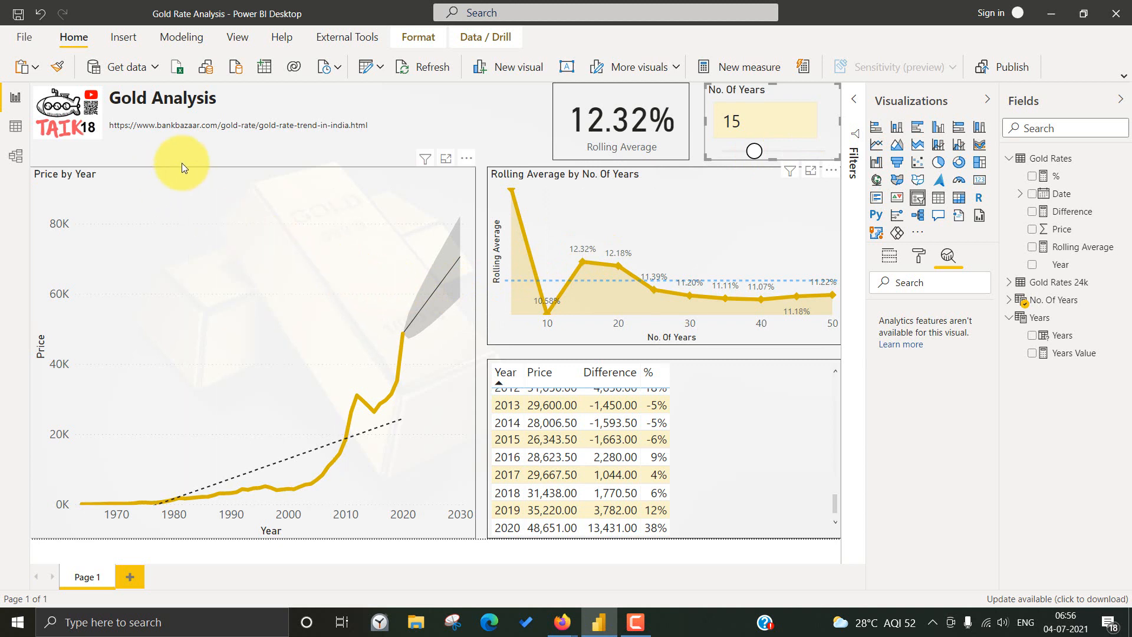
- Select the Price by Year chart and examine the color choices for its Price line
left_click(379, 184)
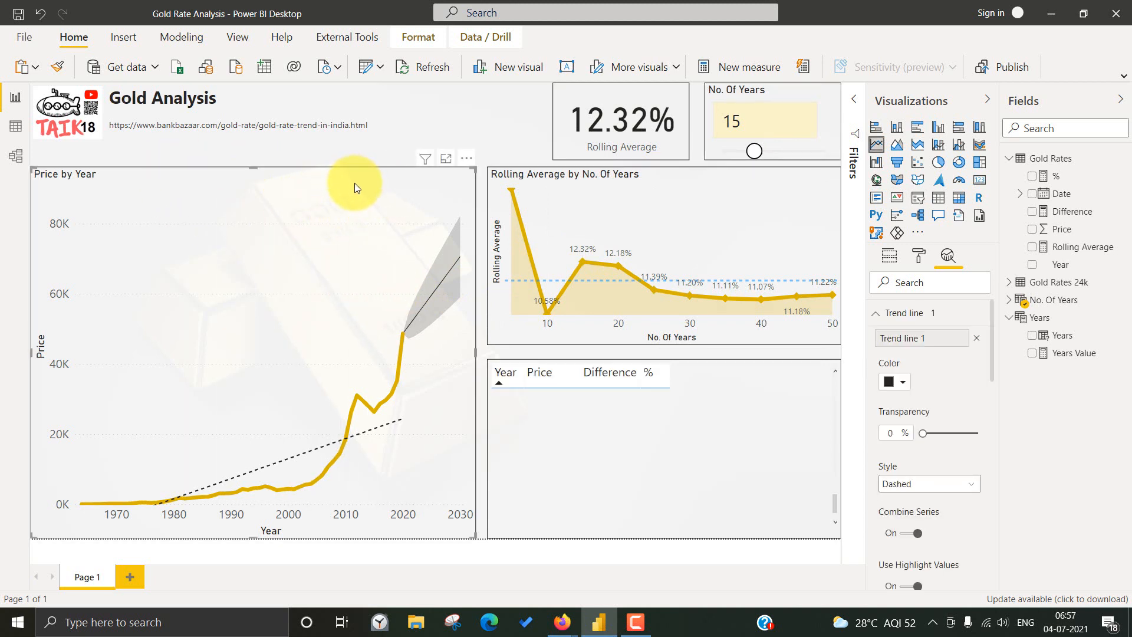
left_click(916, 255)
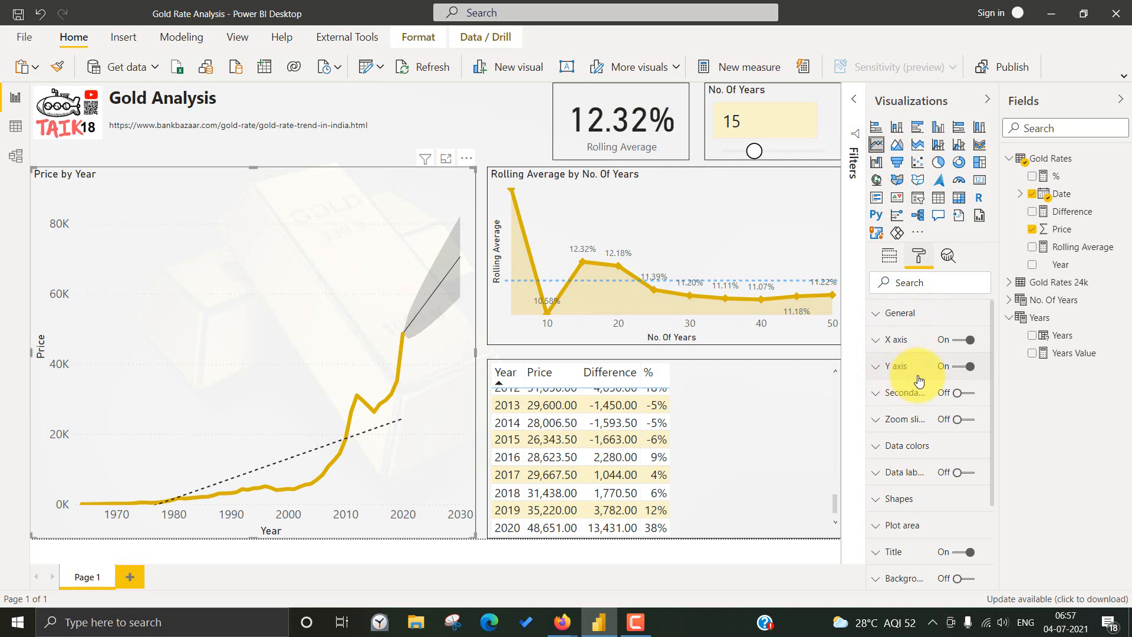
left_click(920, 452)
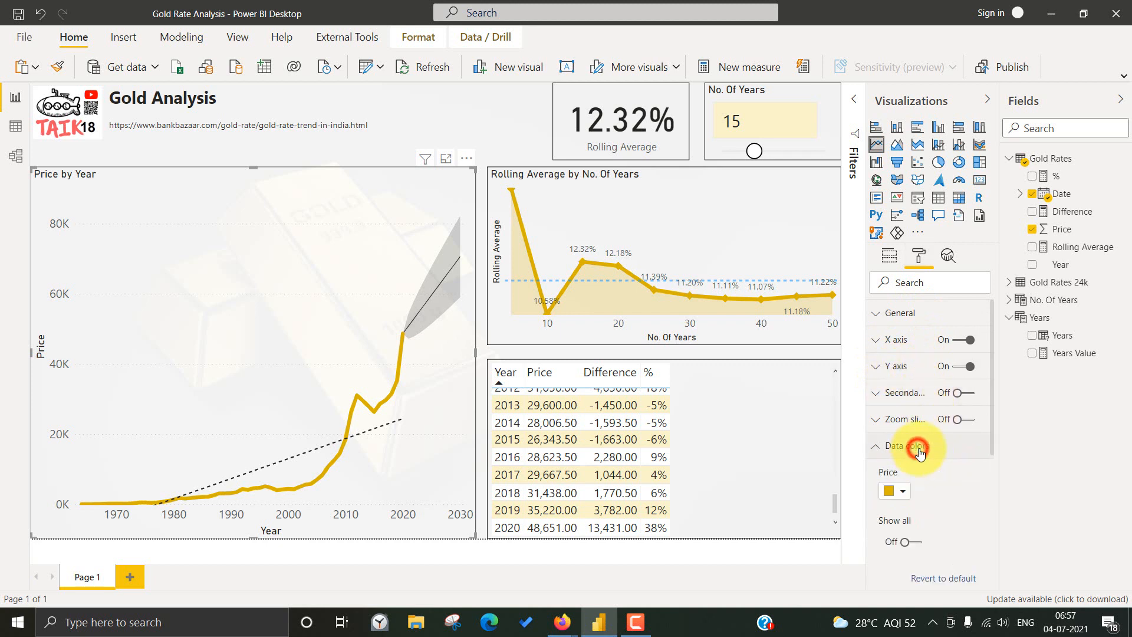
left_click(911, 490)
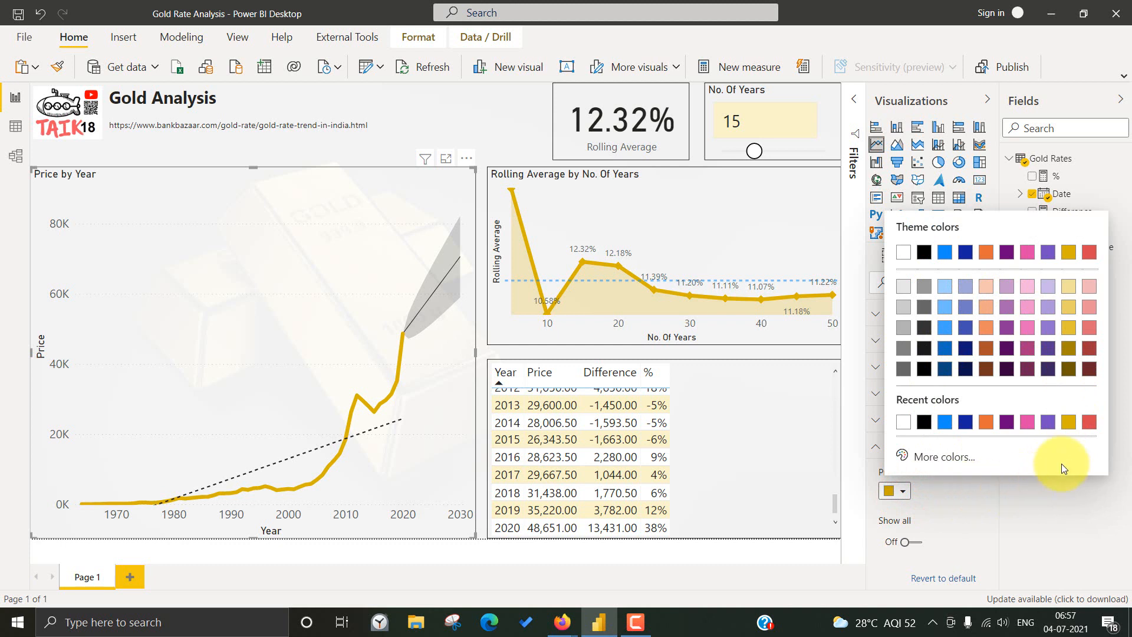
left_click(946, 500)
left_click(875, 447)
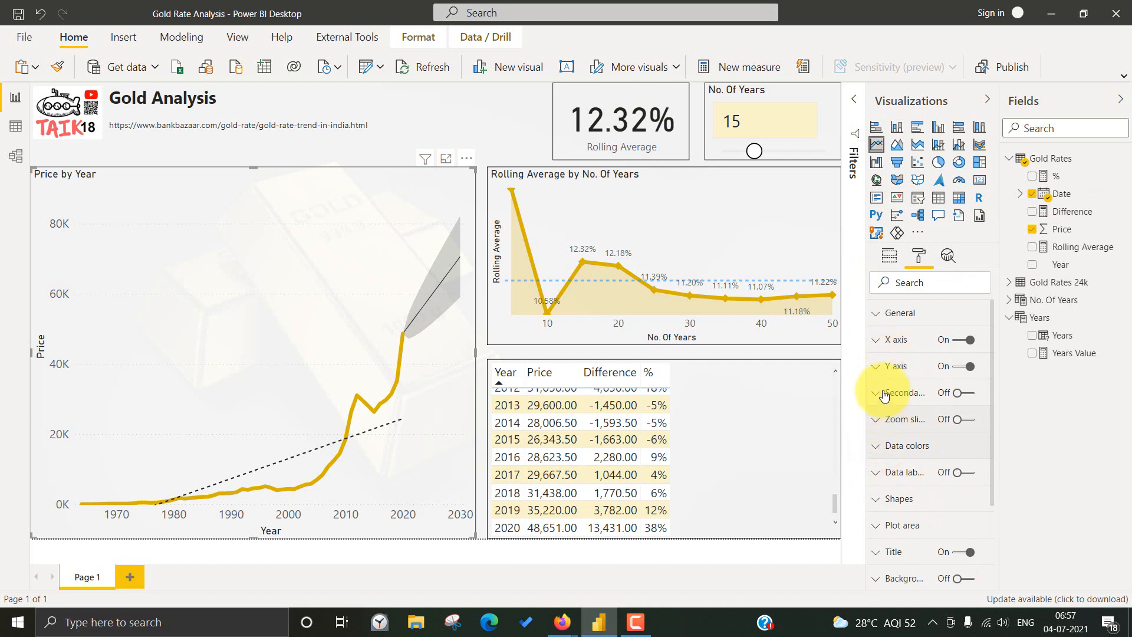
- Review the Price by Year chart's line shape settings and try the Stepped option, switching it back off
left_click(878, 499)
scroll(952, 514, "down", 1)
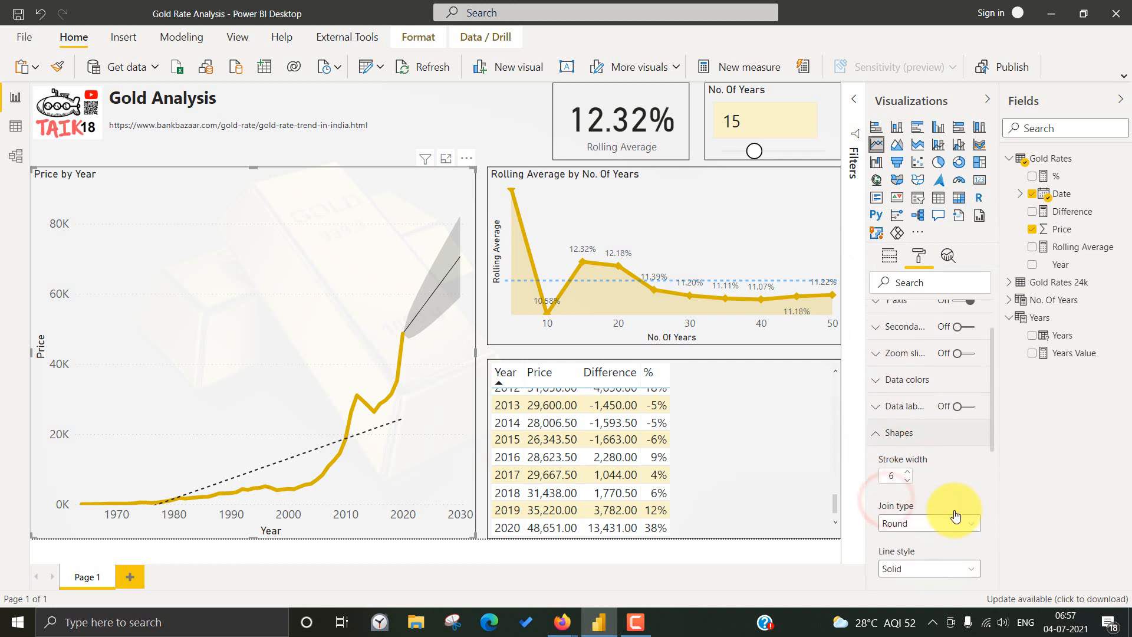
scroll(955, 516, "down", 3)
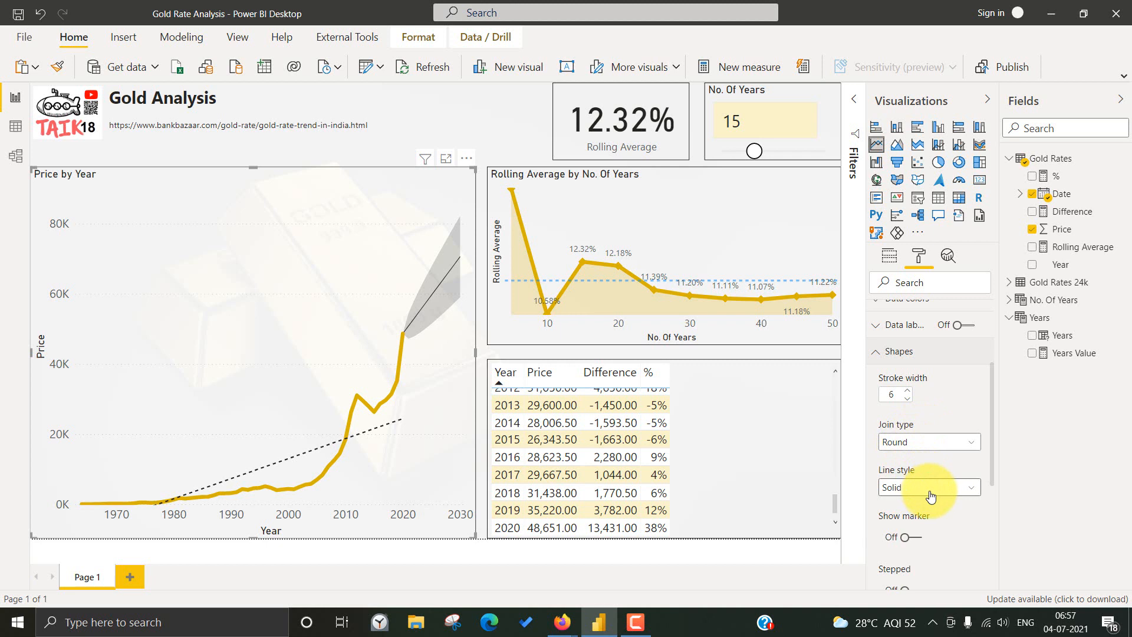
scroll(930, 497, "down", 5)
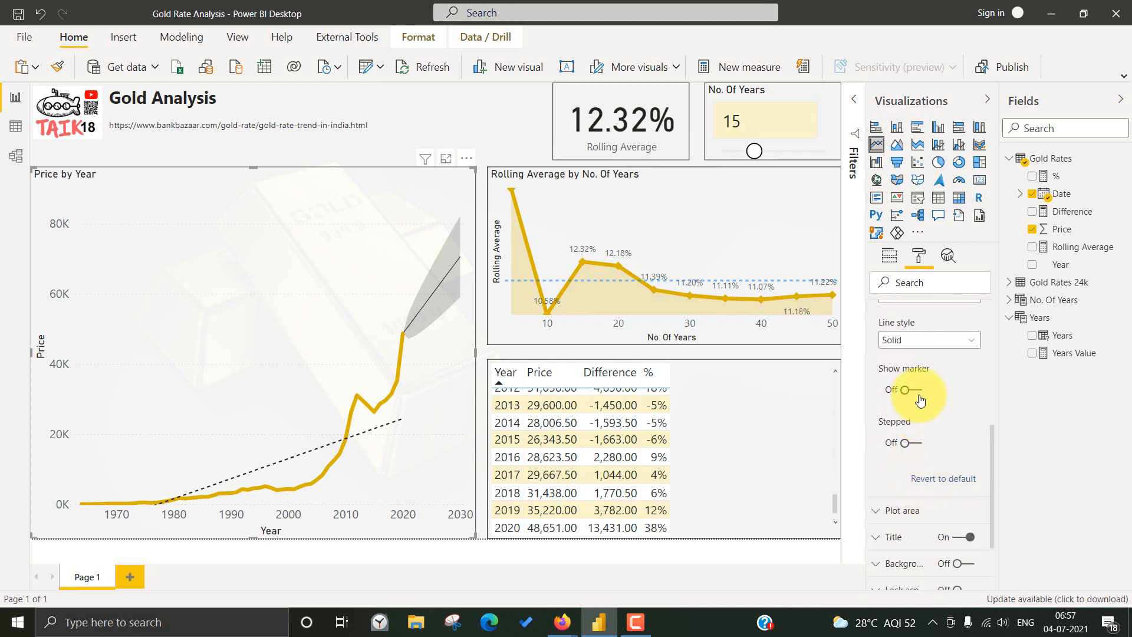
left_click(920, 443)
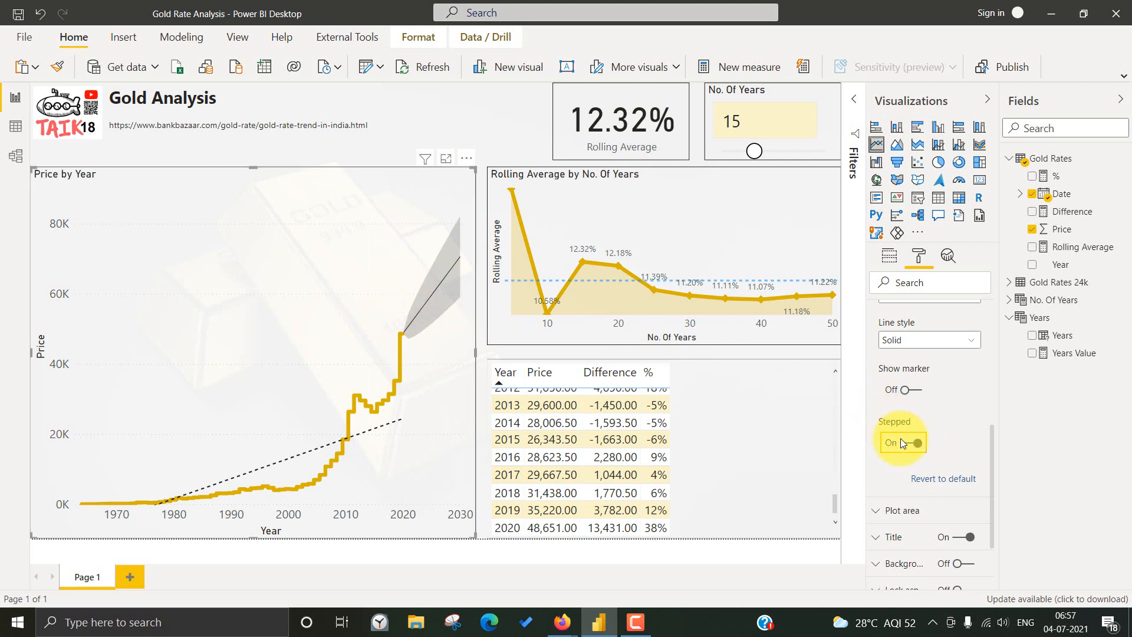
left_click(901, 442)
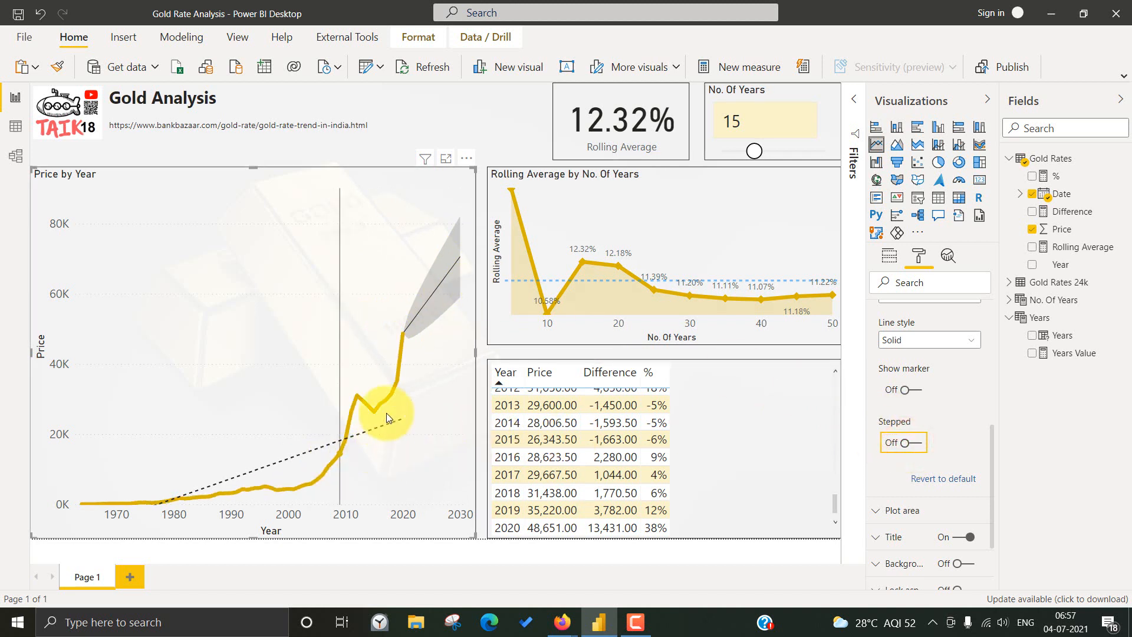
- Set the area transparency of the Rolling Average by No. Of Years chart to 81%
left_click(752, 185)
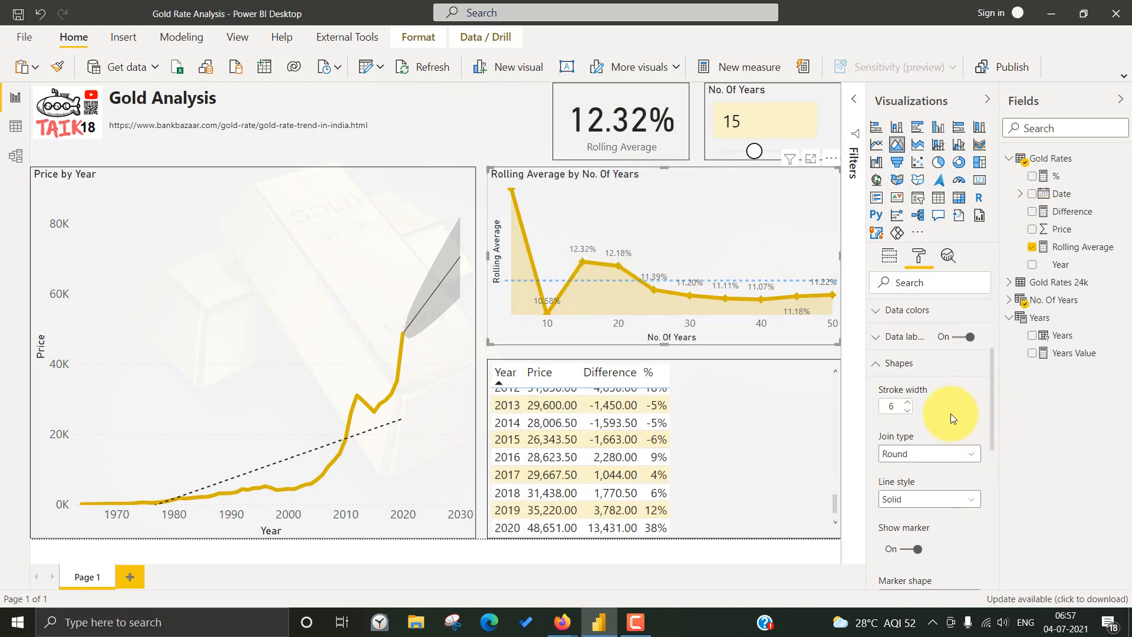
left_click(910, 368)
left_click(918, 320)
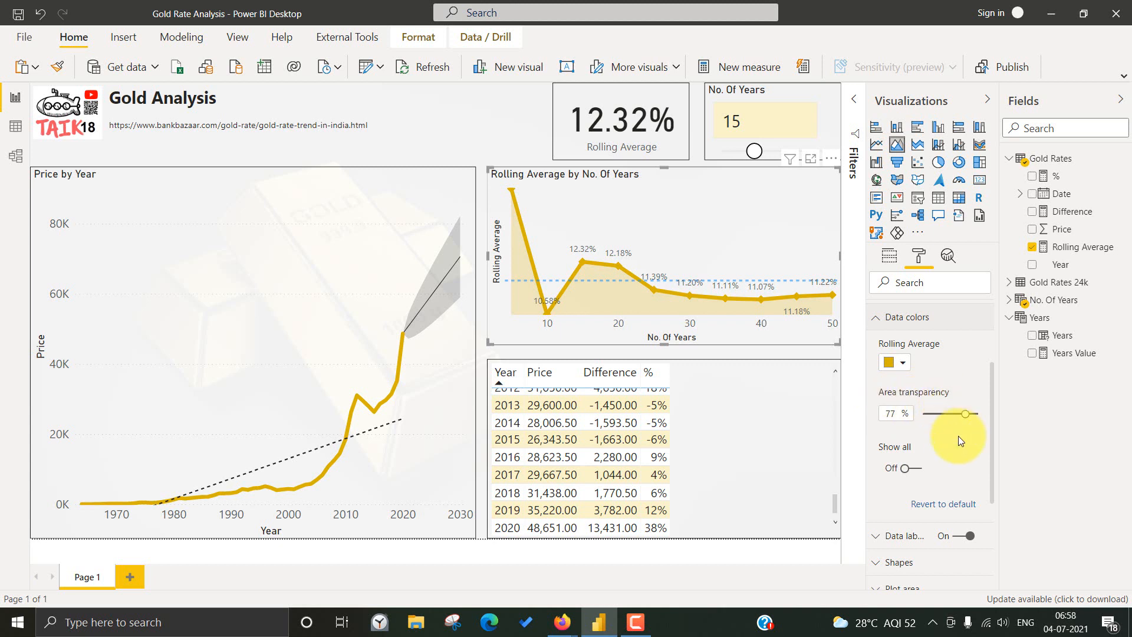
mouse_move(968, 420)
left_mouse_down()
mouse_move(908, 417)
mouse_move(969, 416)
left_mouse_up()
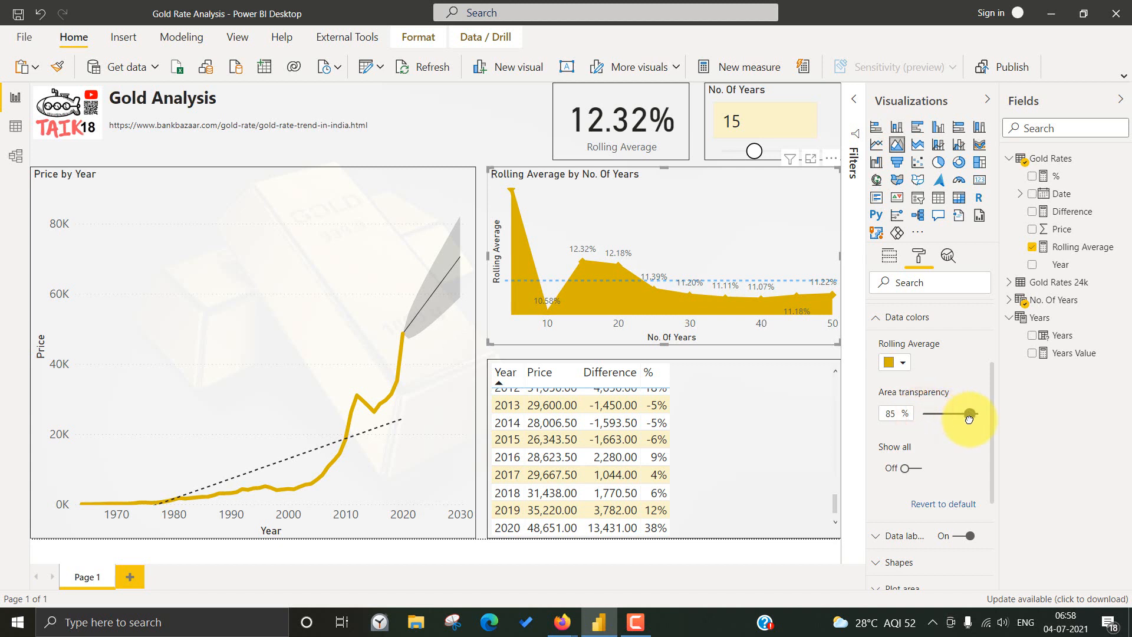
left_click(968, 414)
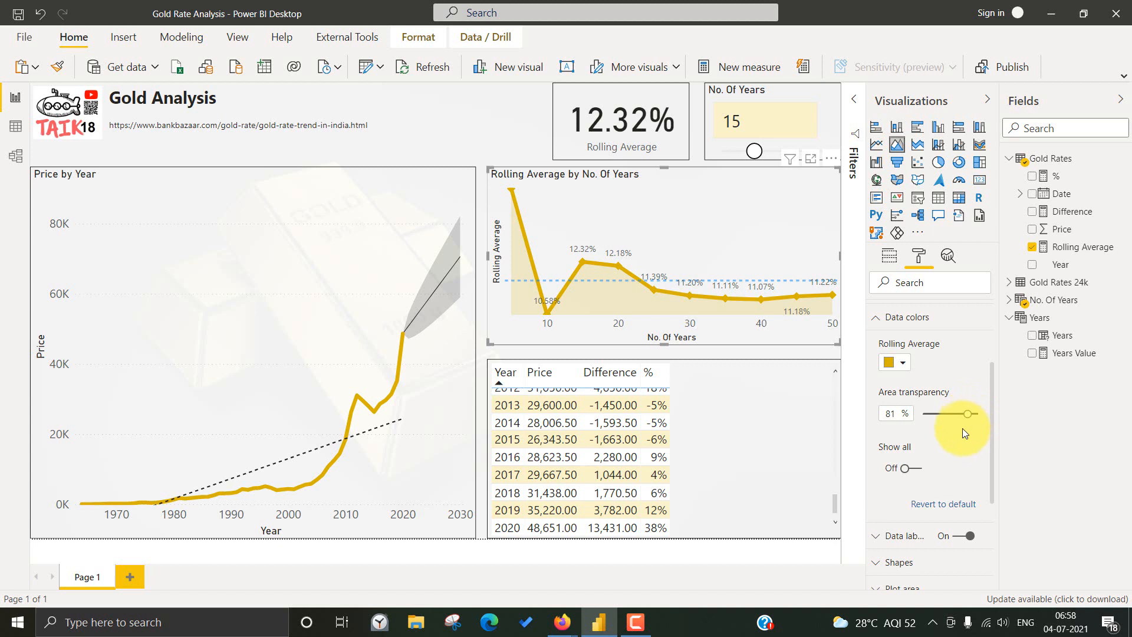
- Try showing all individual data colors for the Rolling Average chart, and turn the option back off
left_click(914, 469)
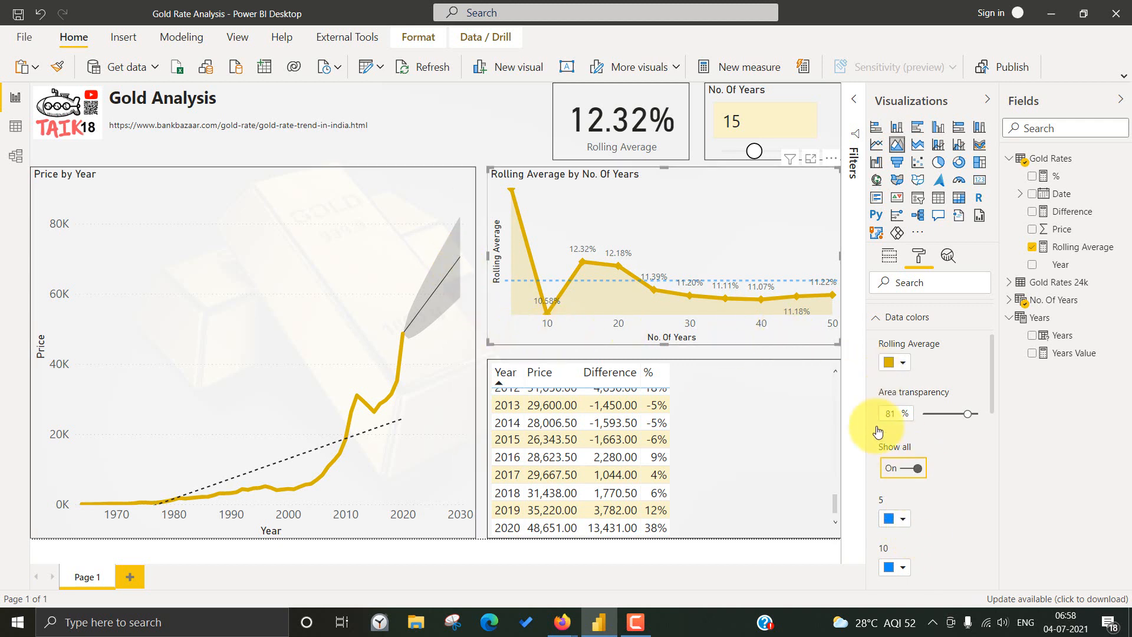
left_click(911, 468)
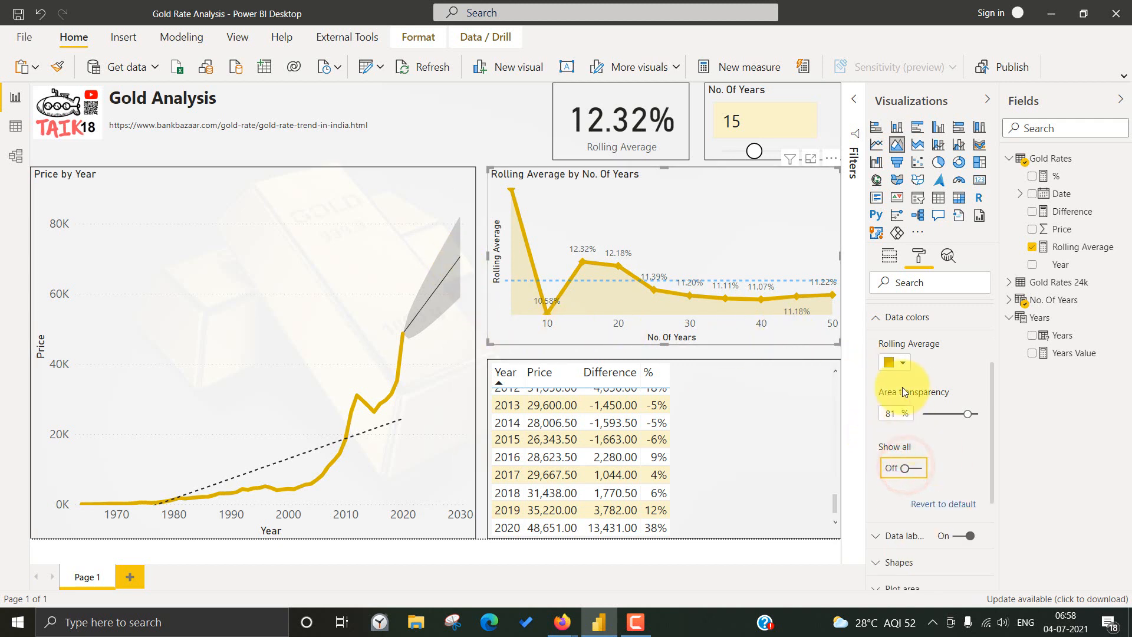
left_click(878, 317)
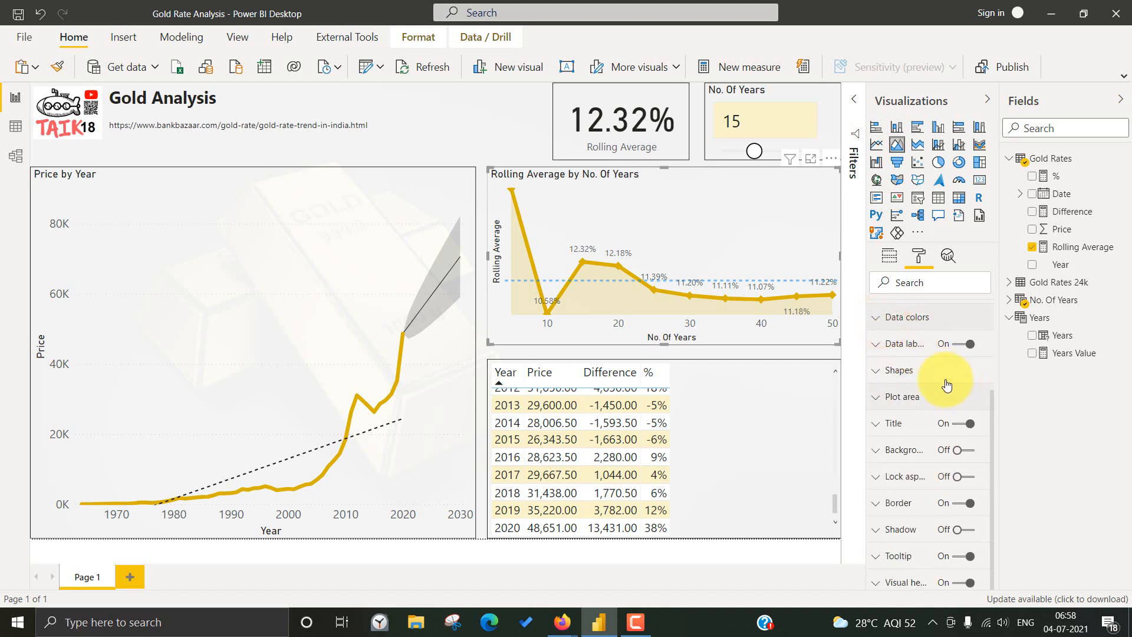
- Review the Rolling Average chart's line and marker settings and turn on its Stepped line option
left_click(930, 369)
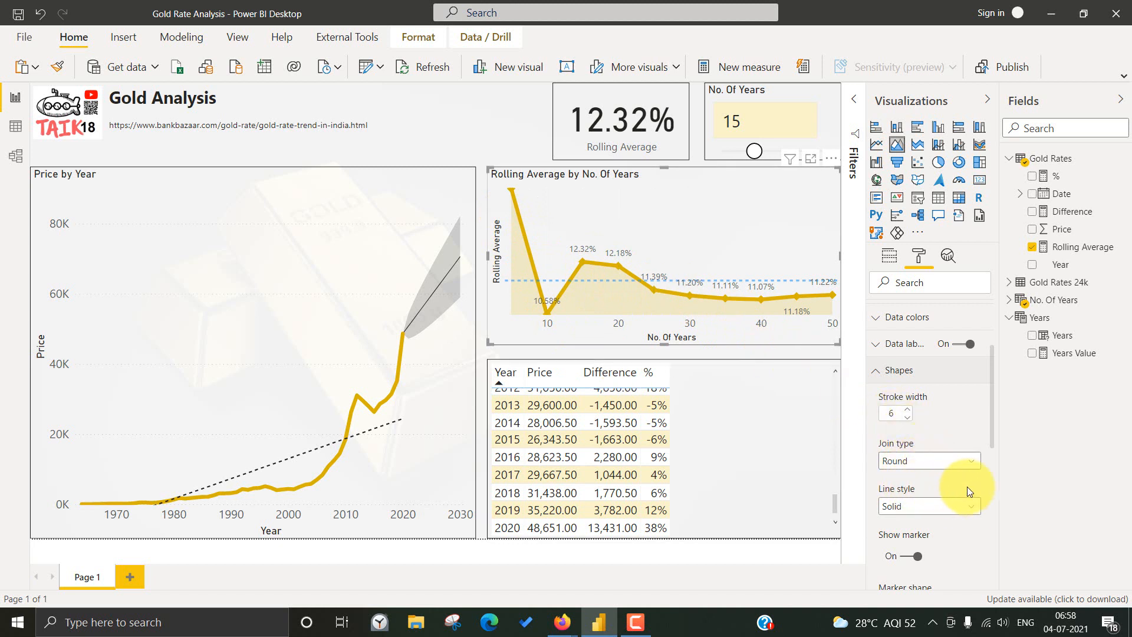
scroll(967, 486, "down", 3)
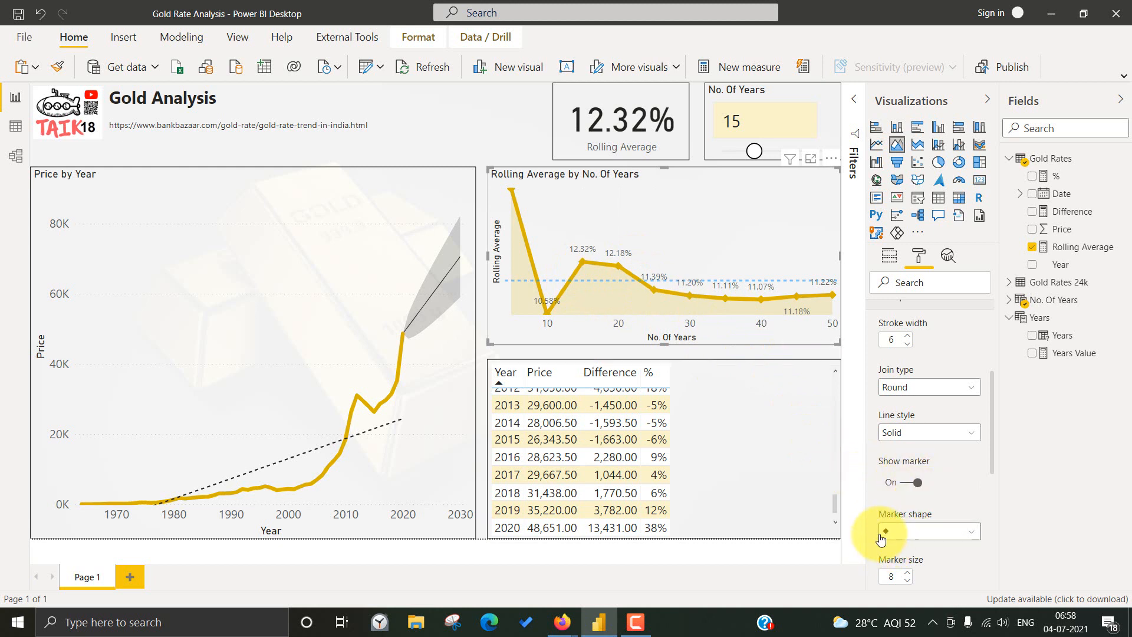
scroll(949, 530, "down", 2)
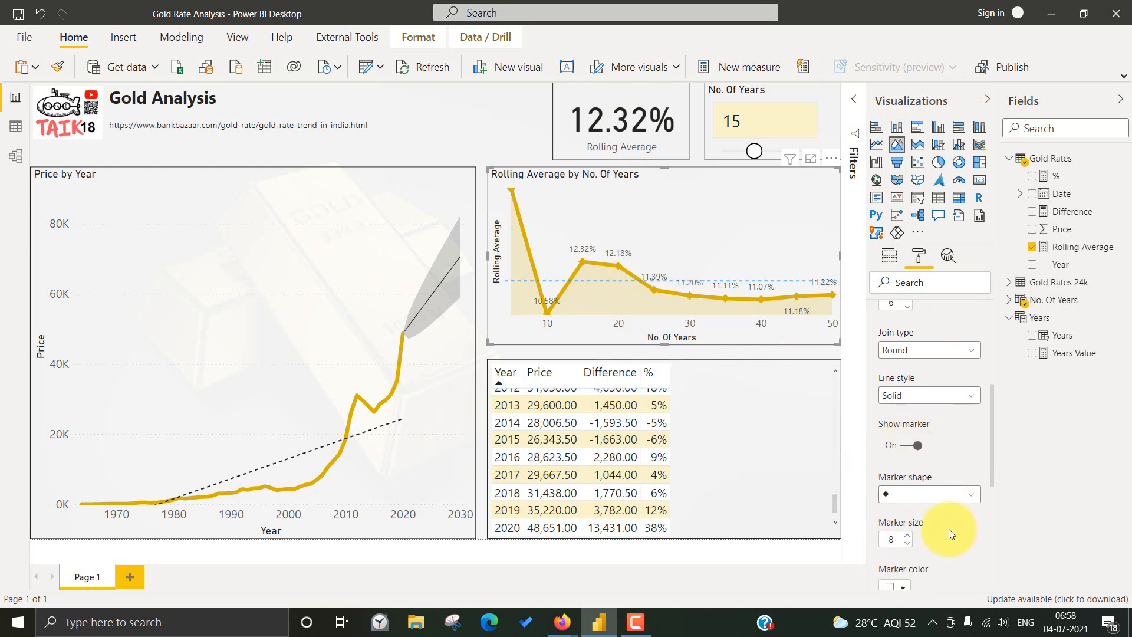
scroll(924, 500, "down", 2)
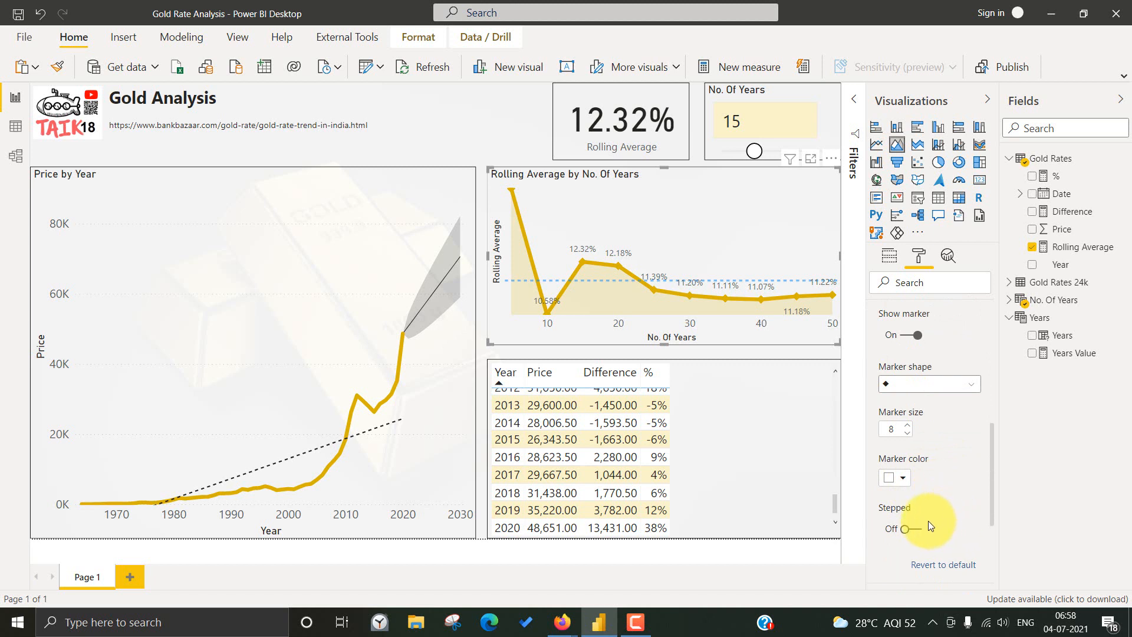
left_click(913, 529)
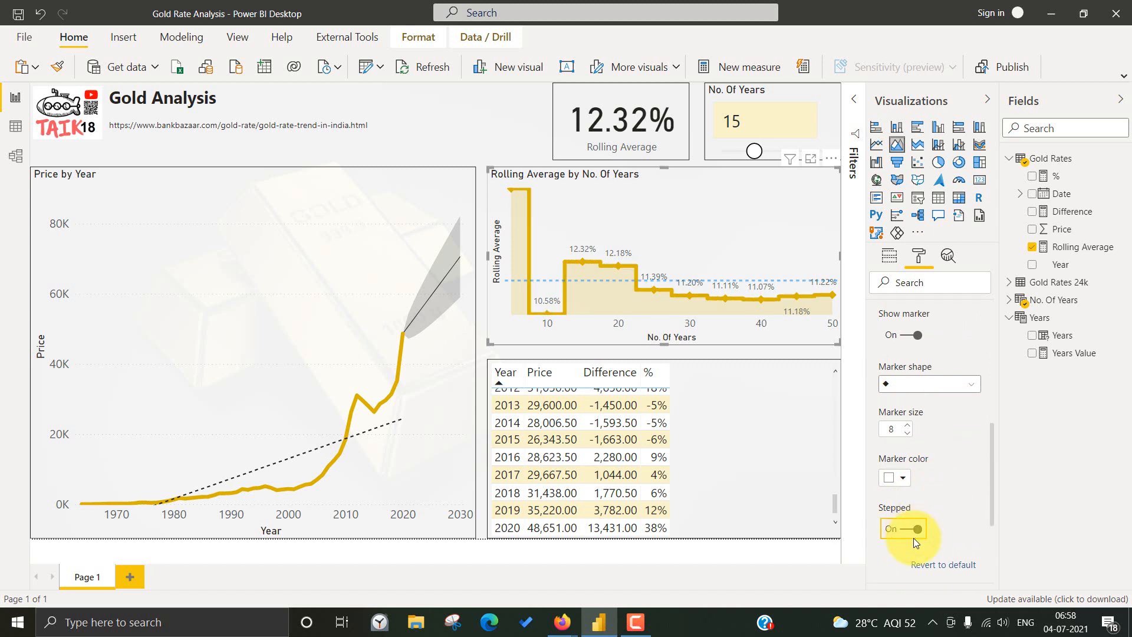
- Turn off the Stepped line option of the Rolling Average by No. Of Years chart
left_click(911, 533)
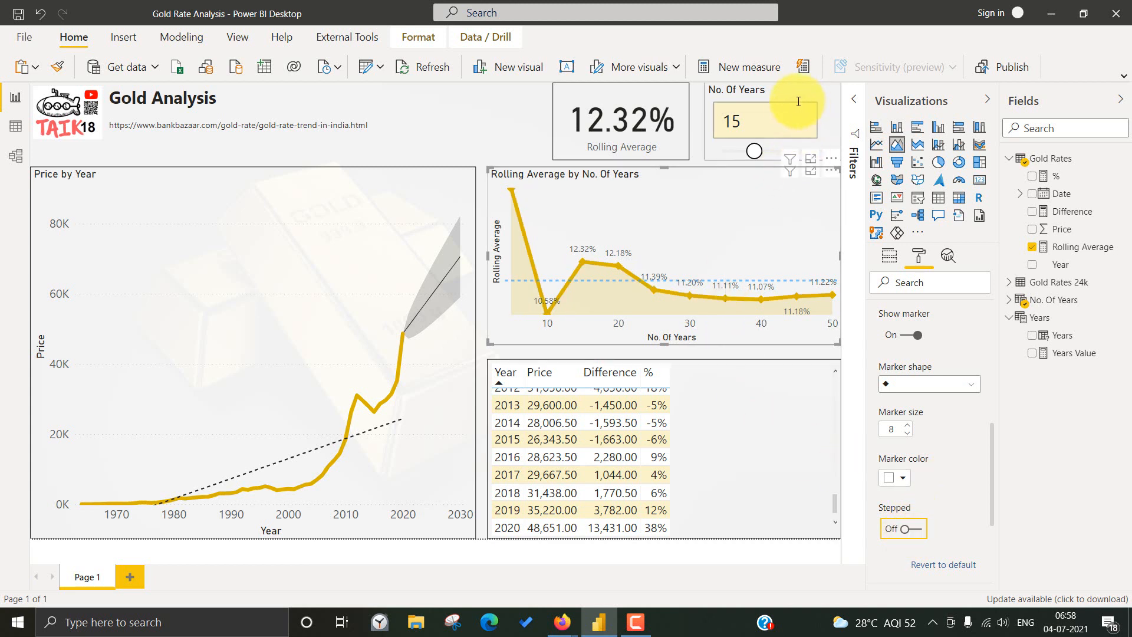
- Examine the fields used by the Rolling Average card, the No. Of Years slicer and the yearly price table
left_click(638, 102)
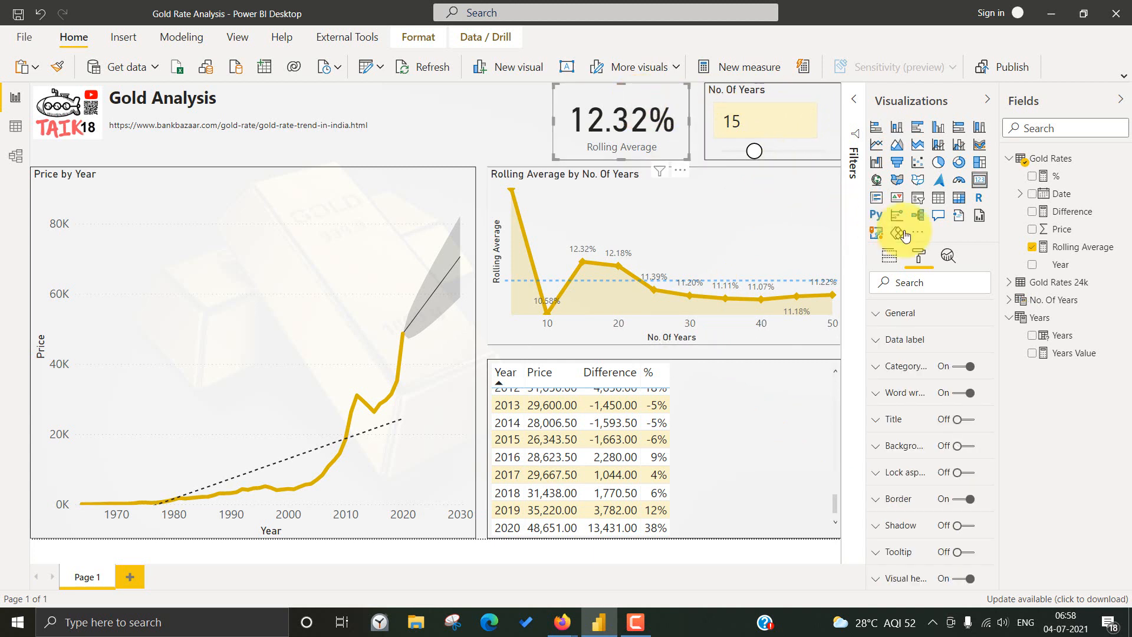
left_click(889, 255)
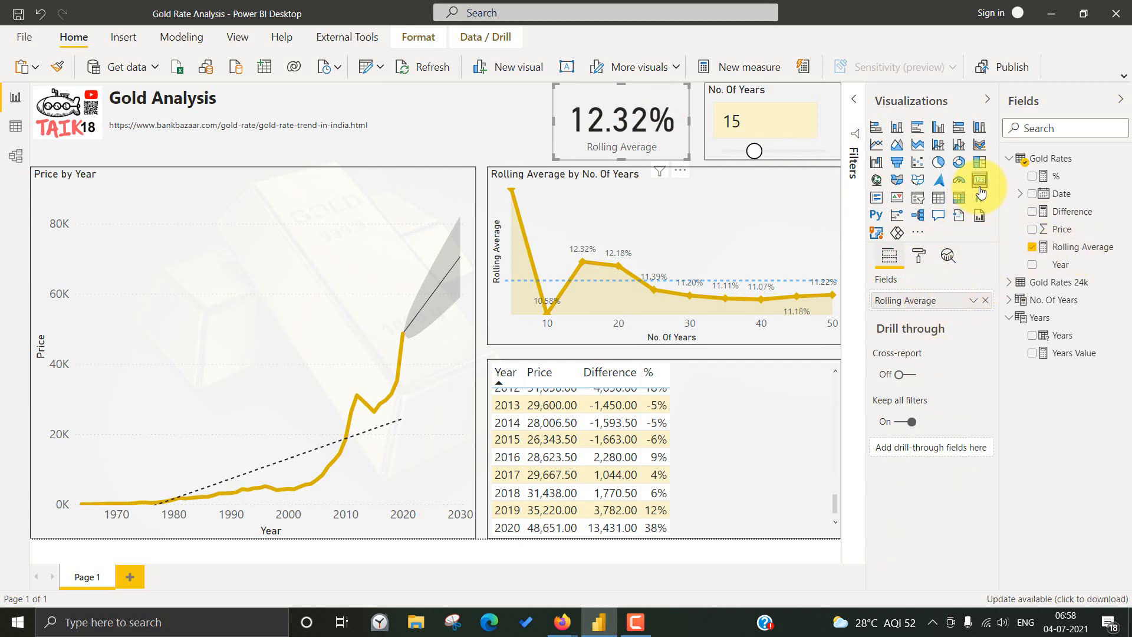
left_click(765, 94)
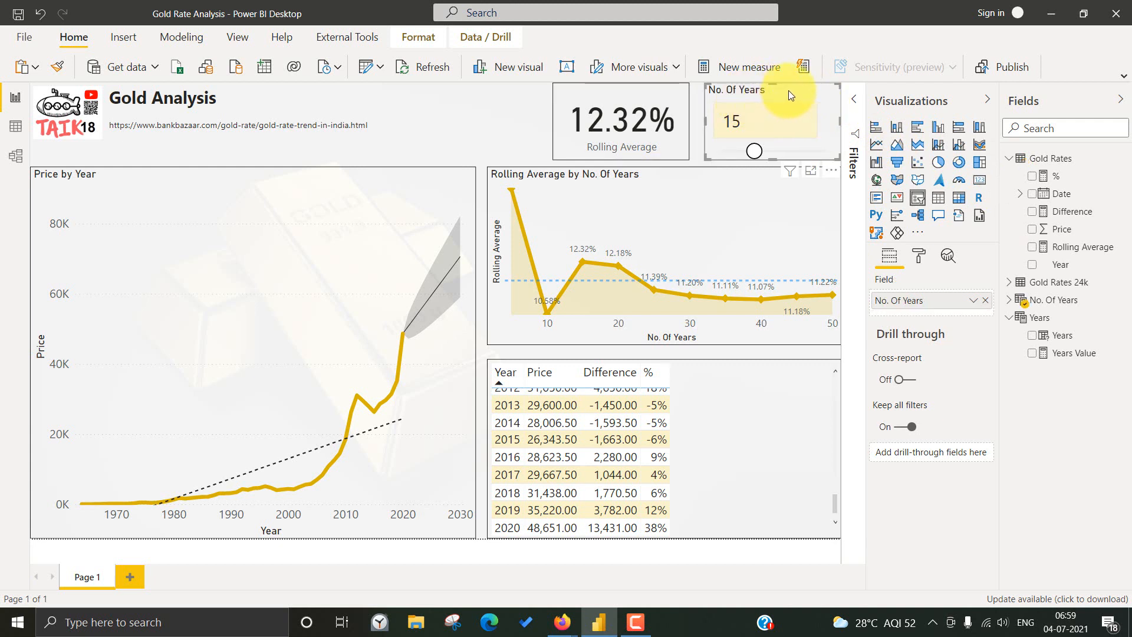
left_click(760, 372)
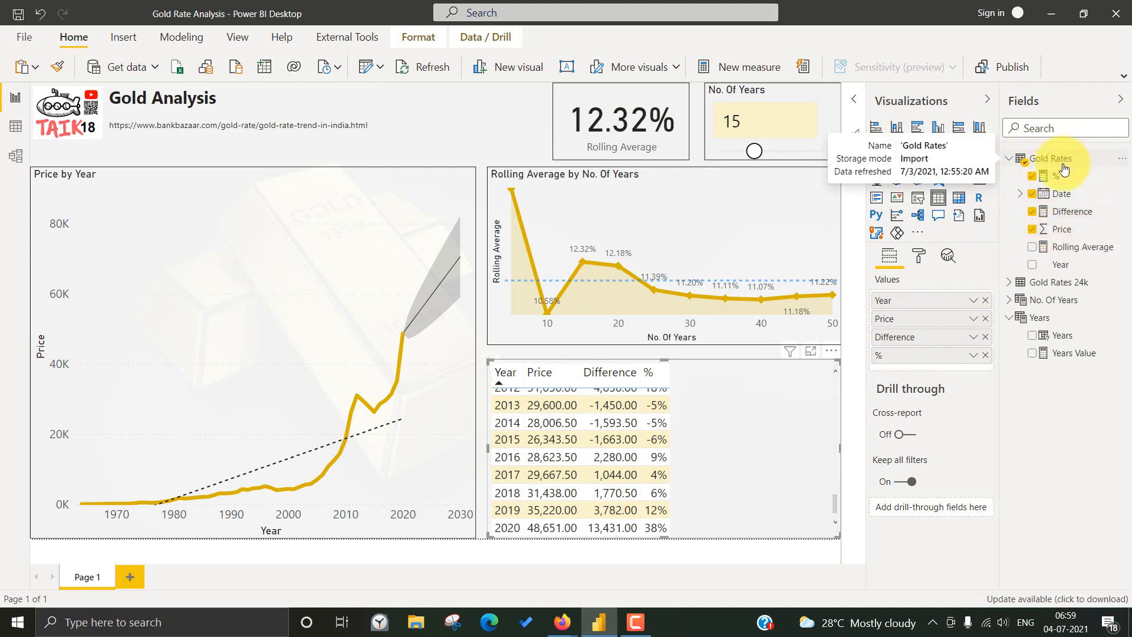
- Examine the logo image, the available insert elements in the expanded ribbon, and the Gold Analysis title text box with its source link
left_click(62, 119)
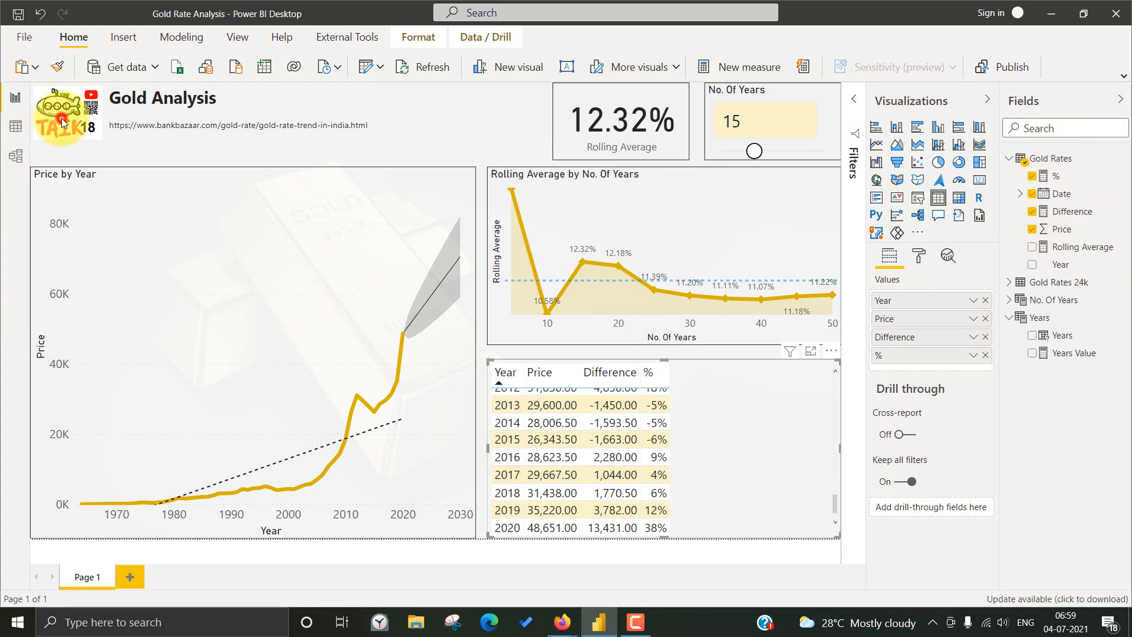
left_click(129, 38)
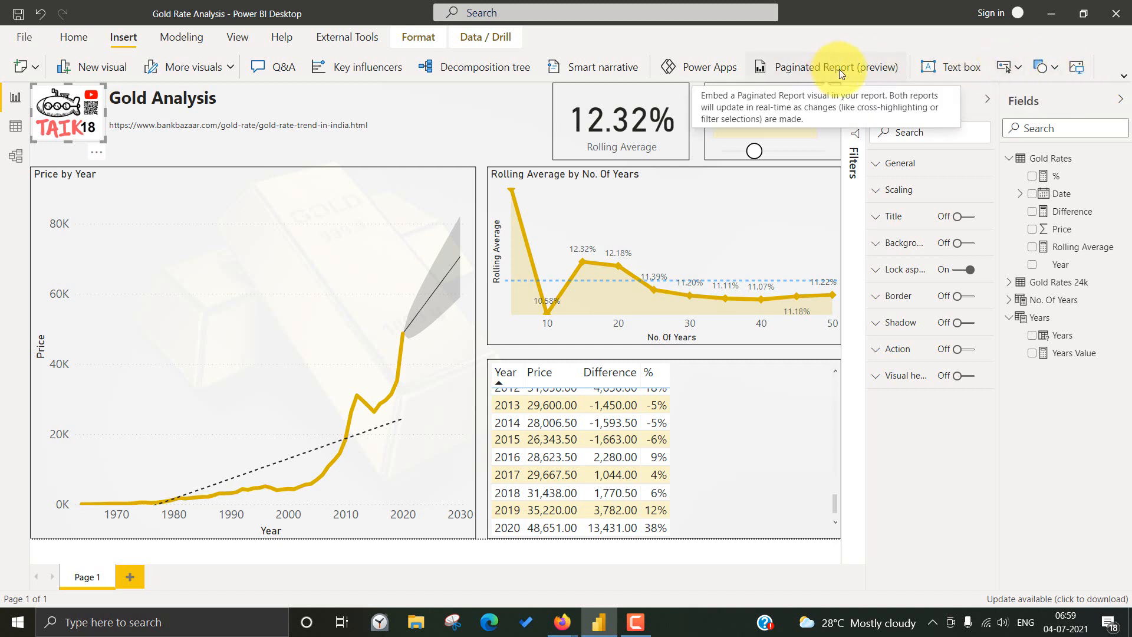
left_click(1123, 77)
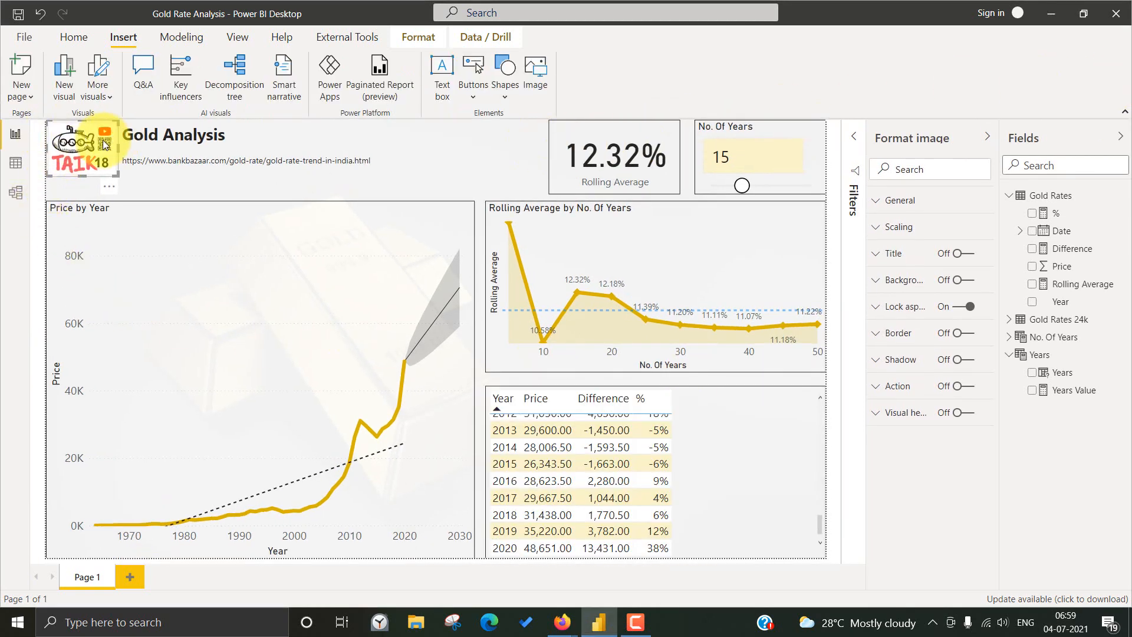
left_click(222, 134)
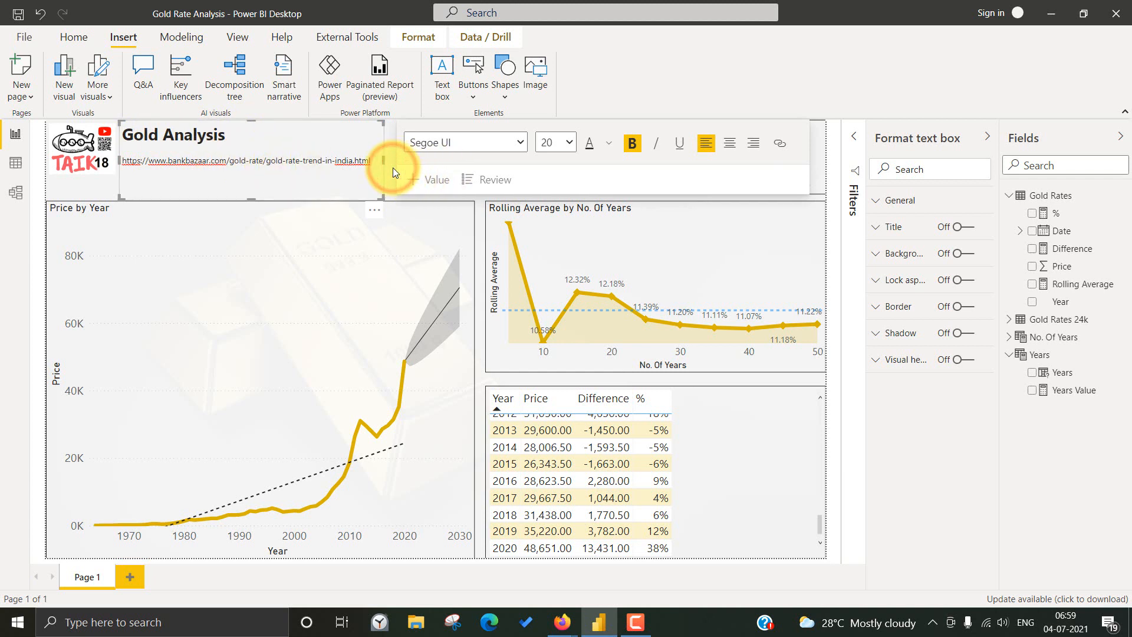
left_click(390, 193)
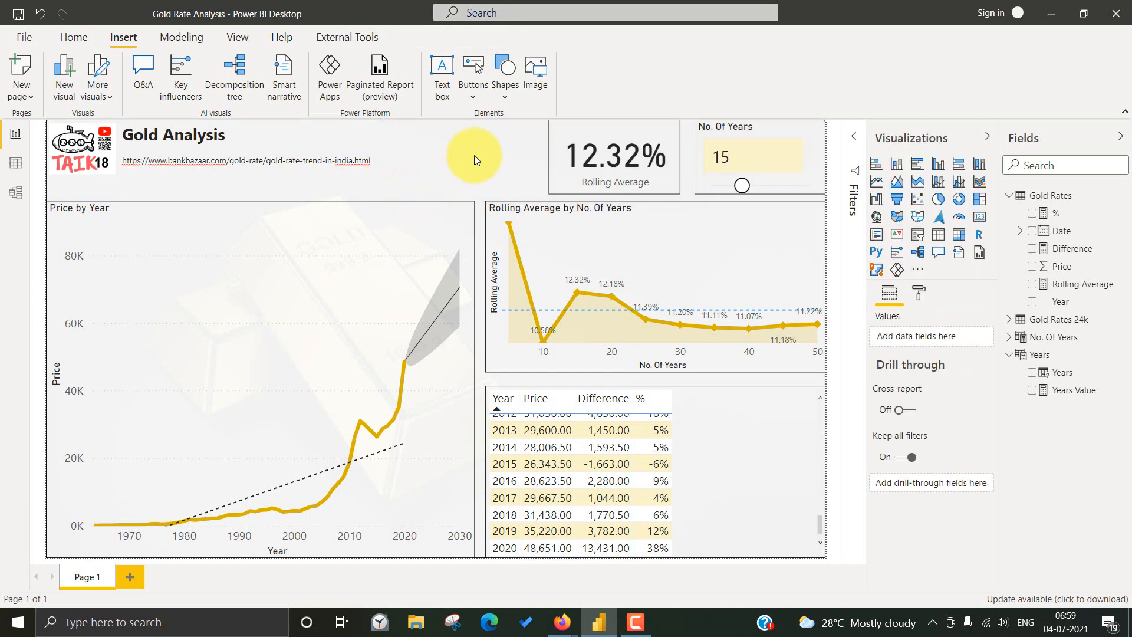